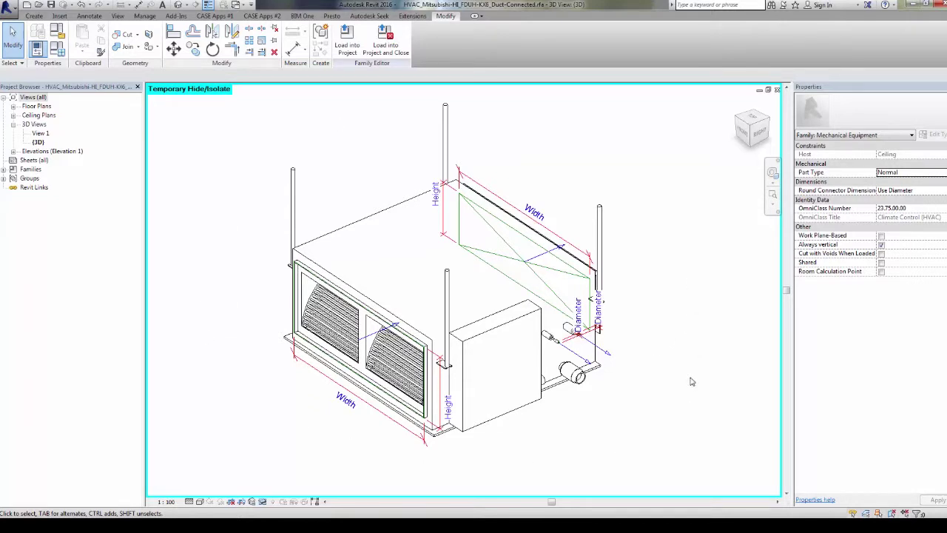
Inspect the properties of the air unit's two rectangular duct connectors, one on the double-grille side and one on the opposite side.
left_click(368, 338)
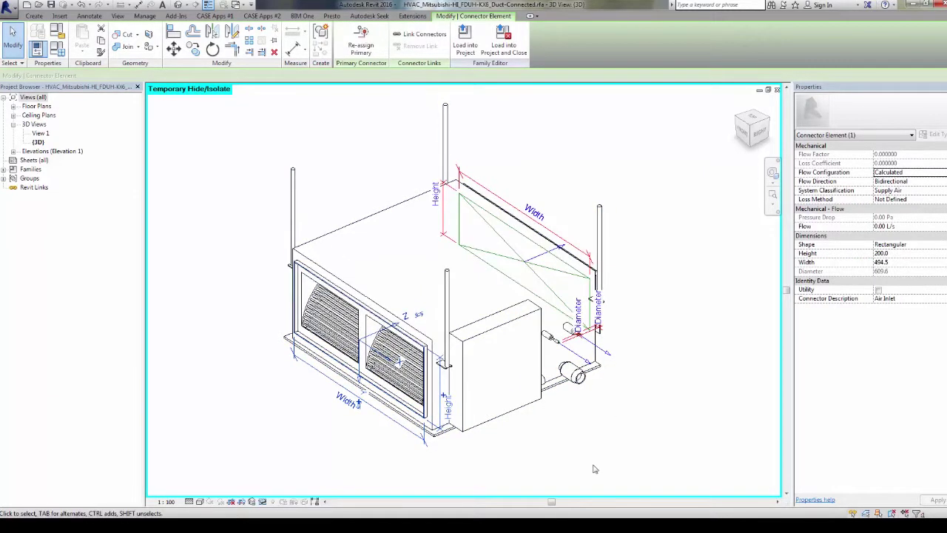
left_click(538, 448)
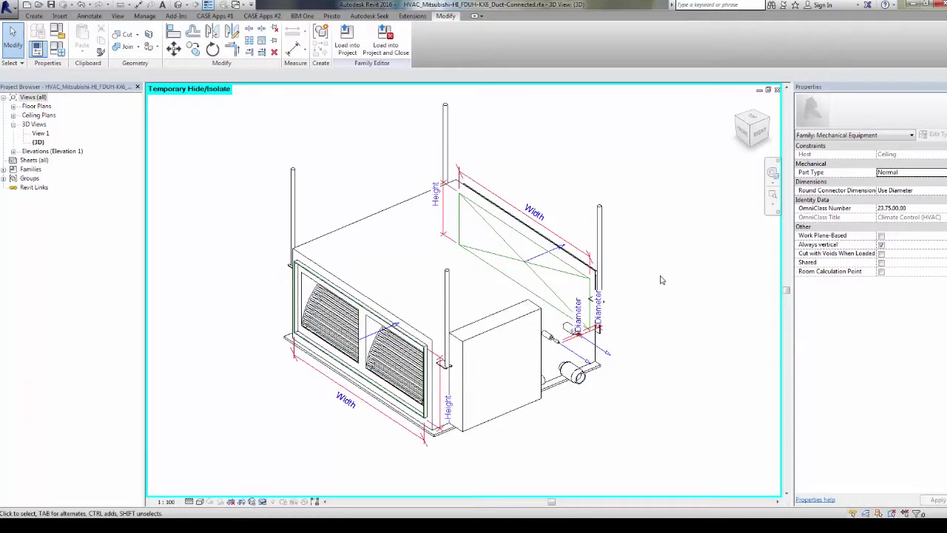
middle_click_drag(666, 332, 464, 242, "shift")
scroll(465, 242, "up", 5)
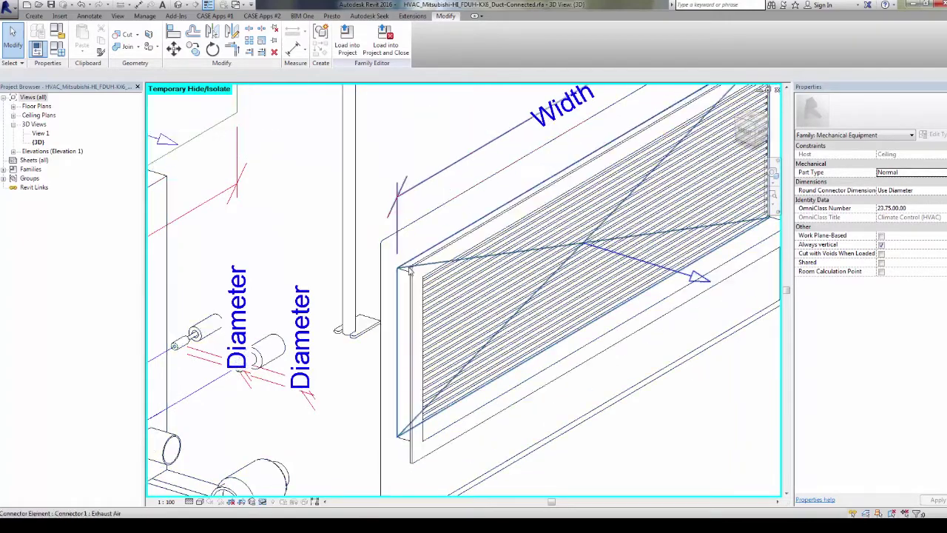
left_click(410, 271)
middle_click_drag(411, 271, 643, 418, "shift")
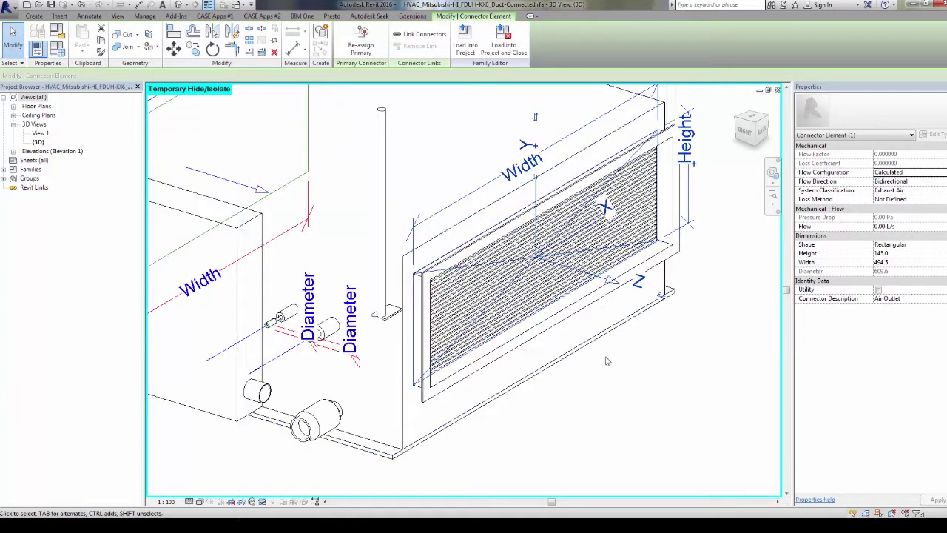
middle_click_drag(615, 388, 613, 382)
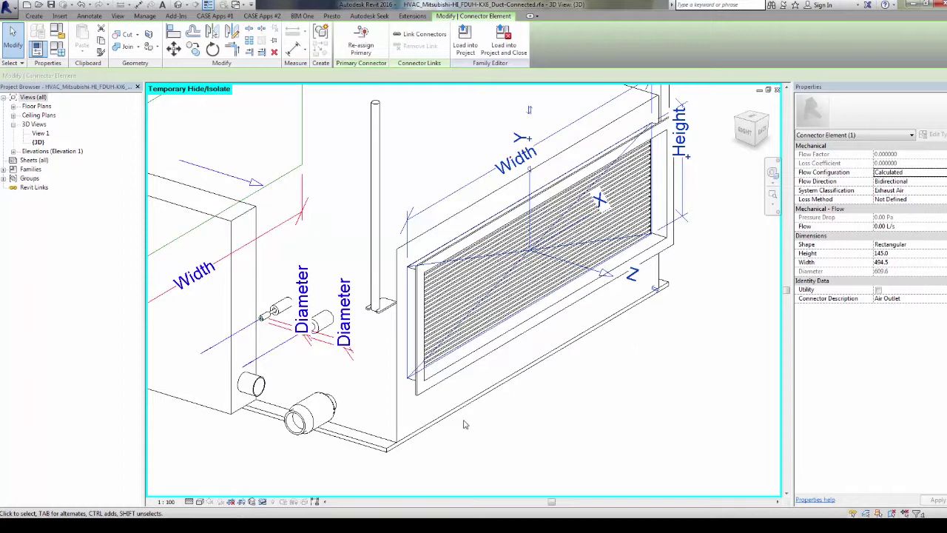
scroll(529, 434, "down", 3)
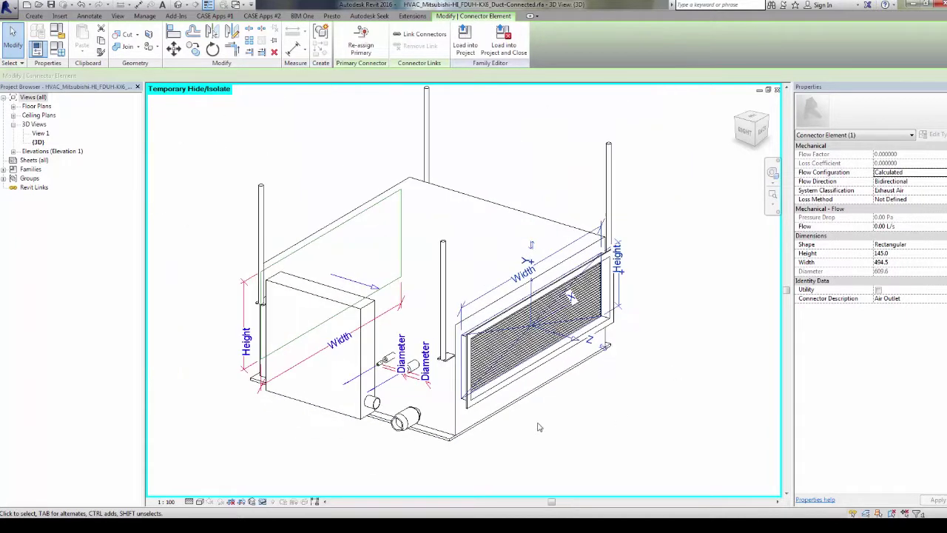
middle_click_drag(499, 436, 546, 316, "shift")
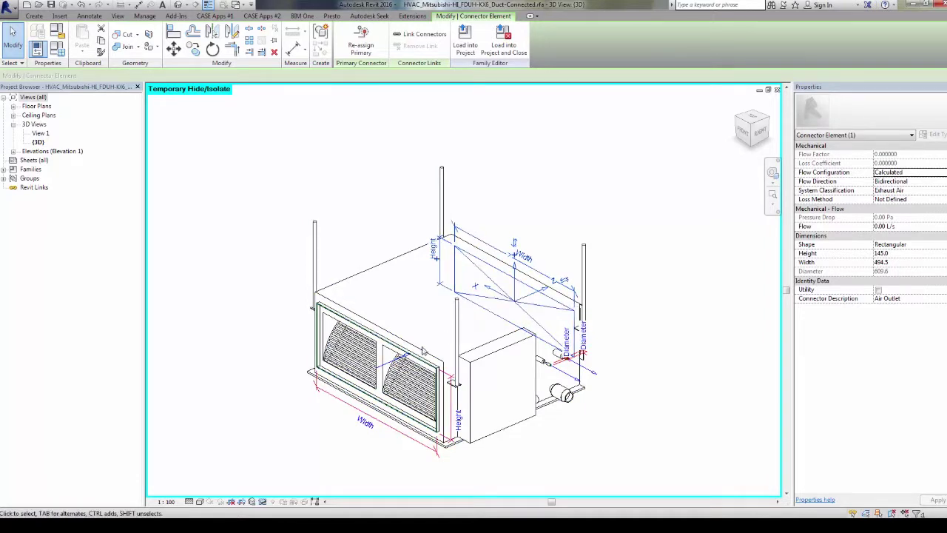
left_click(391, 364)
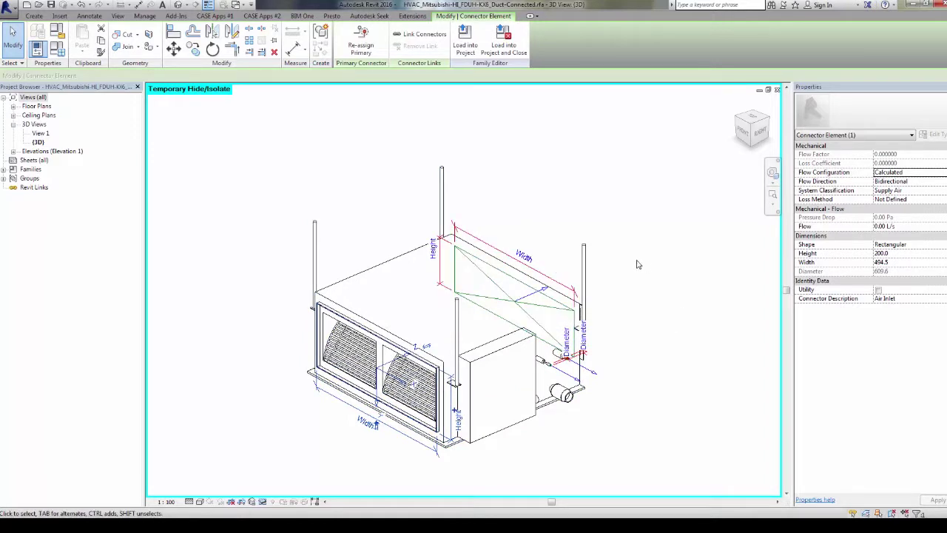
left_click(524, 310)
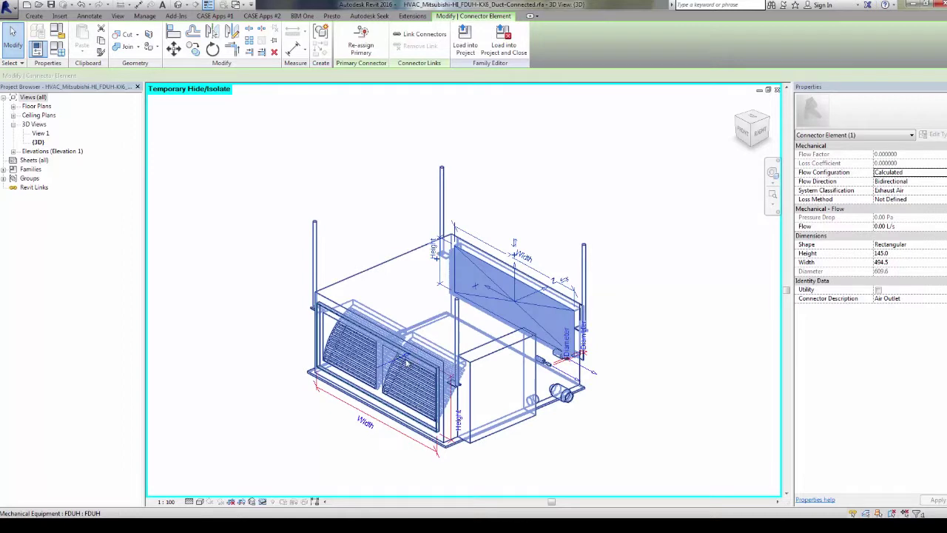
left_click(506, 348)
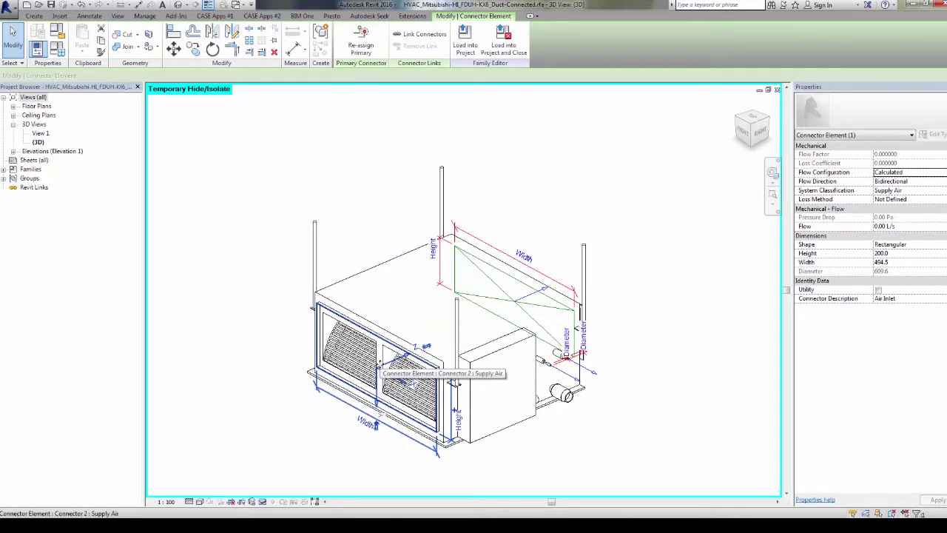
left_click(630, 272)
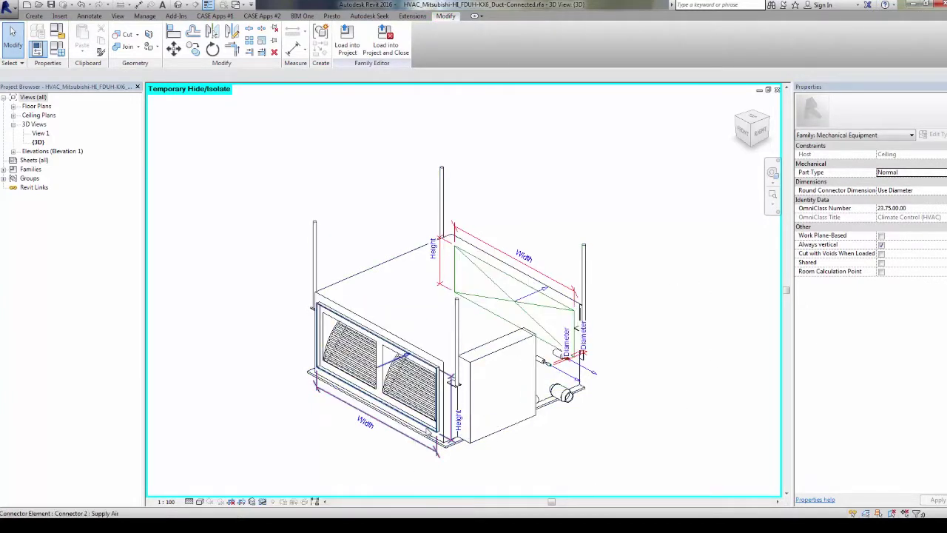
Examine how the supply air connector on the double-grille side lines up with the corner of the unit's frame.
left_click(376, 424)
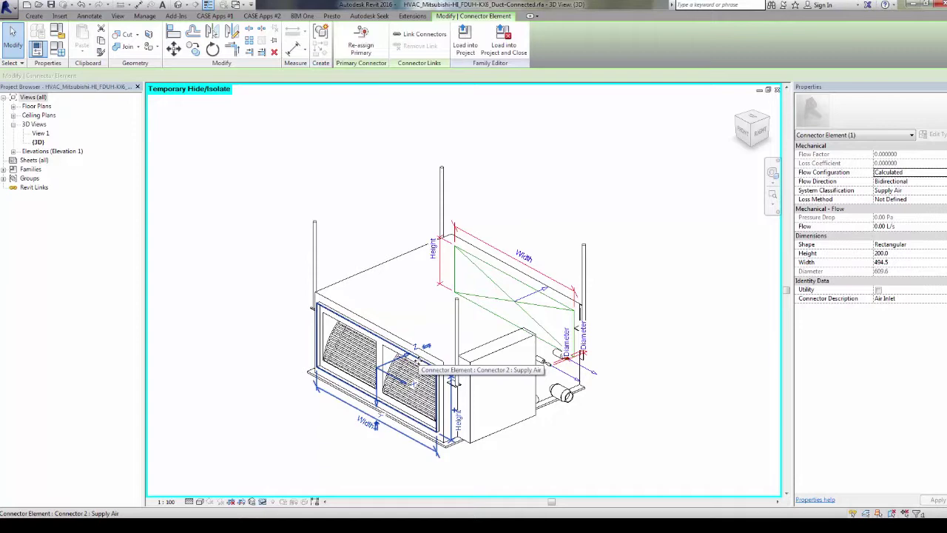
scroll(436, 351, "up", 6)
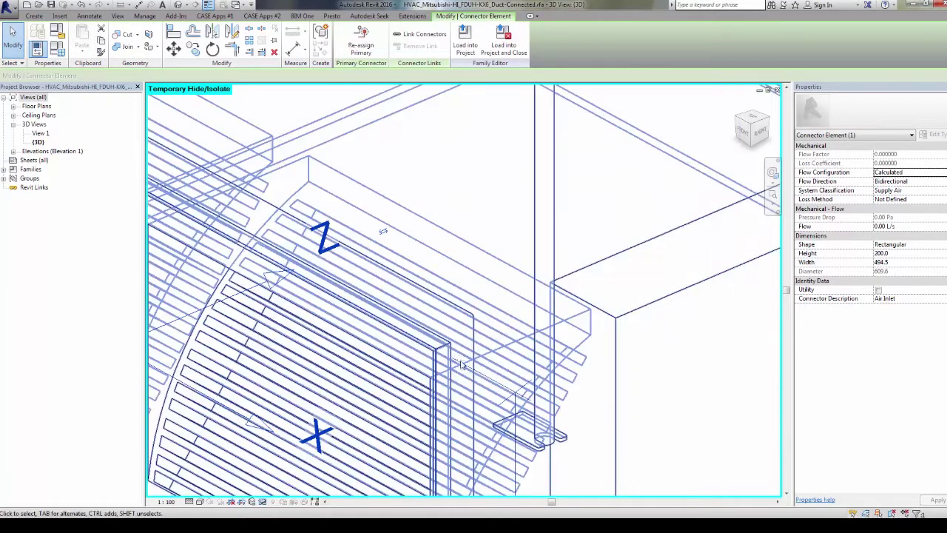
scroll(436, 351, "up", 4)
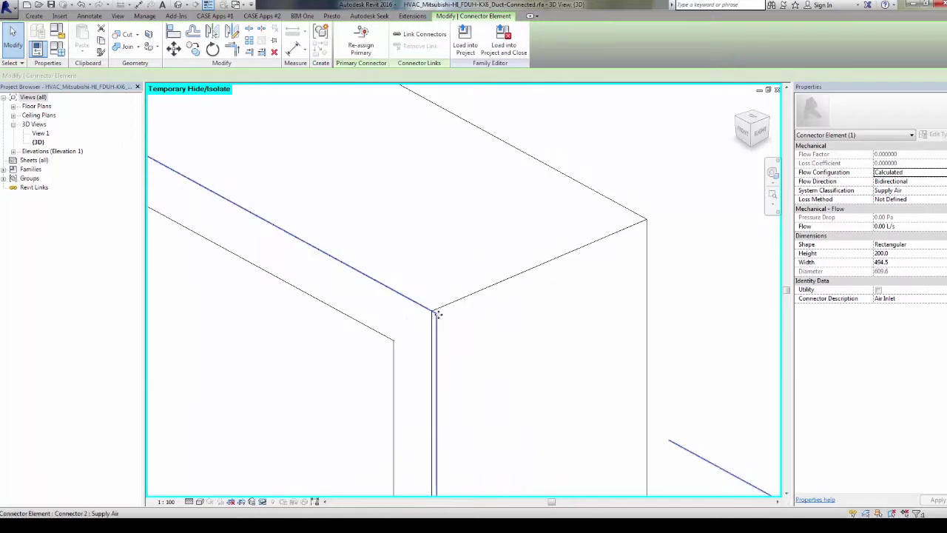
scroll(435, 316, "up", 3)
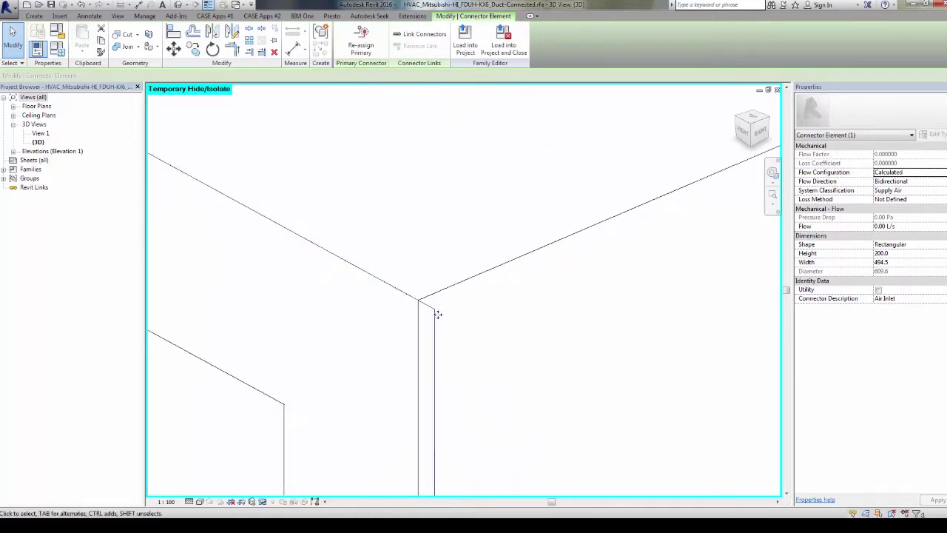
scroll(430, 307, "down", 12)
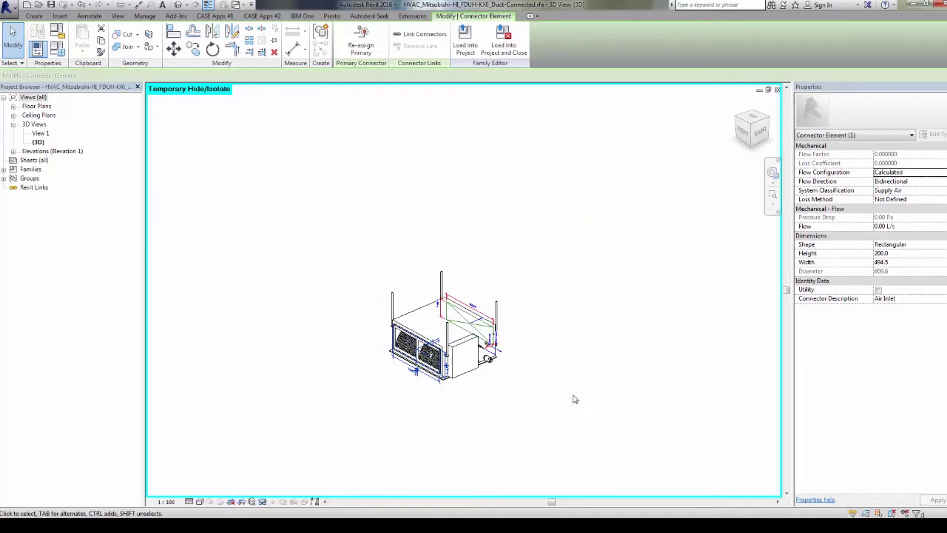
left_click(476, 404)
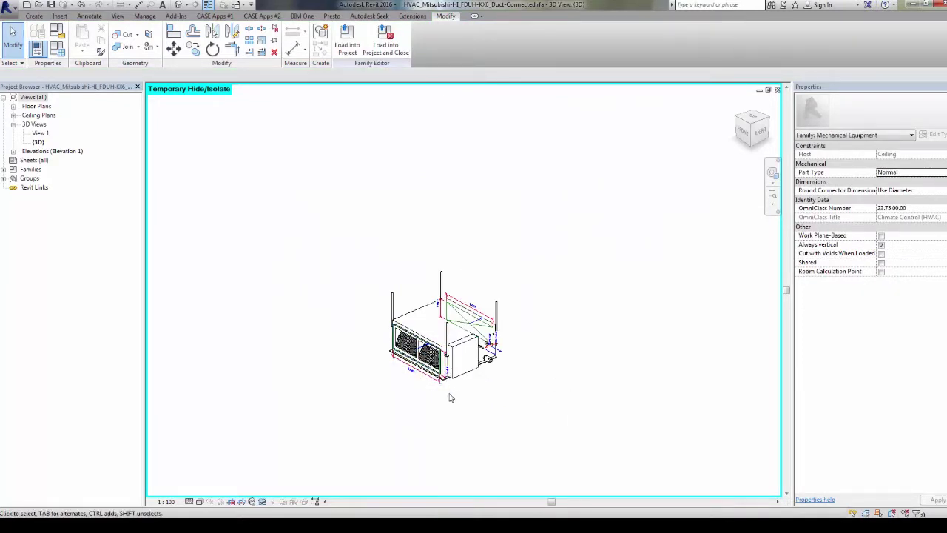
scroll(453, 386, "up", 5)
scroll(501, 444, "up", 2)
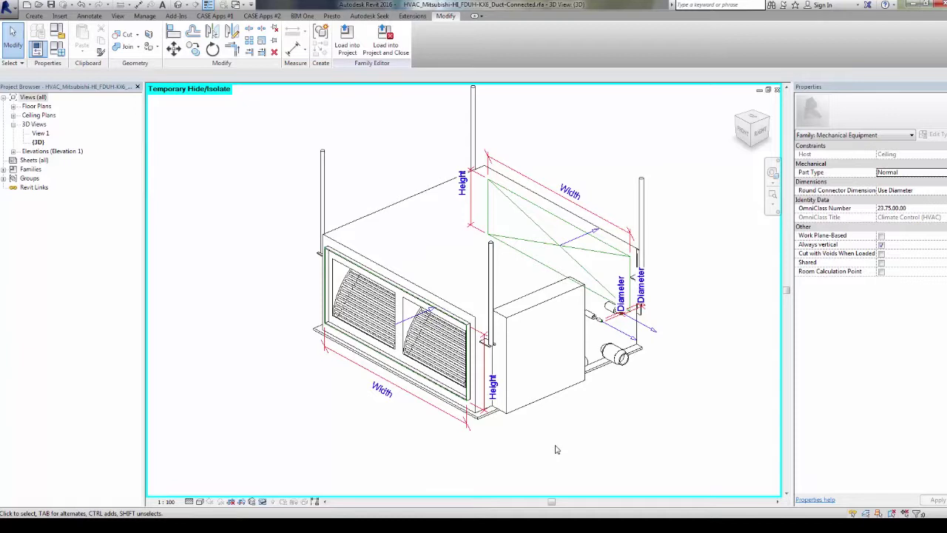
Flip the supply air connector on the double-grille side so it points outward from the unit, and check its system classification.
left_click(443, 314)
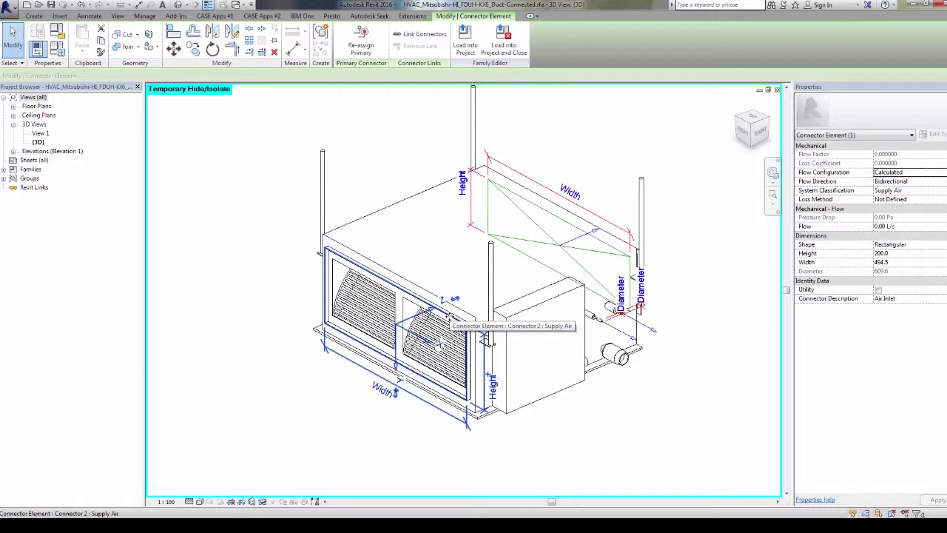
key("Escape")
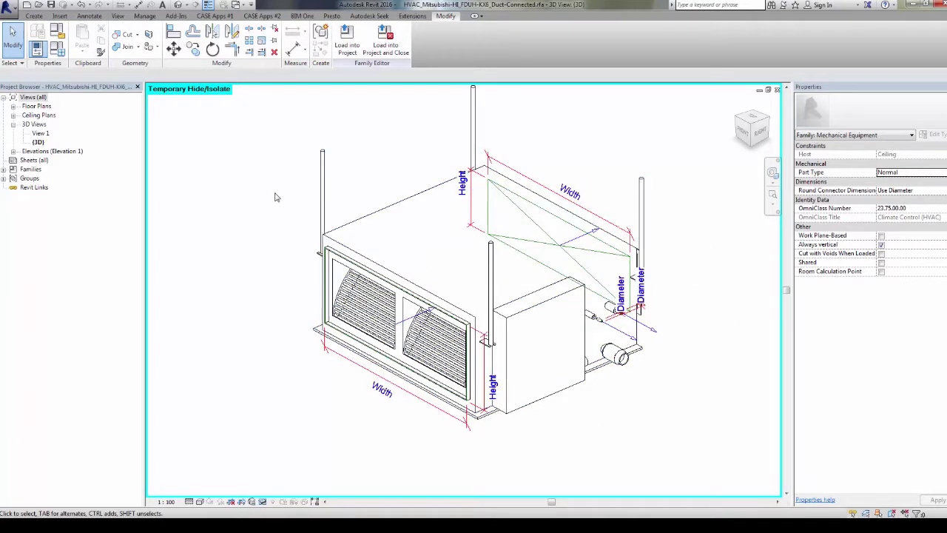
left_click(399, 323)
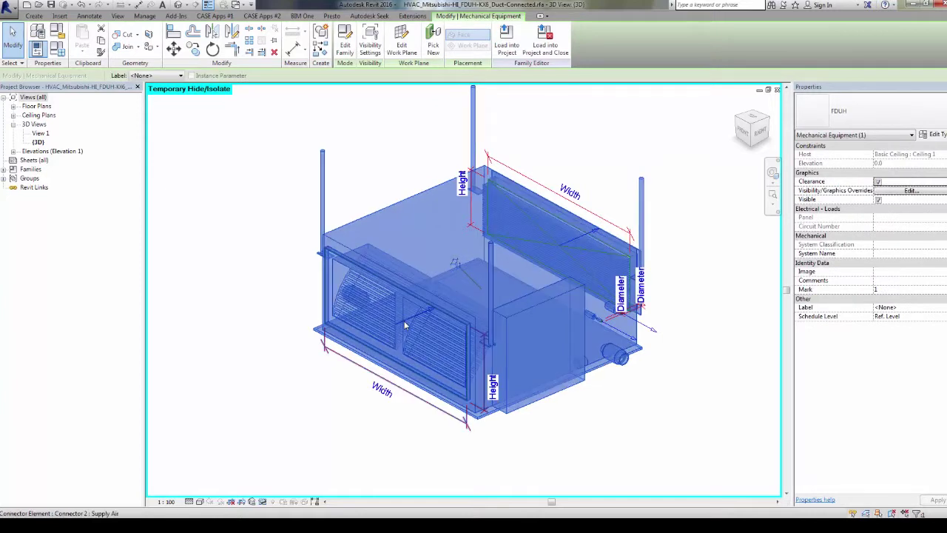
left_click(403, 320)
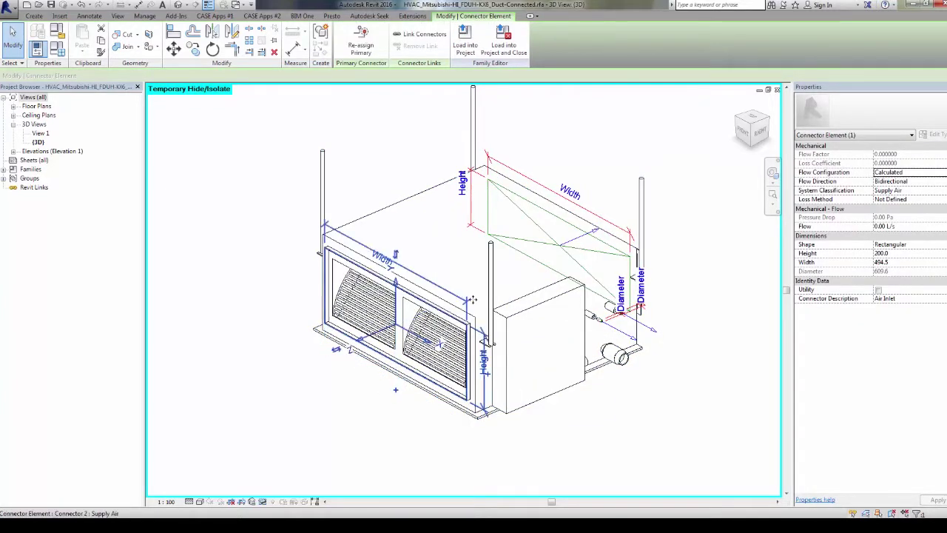
left_click(536, 468)
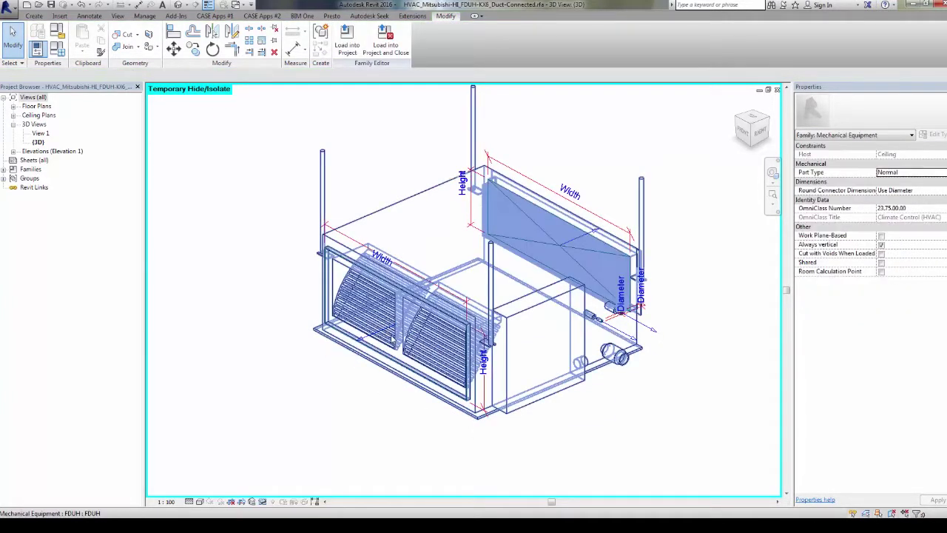
left_click(385, 332)
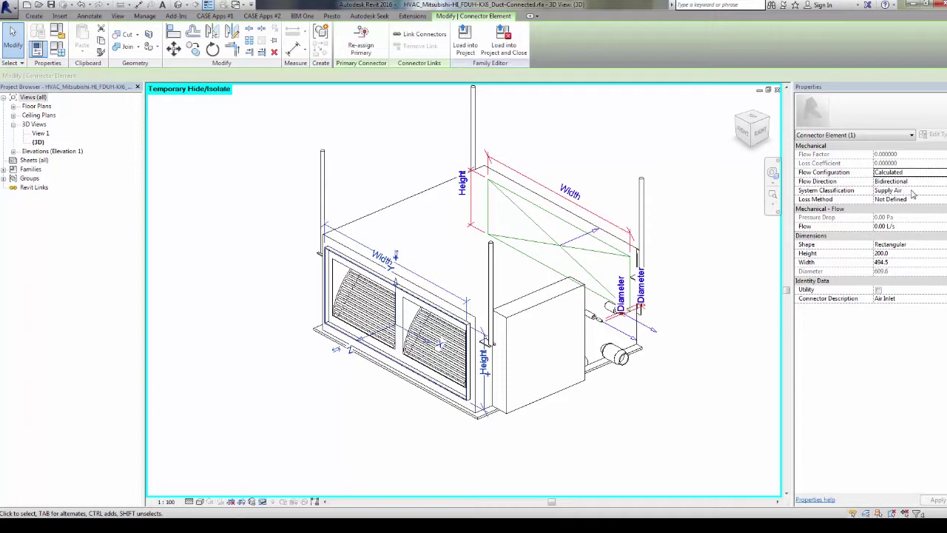
left_click(695, 282)
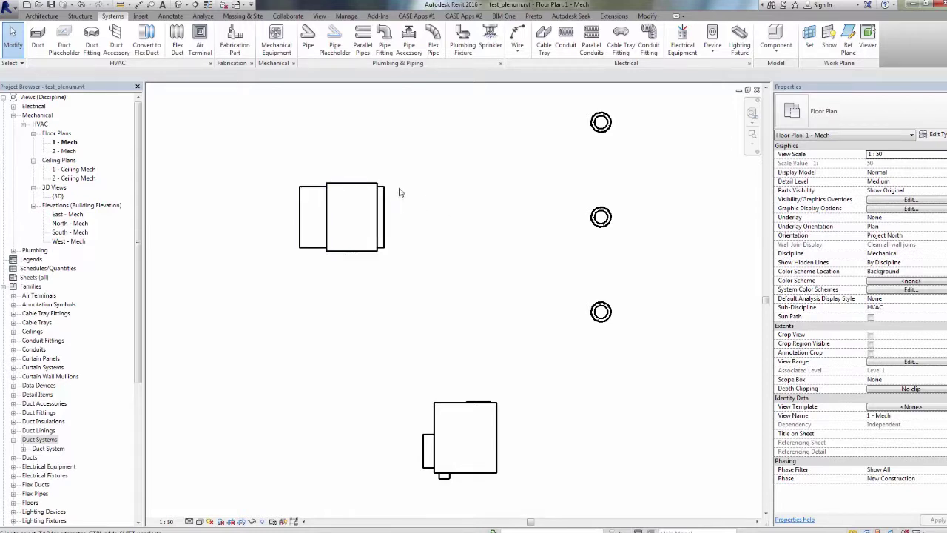
Duplicate the type of the upper fan coil in the 1 - Mech floor plan as Estándar 2.
left_click(348, 218)
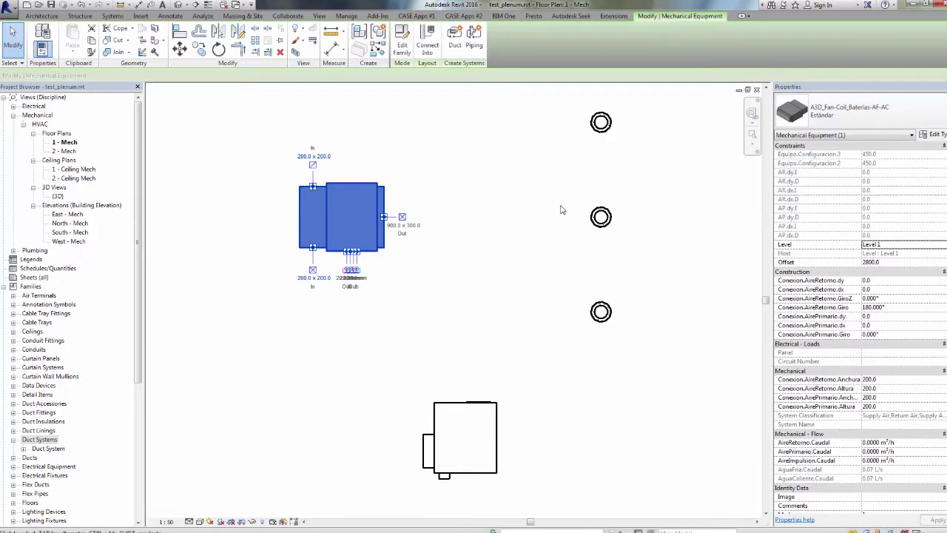
left_click(933, 135)
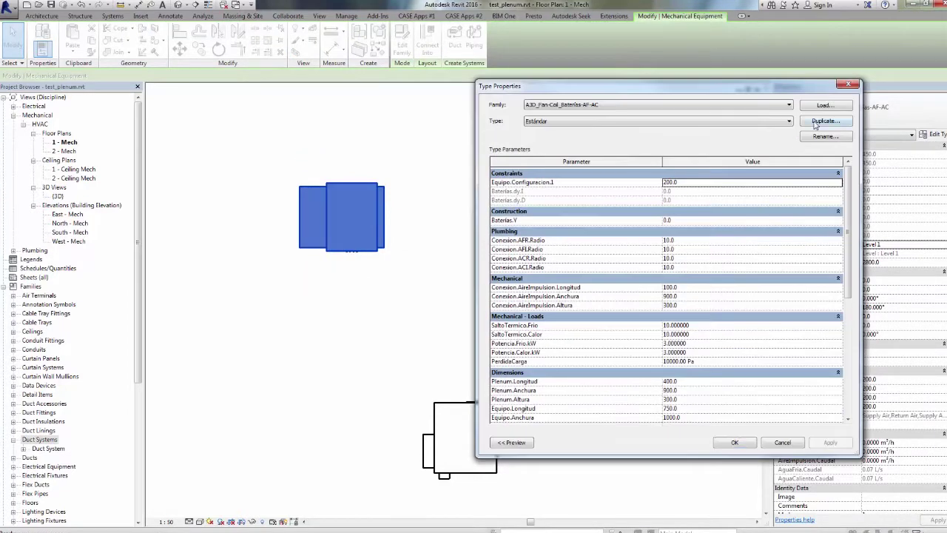
left_click(823, 122)
left_click(601, 241)
left_click_drag(846, 257, 850, 275)
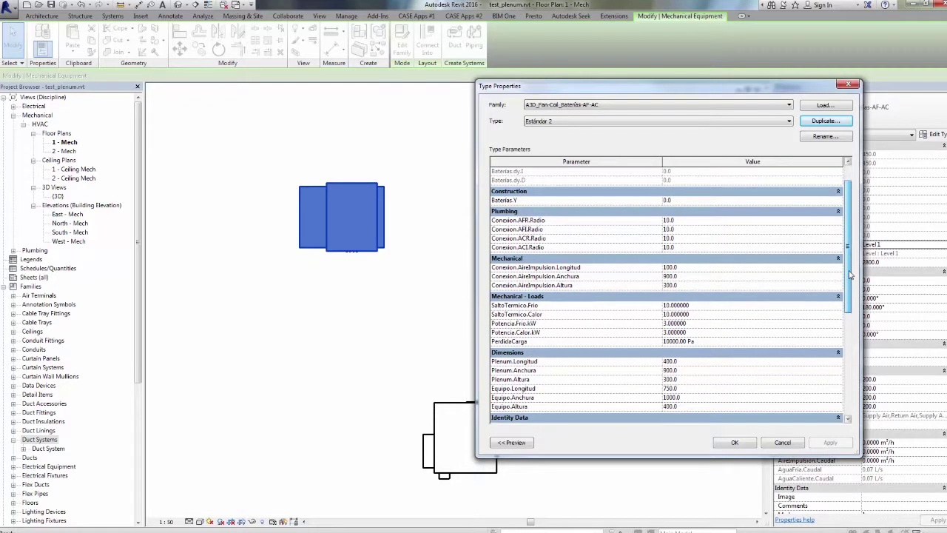
Set the new fan coil type's Conexion.AireImpulsion.Anchura to 650 and Conexion.AireImpulsion.Altura to 150, and apply it to the unit.
left_click(697, 277)
type("650")
left_click(706, 285)
type("150")
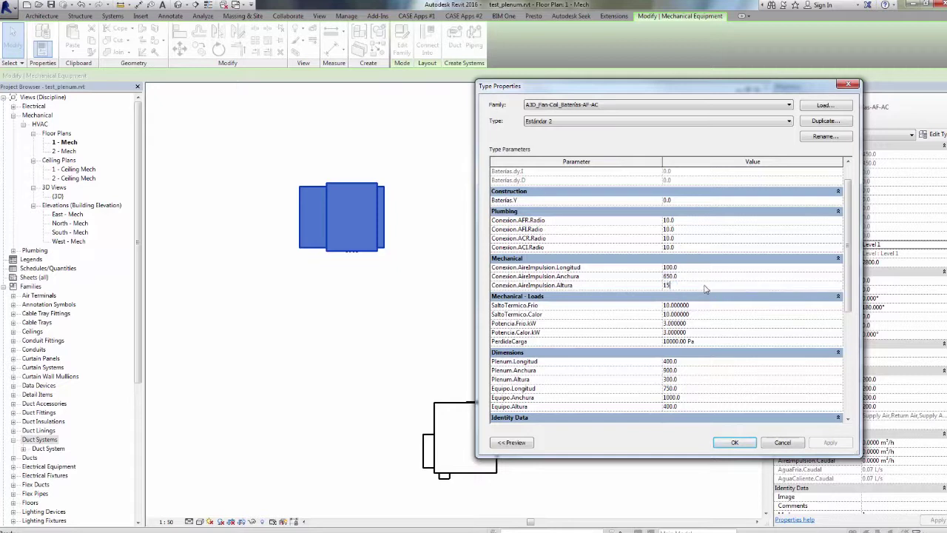
left_click(742, 444)
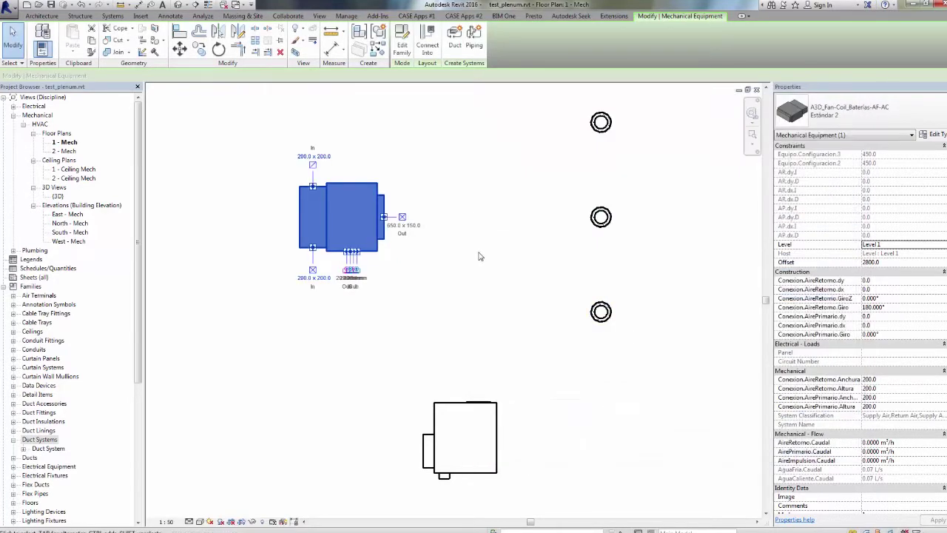
left_click(523, 274)
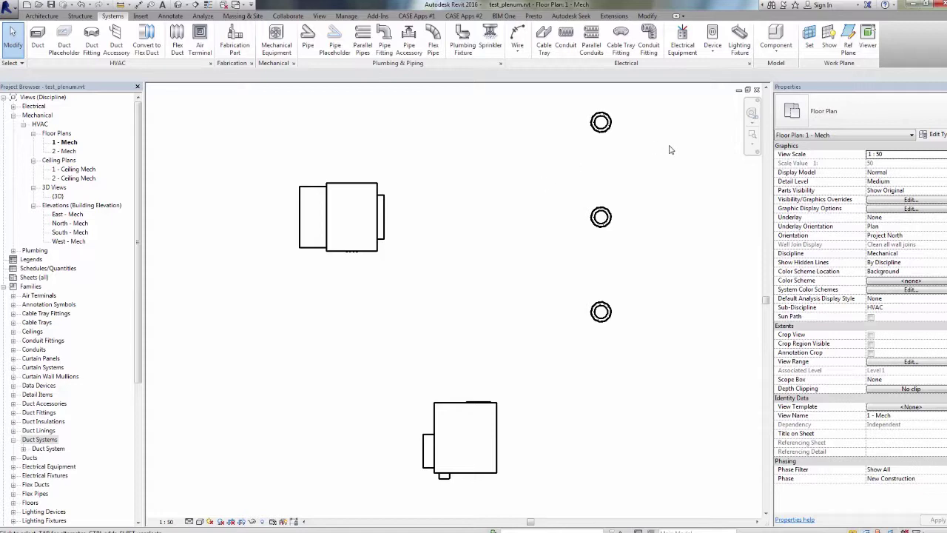
Bring up the DAI plenum folder and pick the family file HVAC_Ductwork_Airzone_Motorized-Plenum_Daikin_Standard_3-Dampers.rfa.
mouse_move(946, 118)
left_mouse_down()
mouse_move(562, 130)
mouse_move(609, 124)
left_mouse_up()
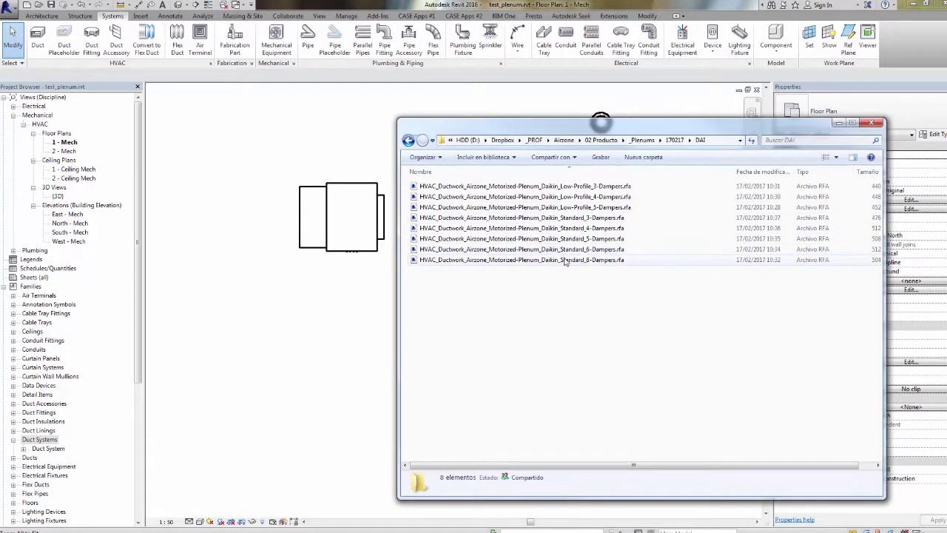
left_click(592, 219)
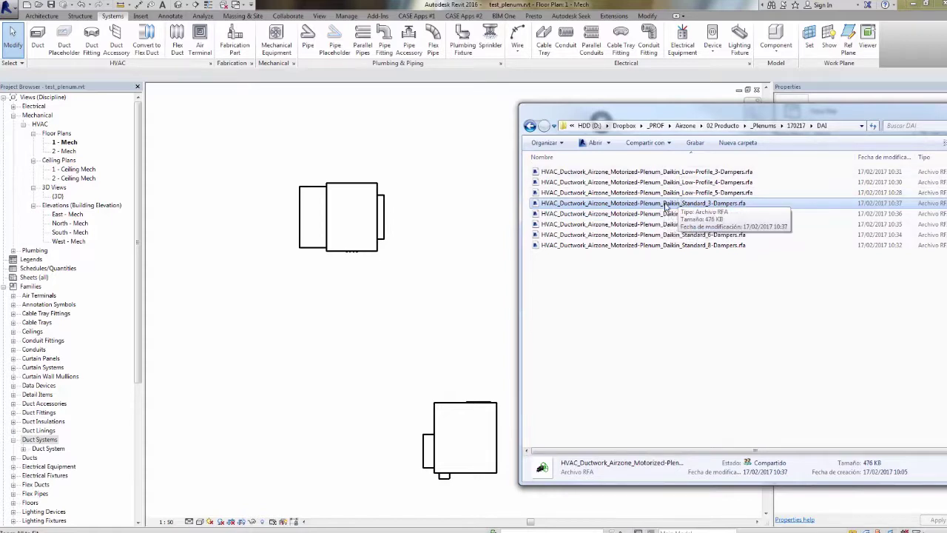
left_click_drag(694, 111, 526, 109)
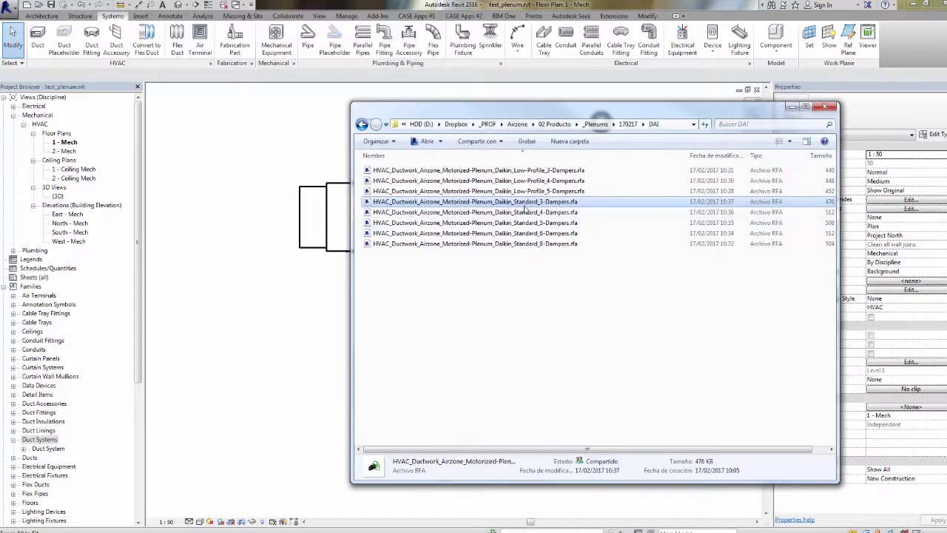
left_click(523, 170)
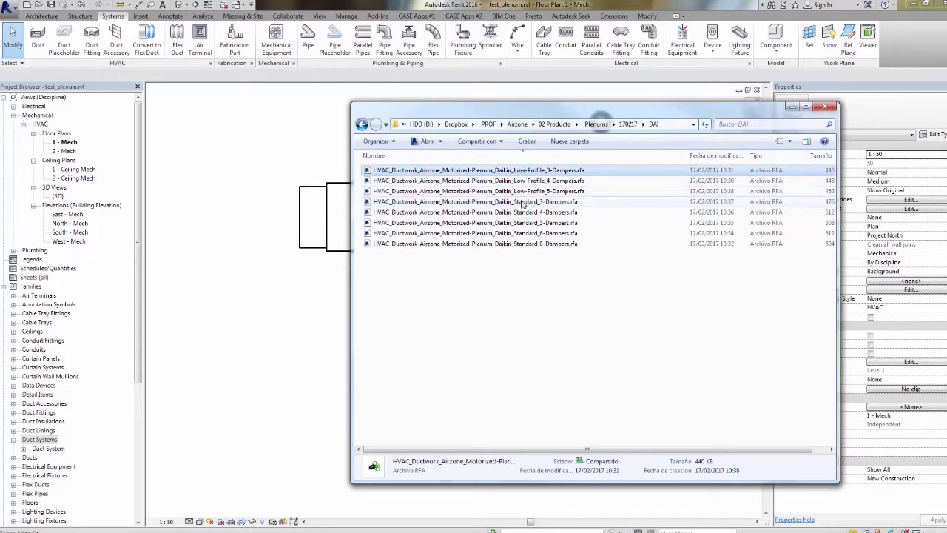
left_click(526, 202)
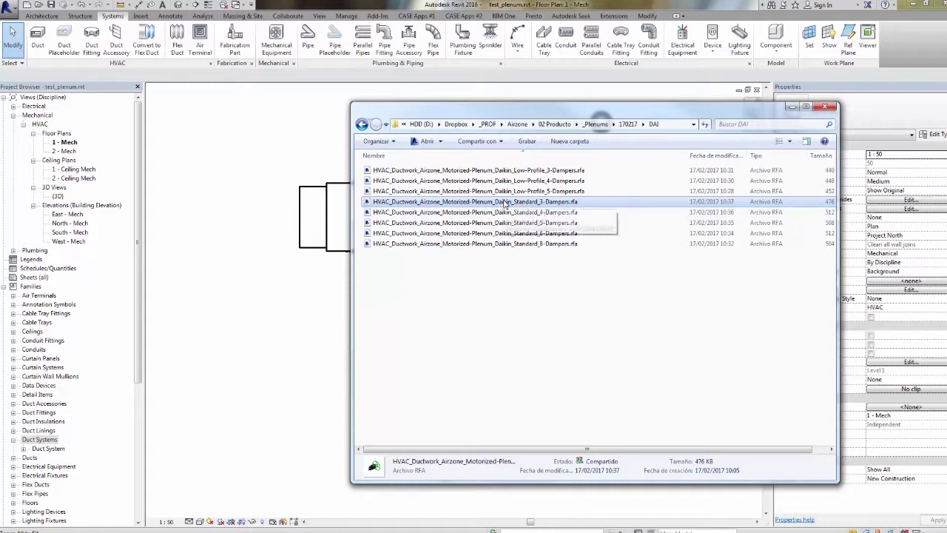
left_click_drag(530, 114, 555, 119)
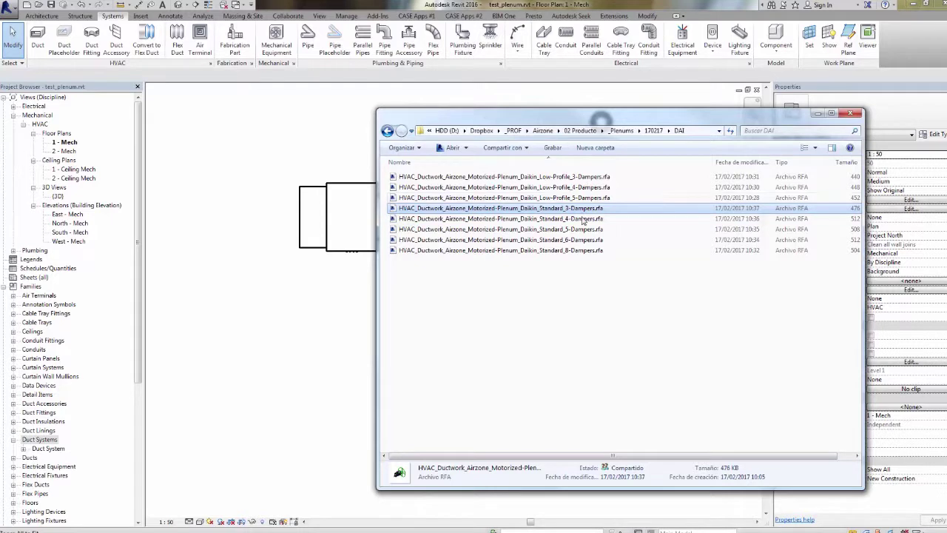
Load the Standard 3-Dampers plenum family into the floor plan and place one DAIST07S3 instance facing the upper fan coil's supply outlet.
left_click_drag(580, 210, 358, 299)
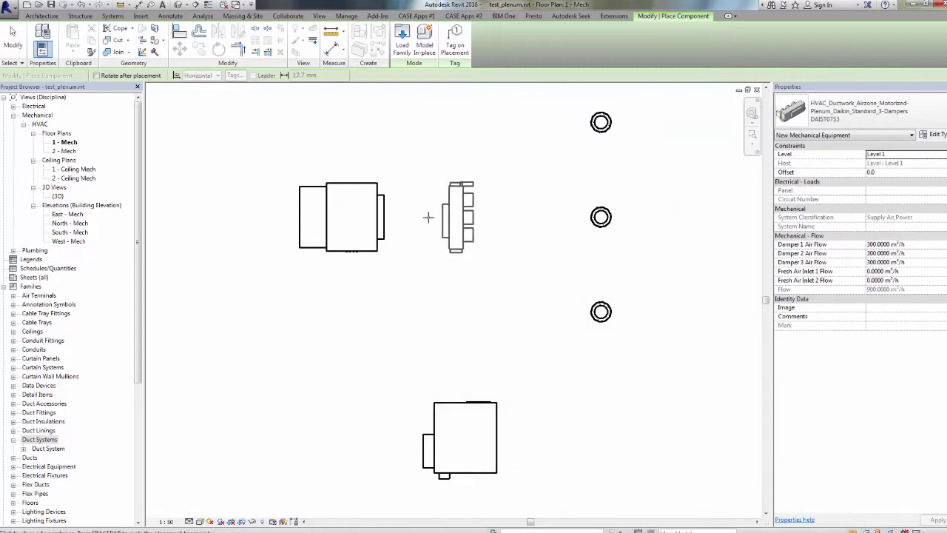
left_click(514, 236)
left_click(13, 37)
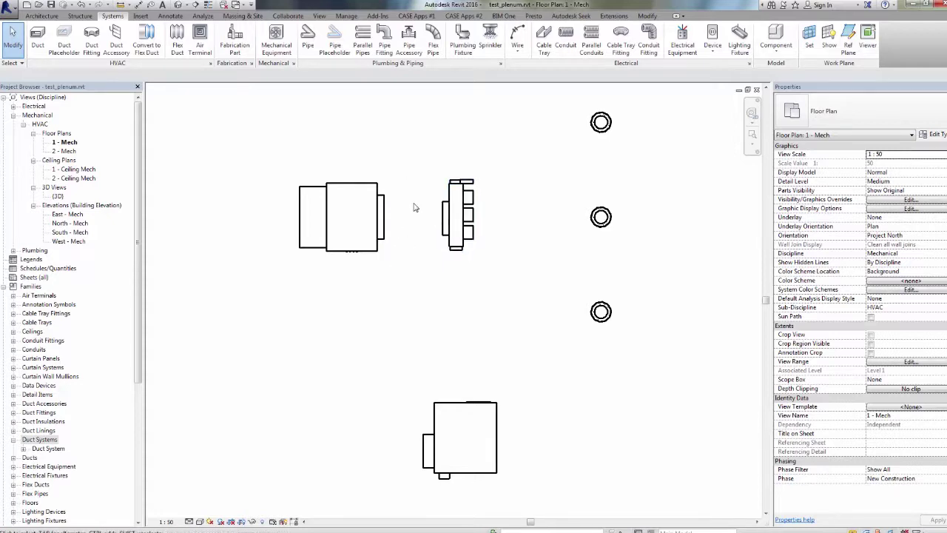
left_click(384, 218)
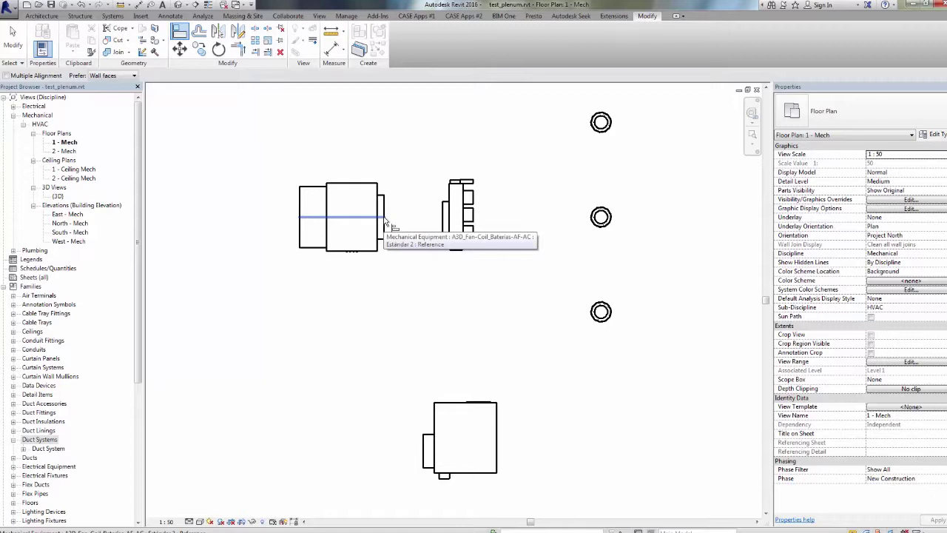
left_click(453, 220)
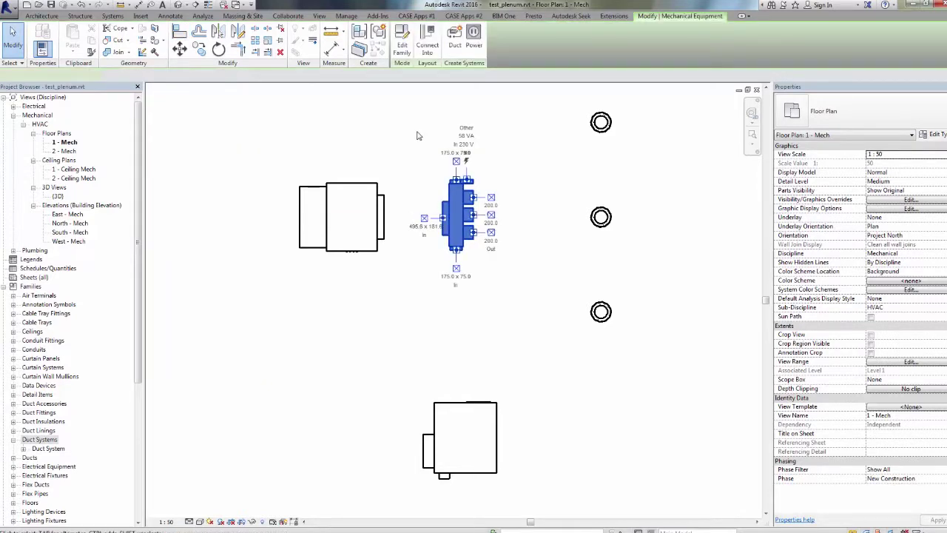
left_click(179, 33)
scroll(429, 226, "up", 5)
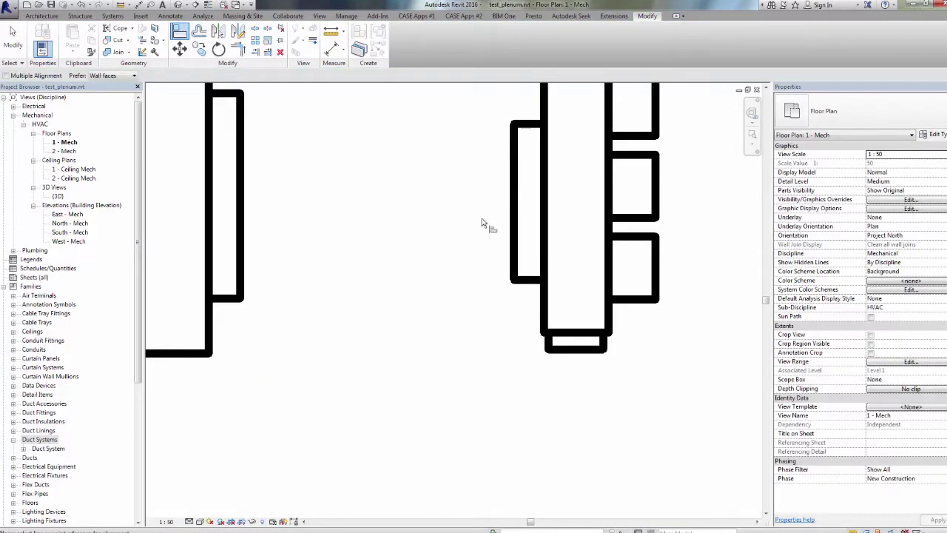
key("Escape")
key("Escape")
Examine the plenum's connectors and how its supply inlet is offset from the body's ends and the middle damper.
left_click(570, 207)
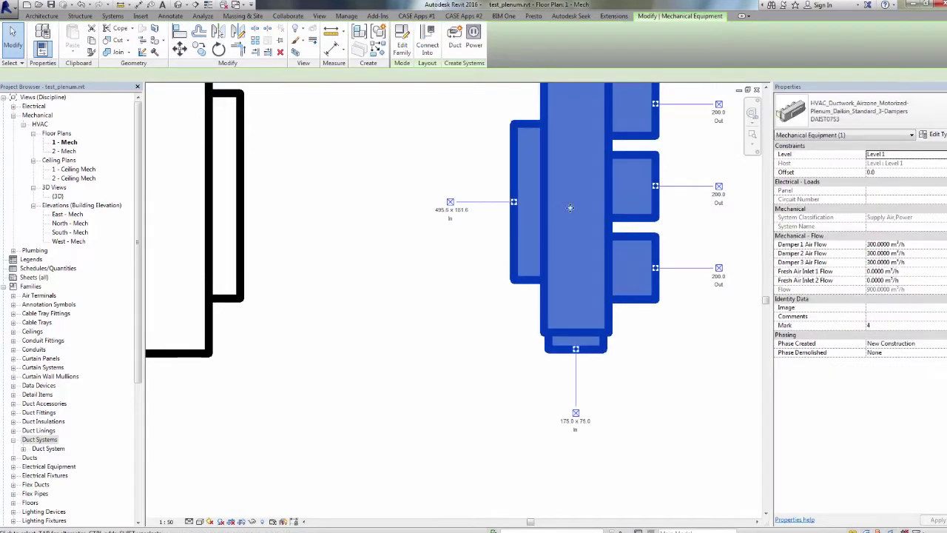
middle_click_drag(570, 207, 502, 217)
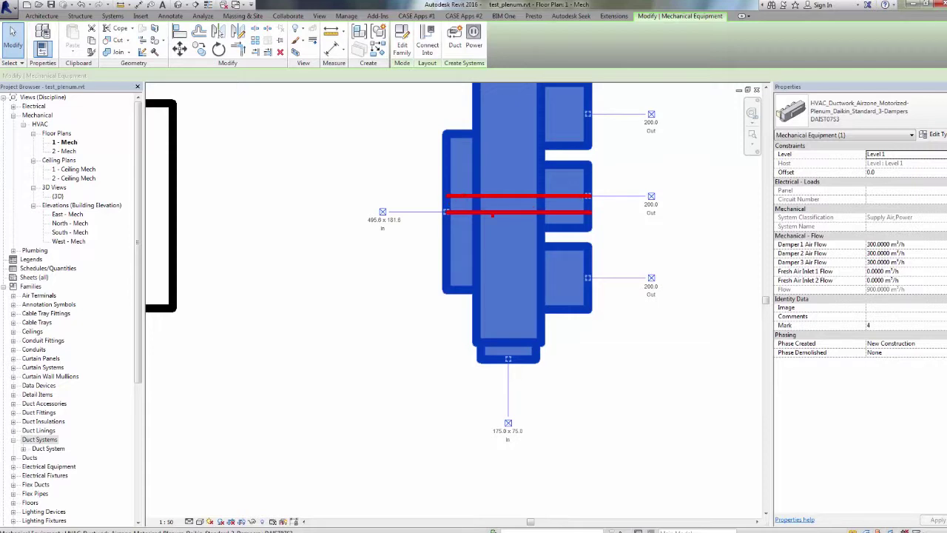
scroll(499, 236, "down", 4)
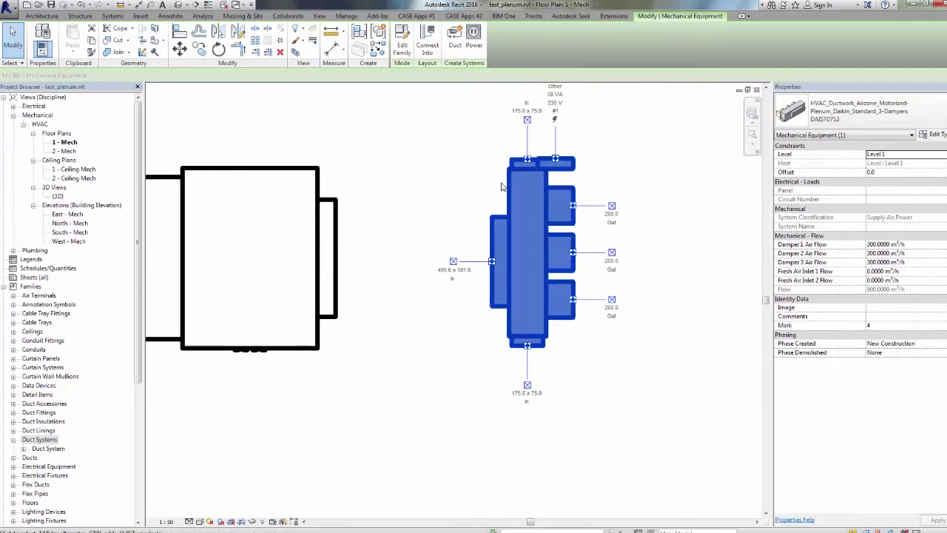
left_click_drag(492, 170, 484, 214)
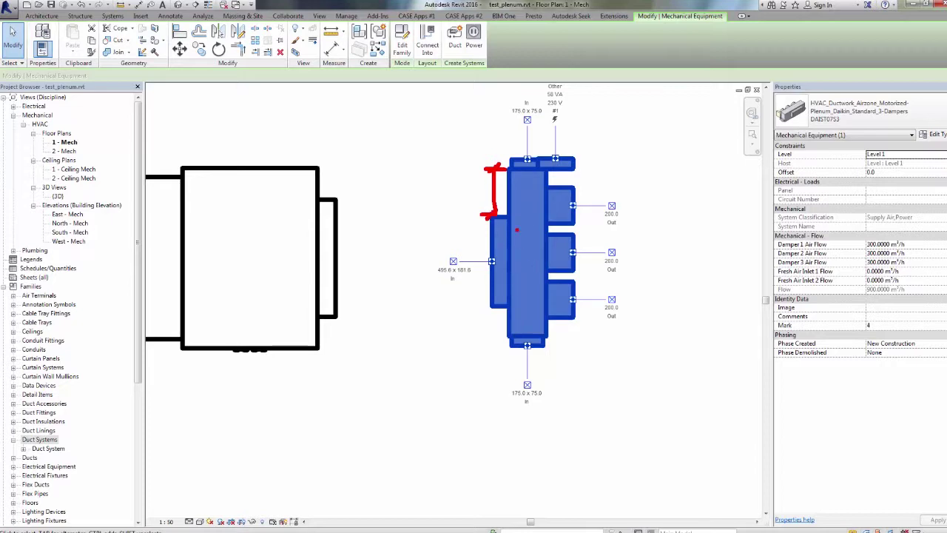
left_click_drag(480, 186, 490, 196)
left_click_drag(490, 185, 474, 199)
key("Escape")
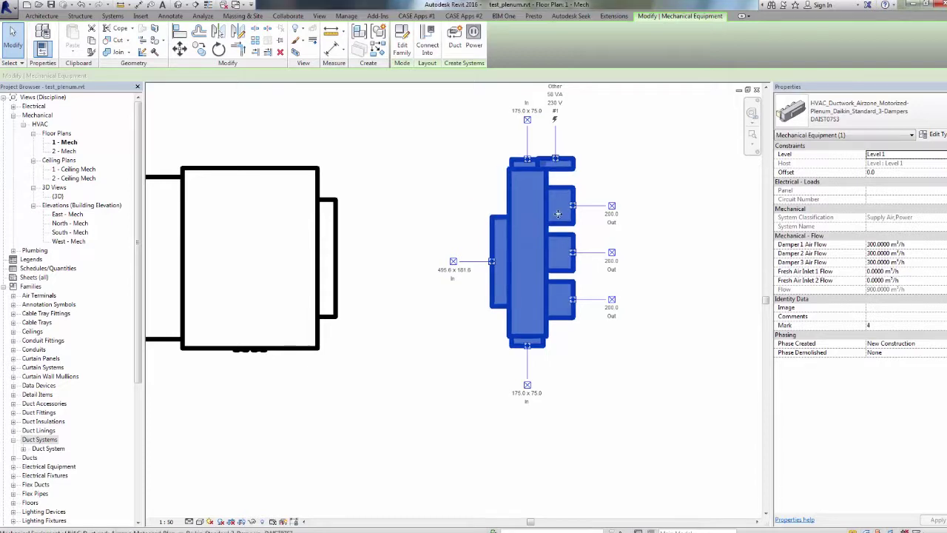
left_click(624, 282)
Align the centreline of the plenum's inlet with the centreline of the upper fan coil in the floor plan.
middle_click_drag(625, 281, 640, 277)
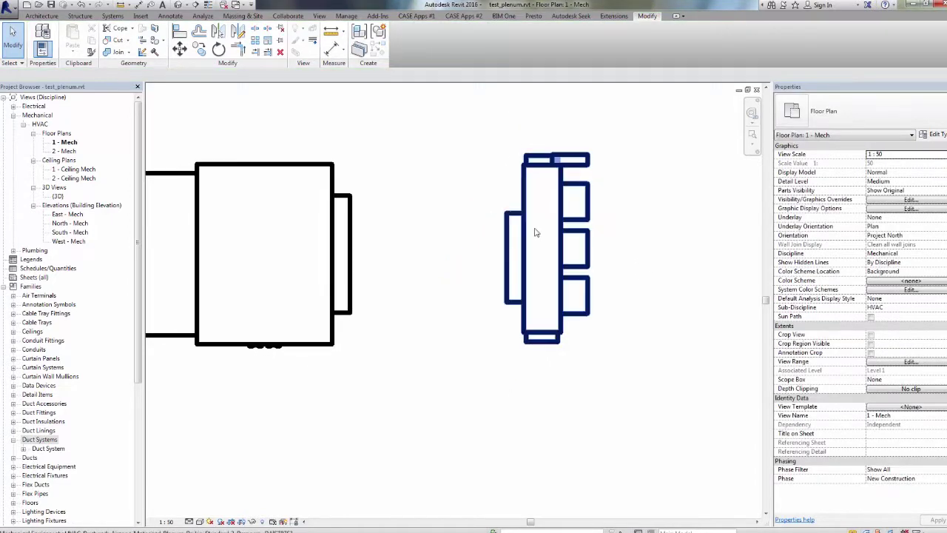
middle_click_drag(606, 243, 626, 238)
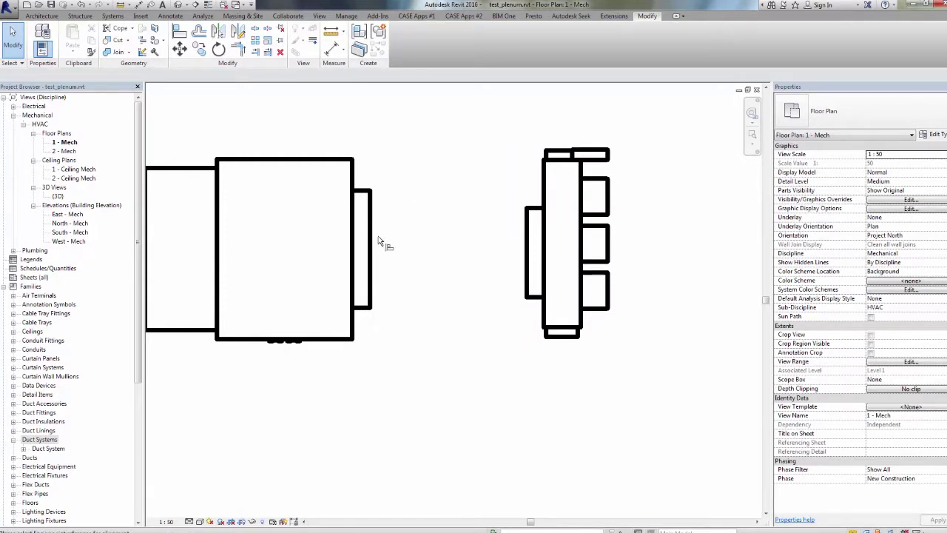
key("a")
key("l")
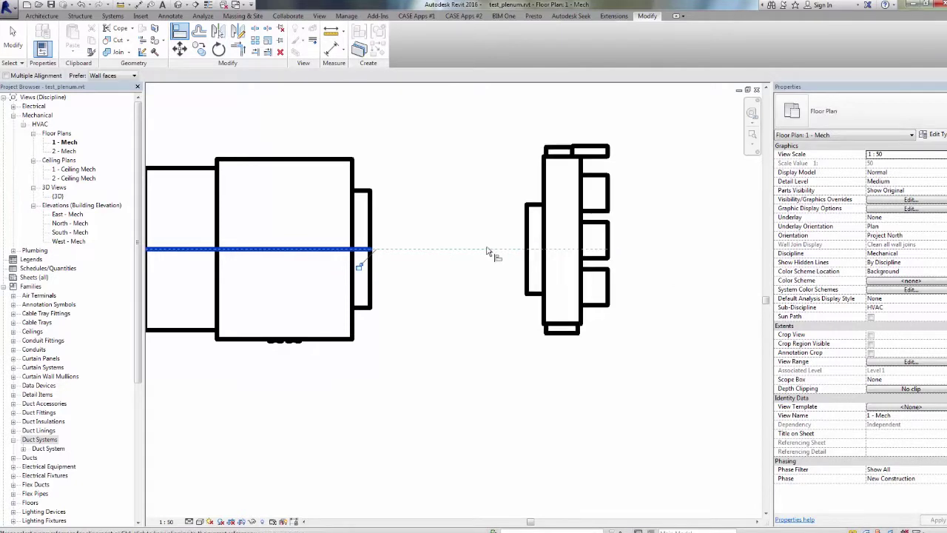
left_click(561, 264)
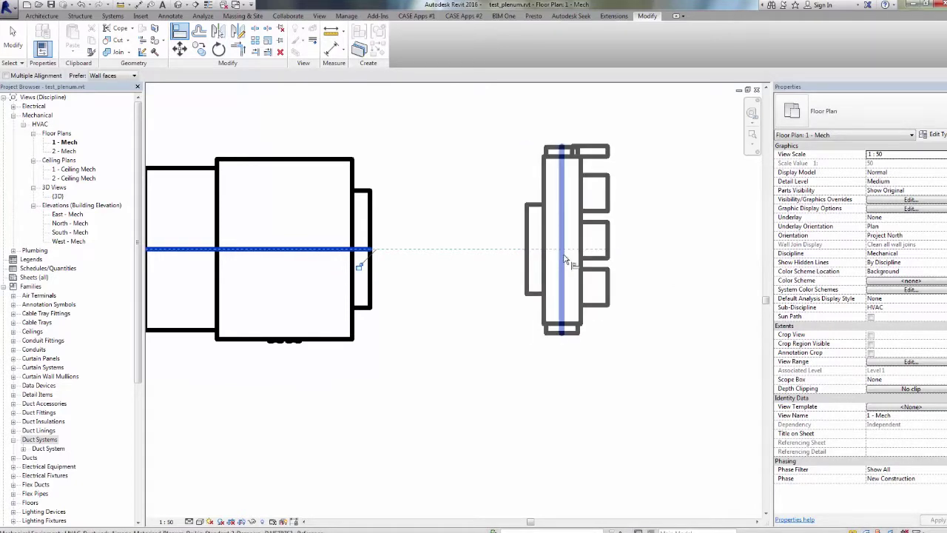
key("Escape")
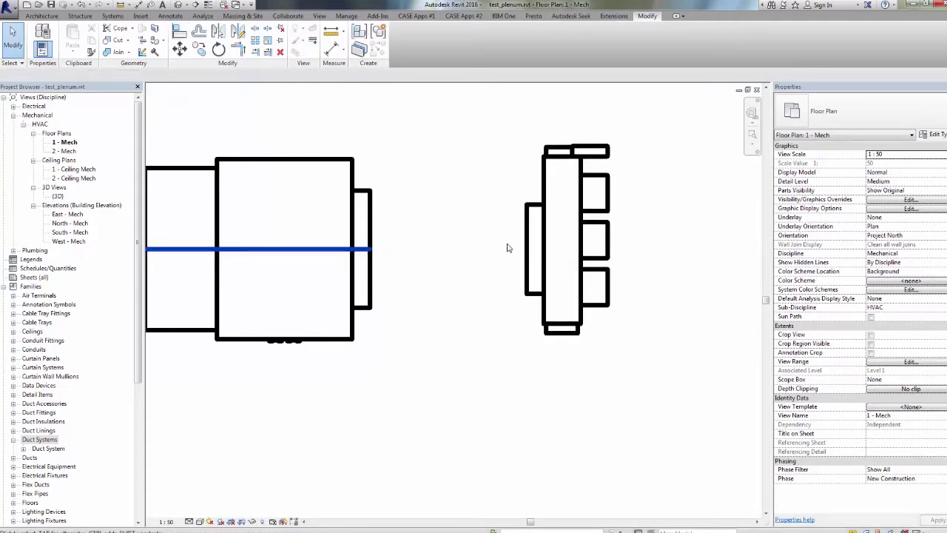
Examine the plenum's inlet neck and its centreline as the alignment reference, compared with the centre of the whole body.
left_click(528, 204)
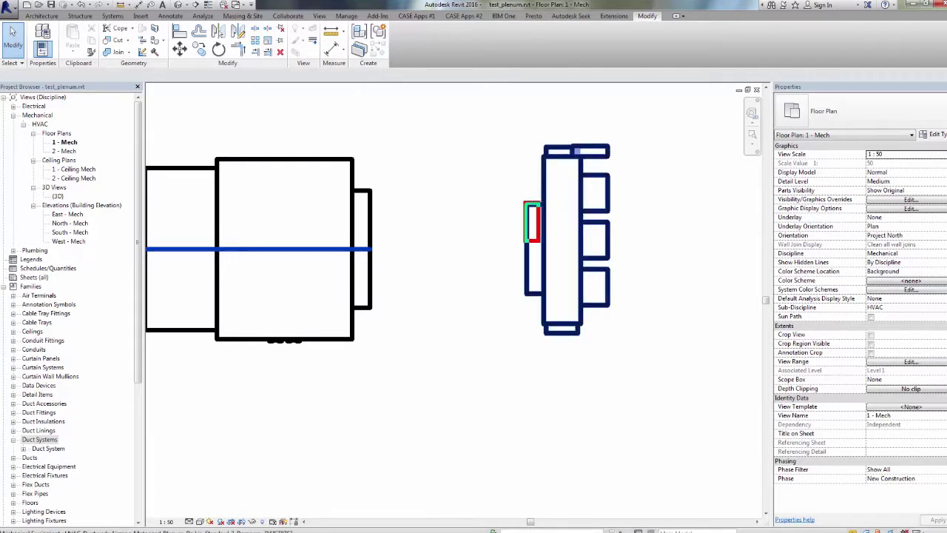
left_click_drag(510, 249, 574, 254)
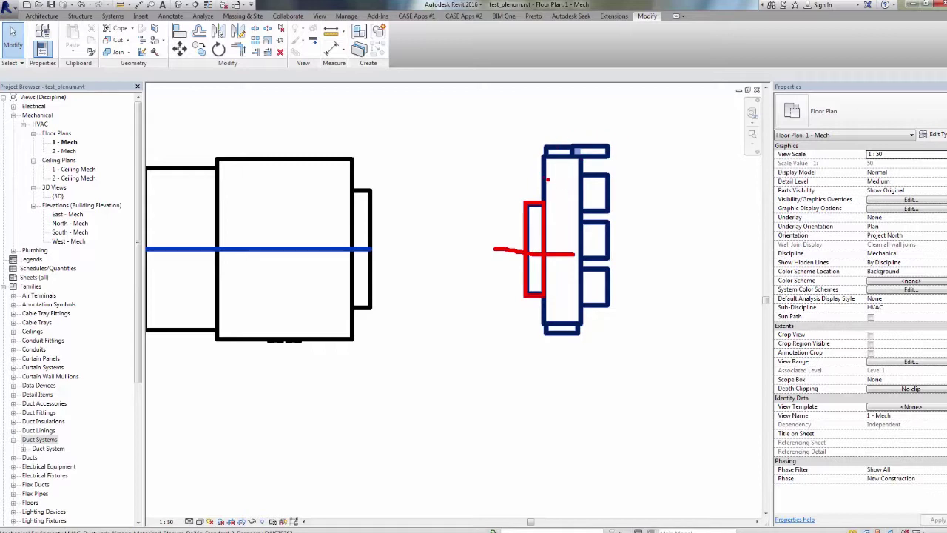
left_click_drag(545, 145, 601, 335)
left_click_drag(605, 142, 546, 336)
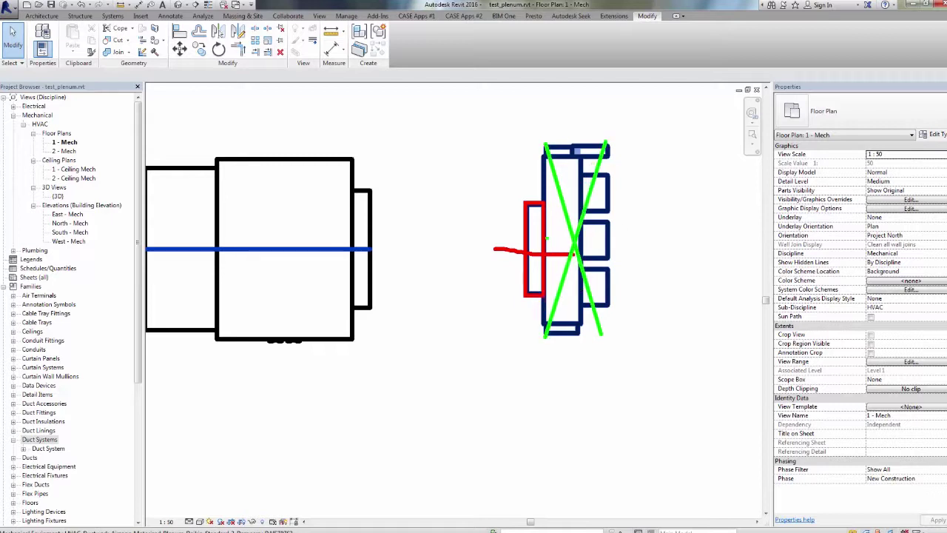
mouse_move(549, 198)
left_mouse_down()
mouse_move(501, 287)
mouse_move(565, 222)
mouse_move(544, 196)
left_mouse_up()
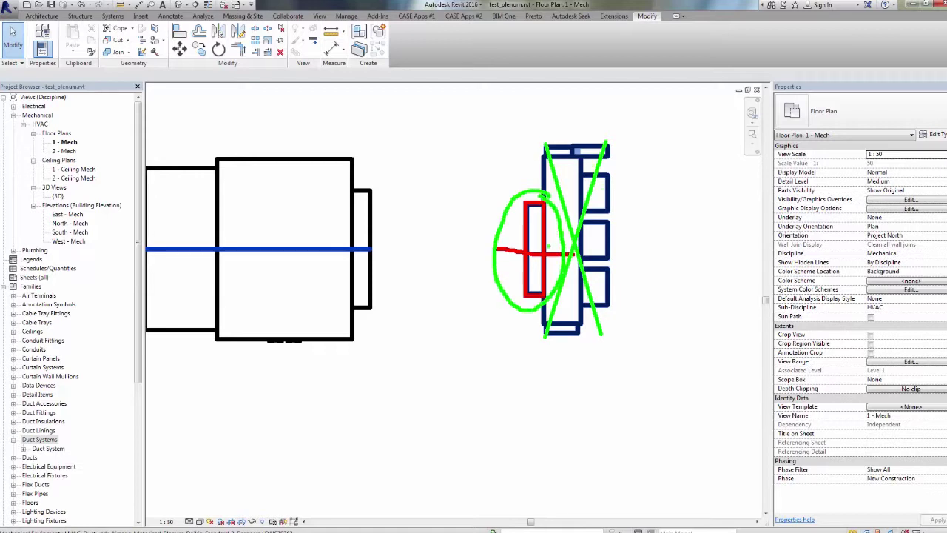
left_click_drag(527, 252, 506, 251)
left_click(522, 254)
key("Escape")
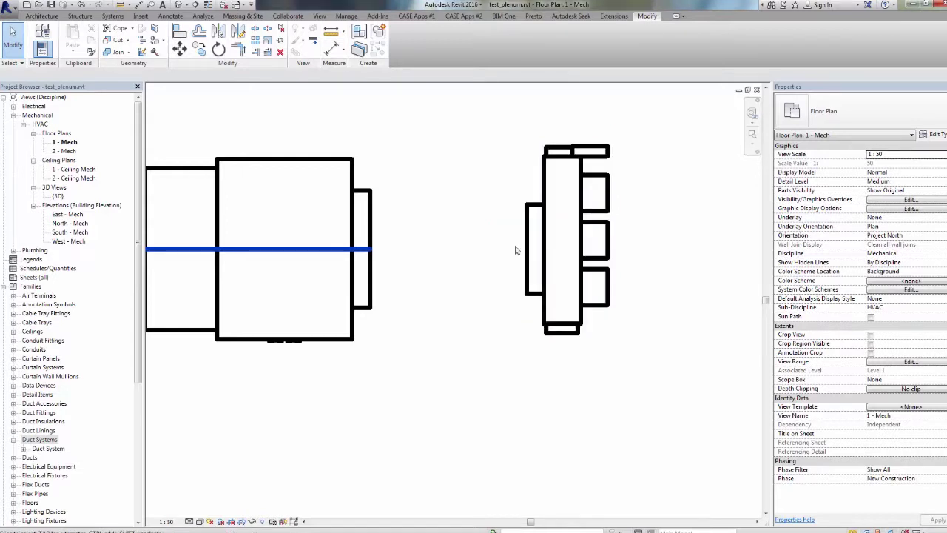
Create a horizontal section through the upper fan coil and the plenum, and open its view.
scroll(511, 269, "down", 1)
middle_click_drag(512, 295, 535, 294)
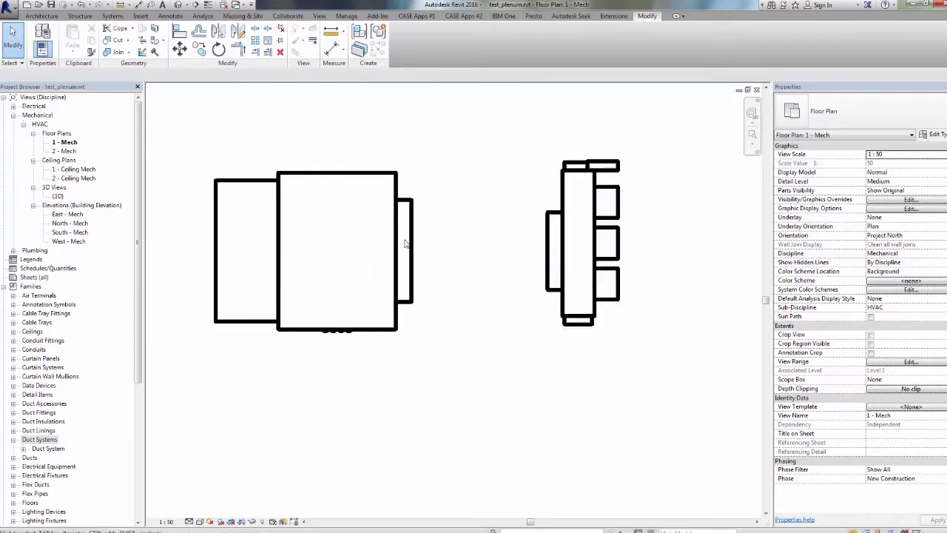
scroll(518, 243, "down", 1)
middle_click_drag(518, 244, 509, 266)
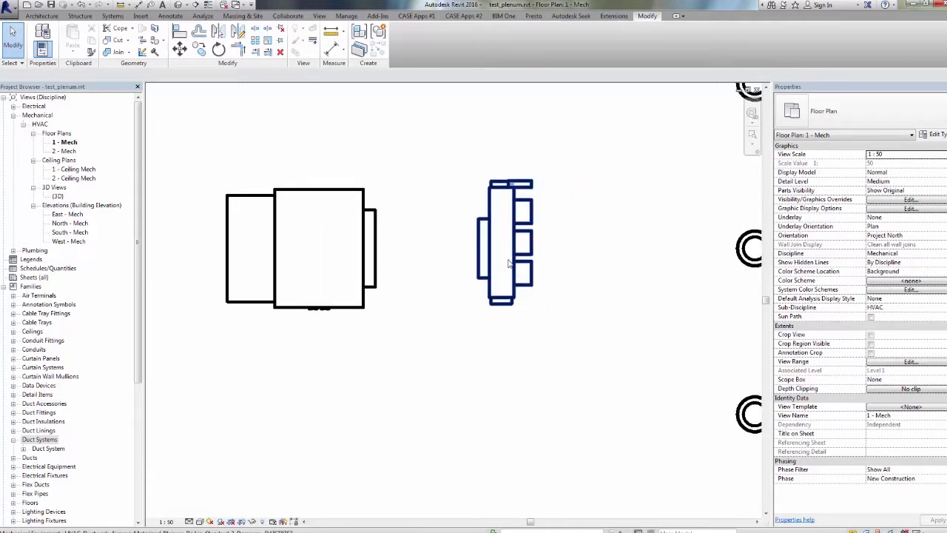
left_click(195, 4)
left_click(205, 234)
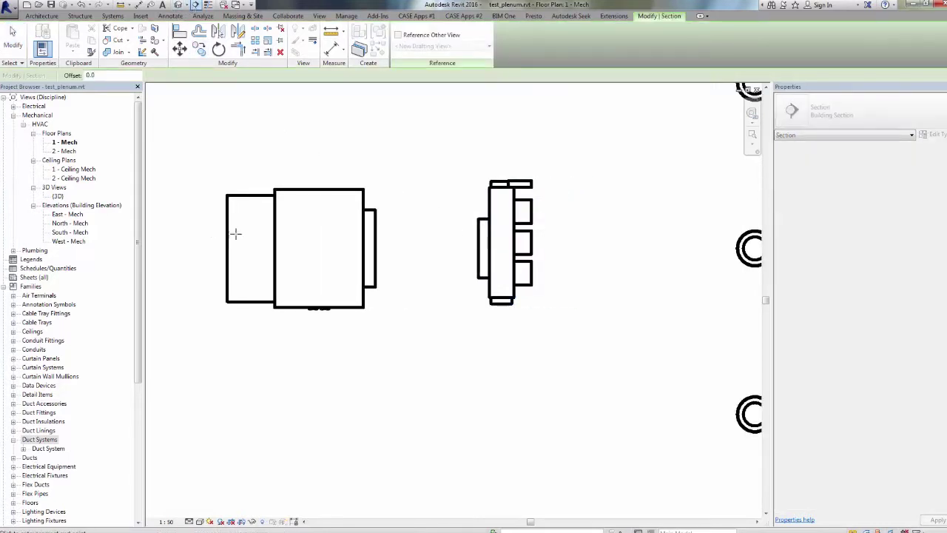
left_click(604, 234)
right_click(564, 236)
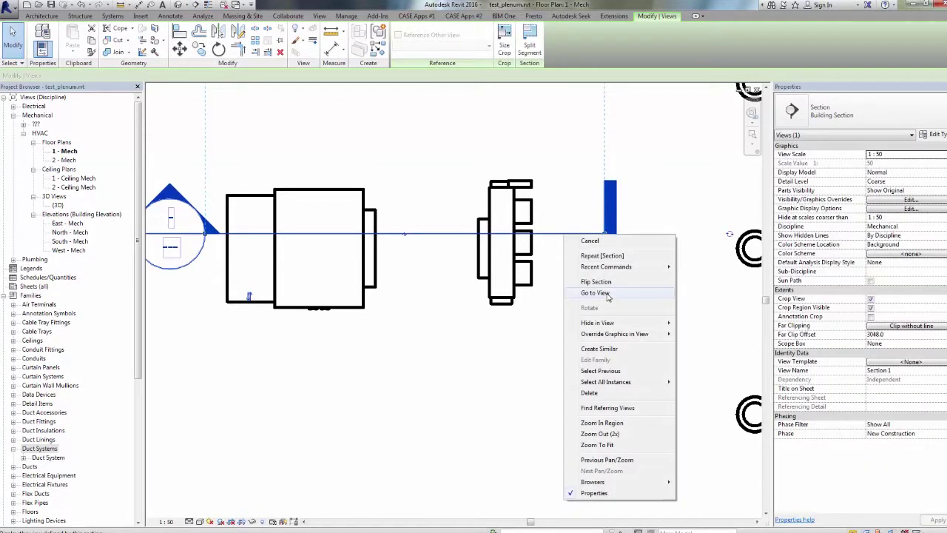
left_click(606, 293)
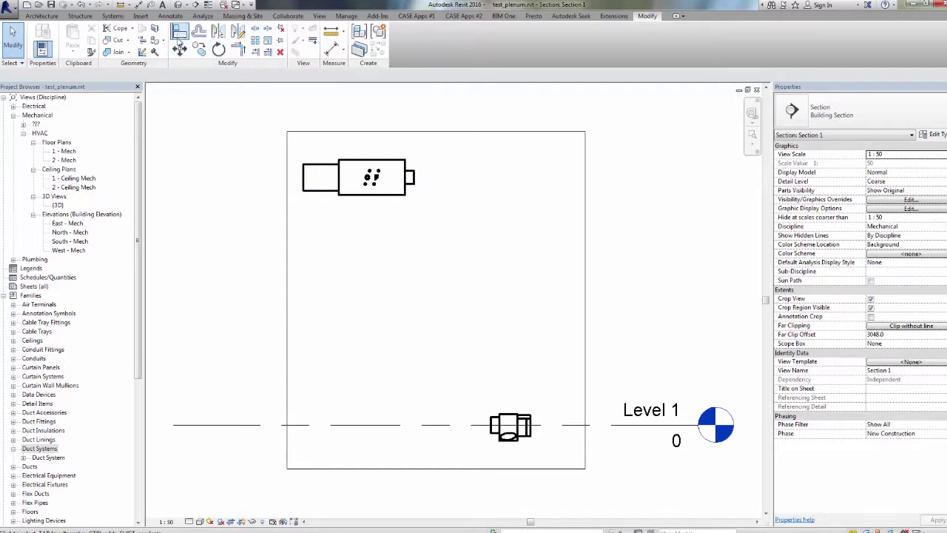
left_click(419, 184)
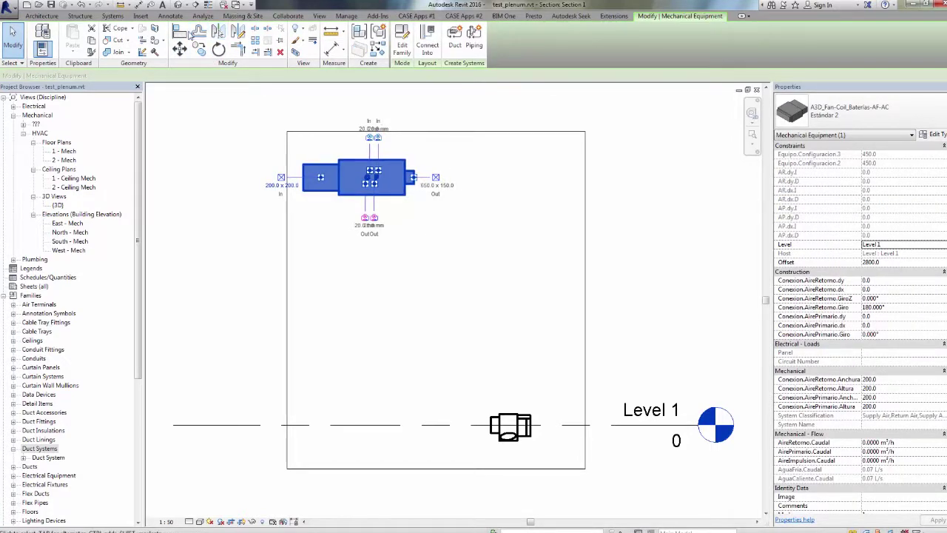
left_click(182, 32)
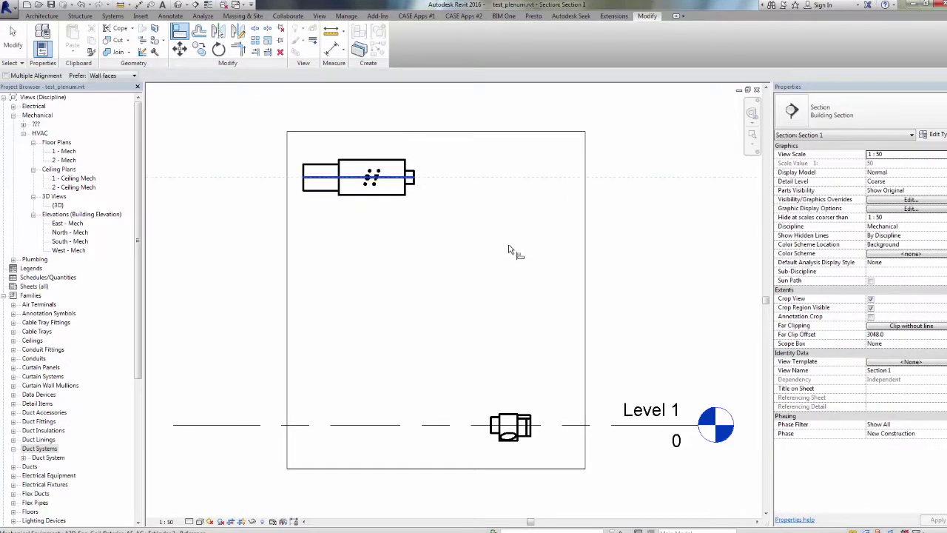
scroll(503, 432, "up", 3)
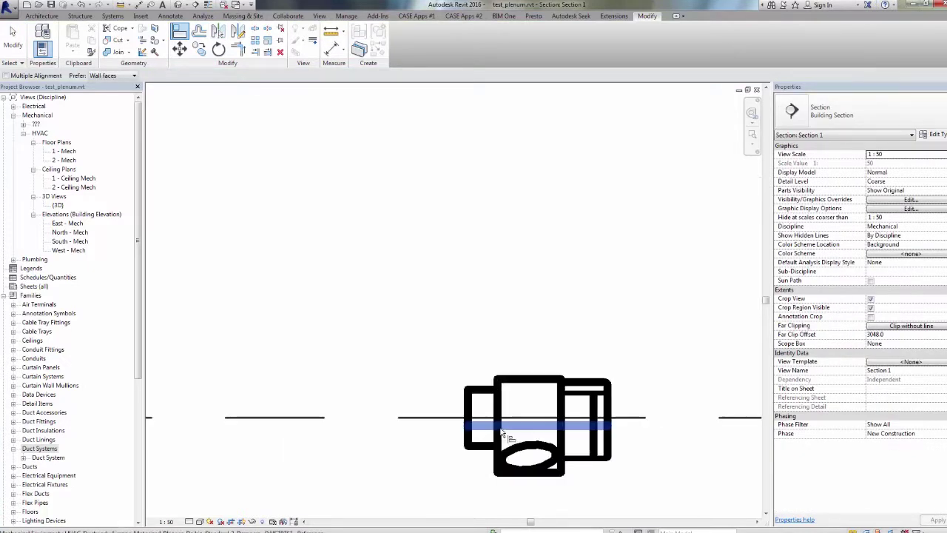
scroll(497, 431, "up", 2)
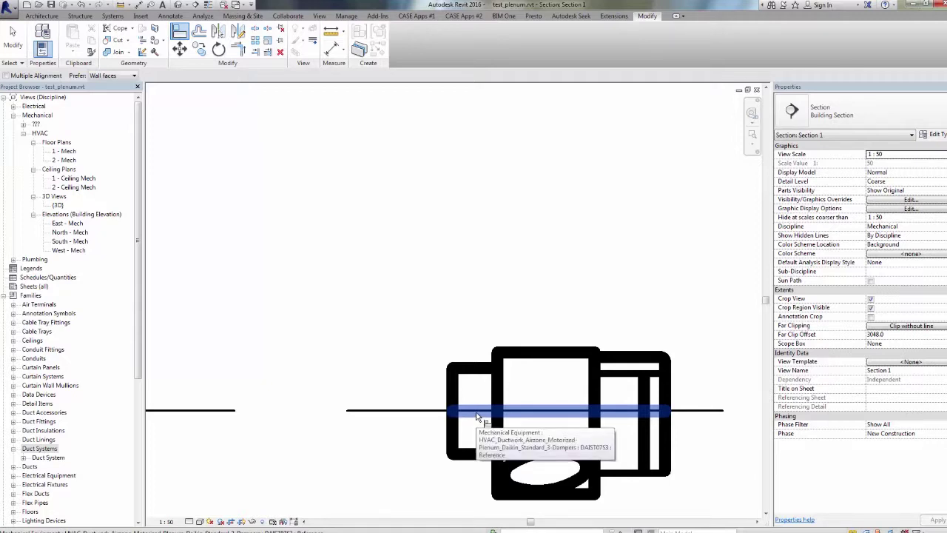
key("Escape")
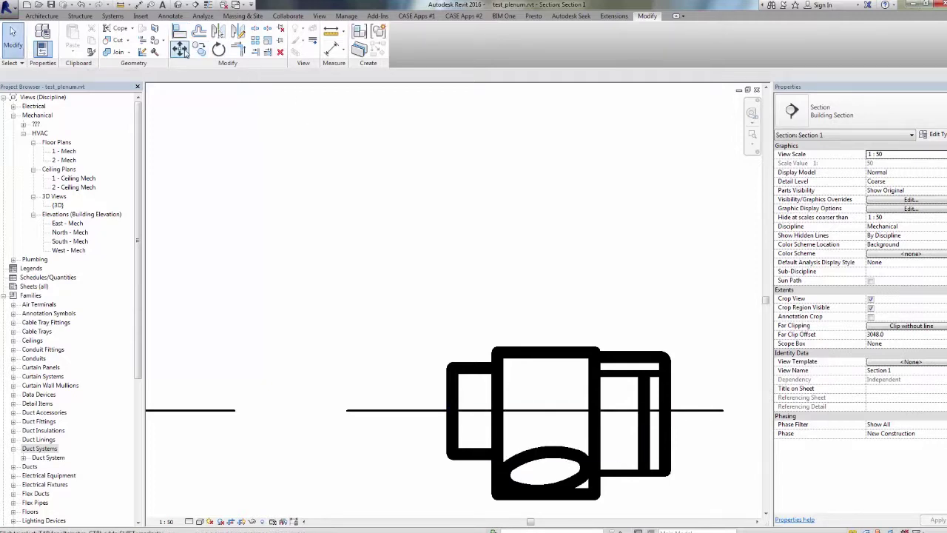
left_click(460, 370)
key("m")
key("v")
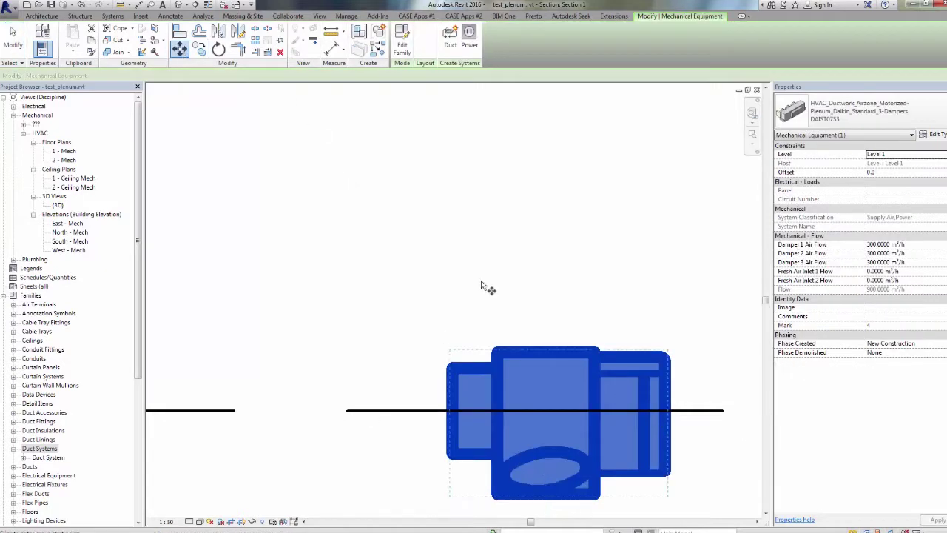
left_click(450, 407)
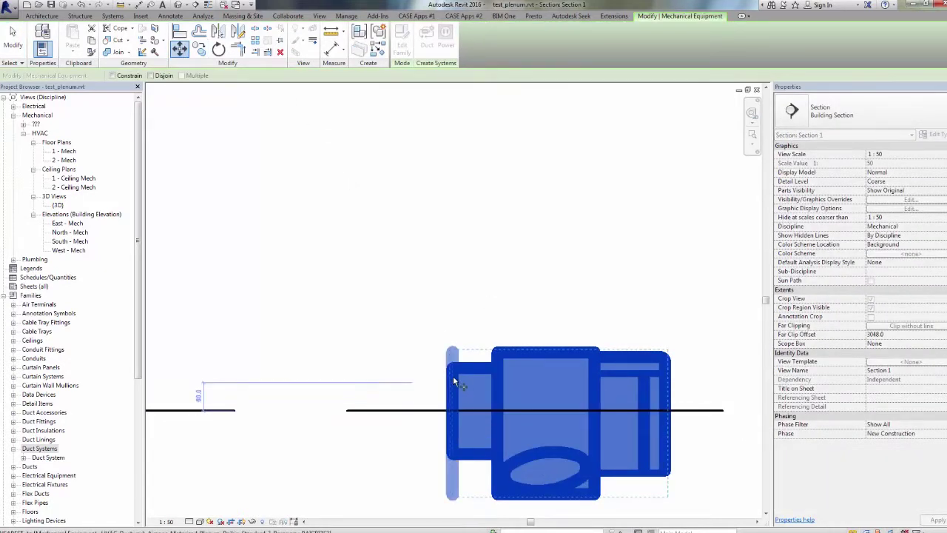
left_click(451, 411)
Align the centreline of the plenum's inlet neck with the centreline of the fan coil's supply outlet in the section view.
key("a")
key("l")
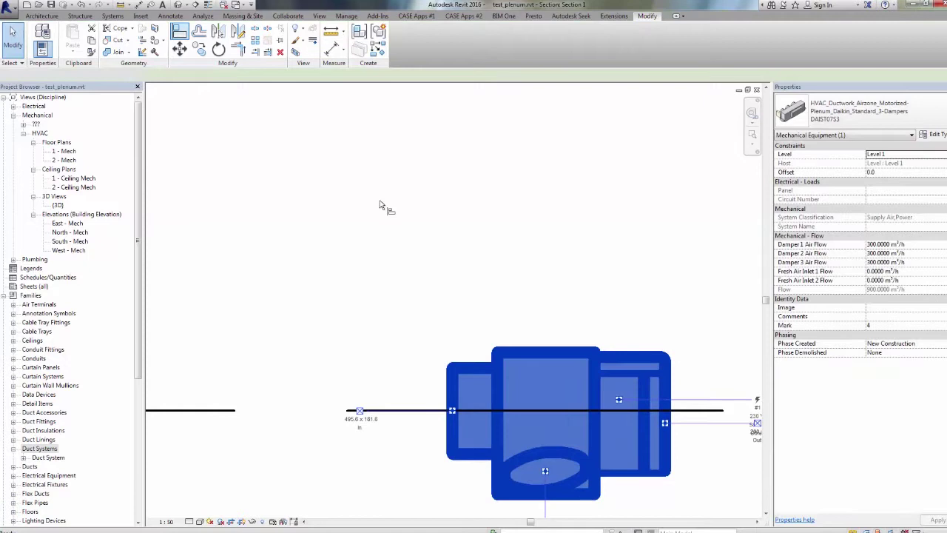
scroll(469, 301, "down", 5)
middle_click_drag(437, 198, 446, 255)
left_click(414, 149)
left_click(486, 382)
key("Escape")
middle_click_drag(397, 151, 461, 197)
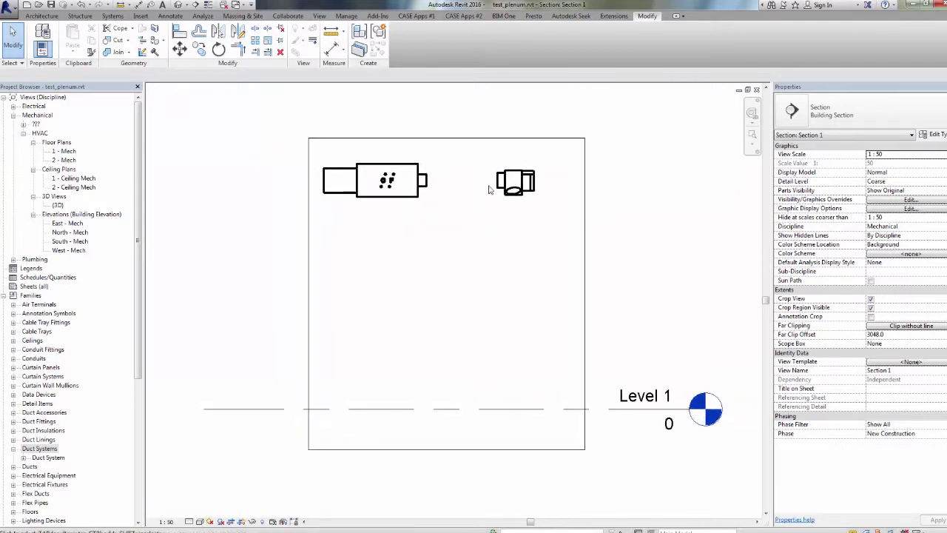
Examine the height and connectors of the fan coil's outlet and the plenum's inlet neck in the section view.
left_click(509, 188)
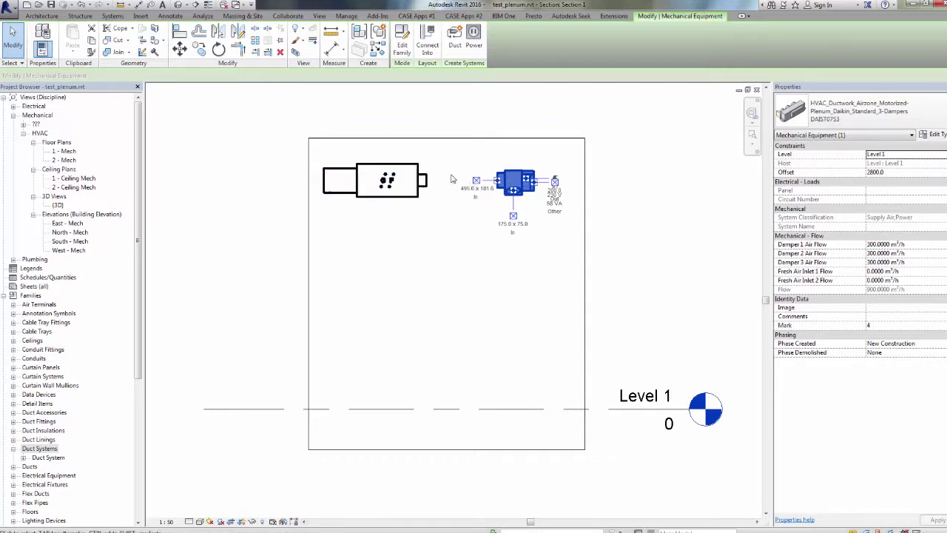
left_click(420, 180)
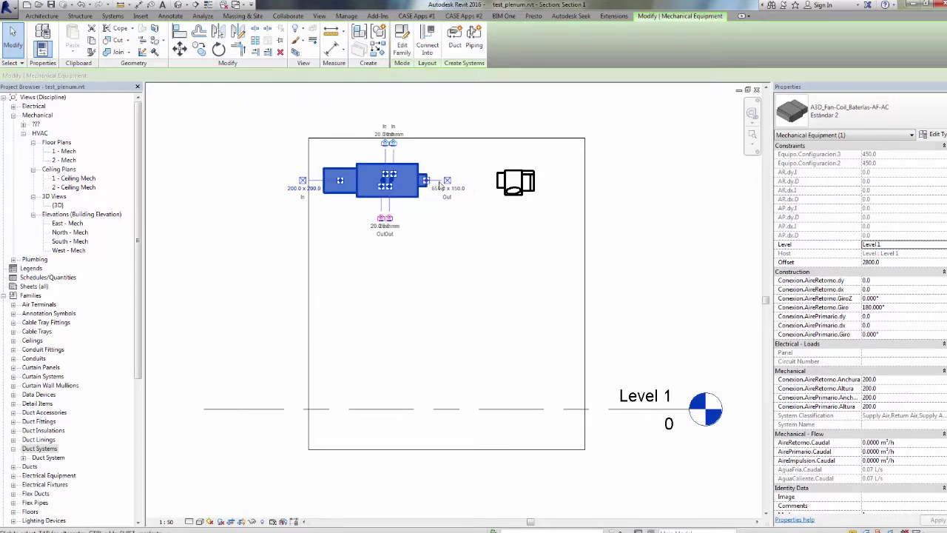
left_click(593, 198)
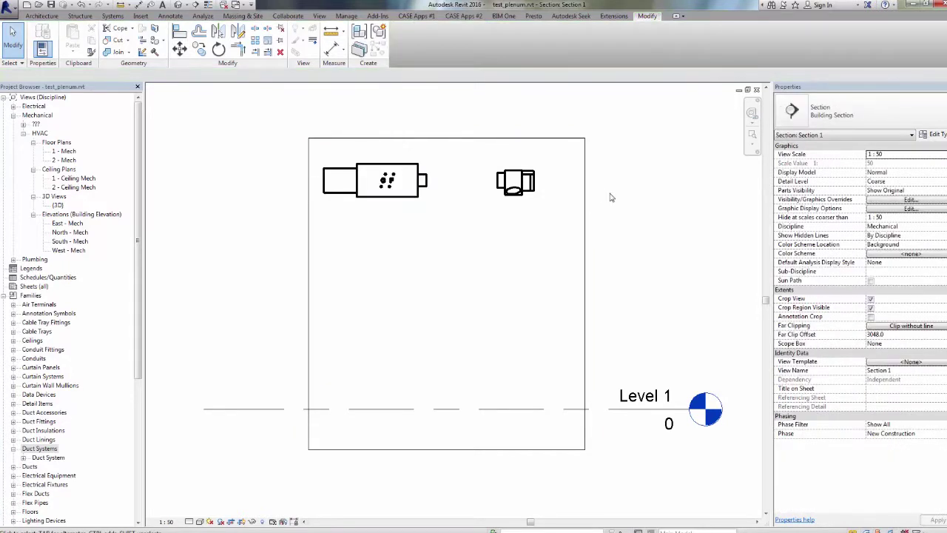
scroll(473, 173, "up", 4)
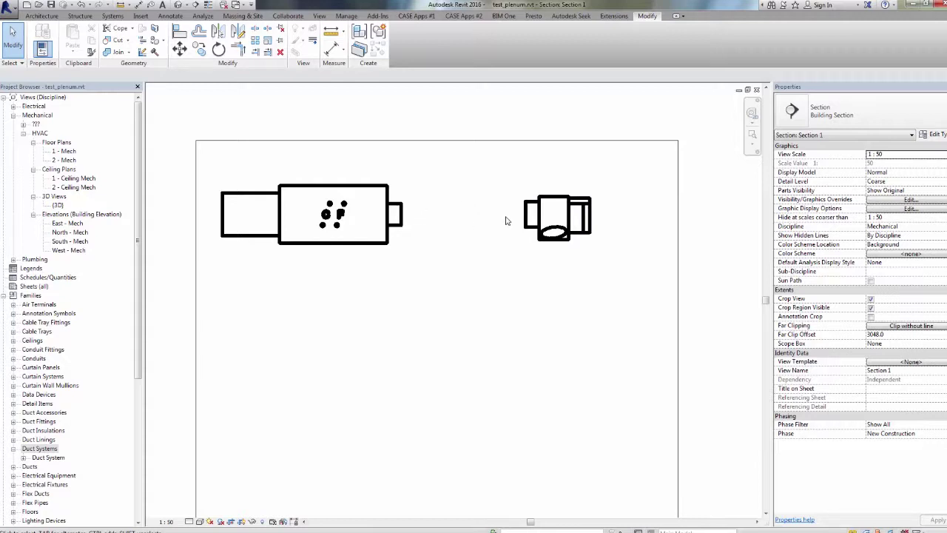
mouse_move(396, 199)
left_mouse_down()
mouse_move(374, 198)
mouse_move(406, 197)
left_mouse_up()
mouse_move(540, 198)
left_mouse_down()
mouse_move(533, 244)
mouse_move(549, 193)
left_mouse_up()
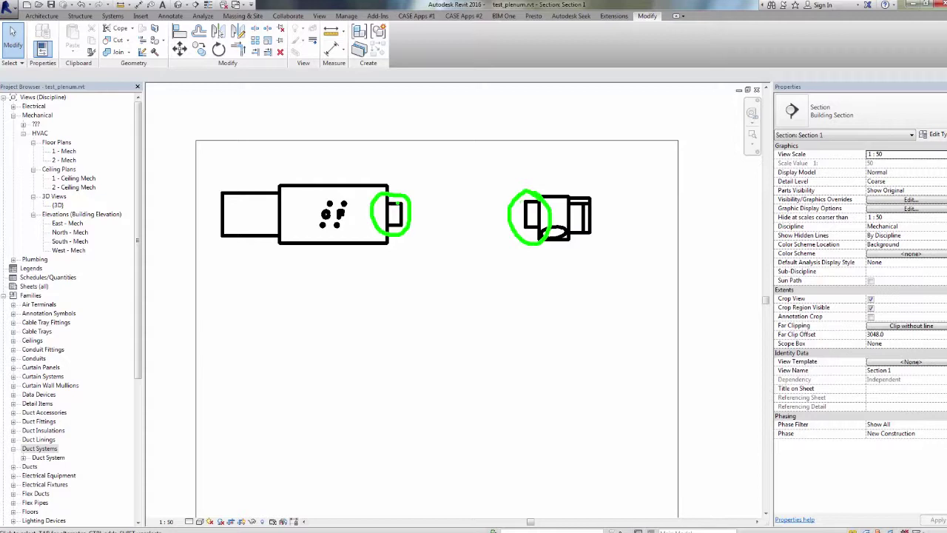
key("Escape")
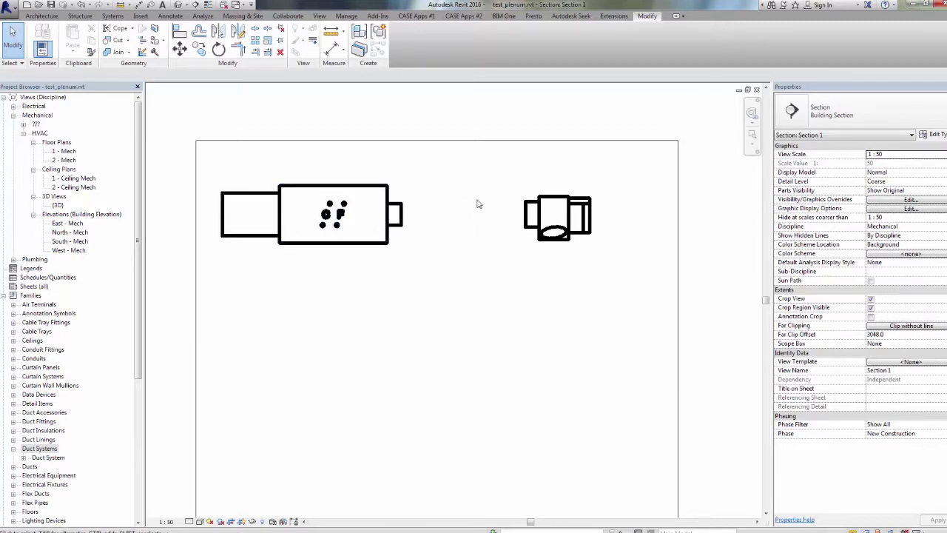
Open the 3D view and examine the plenum's rectangular inlet neck up close.
left_click(178, 5)
scroll(478, 246, "up", 5)
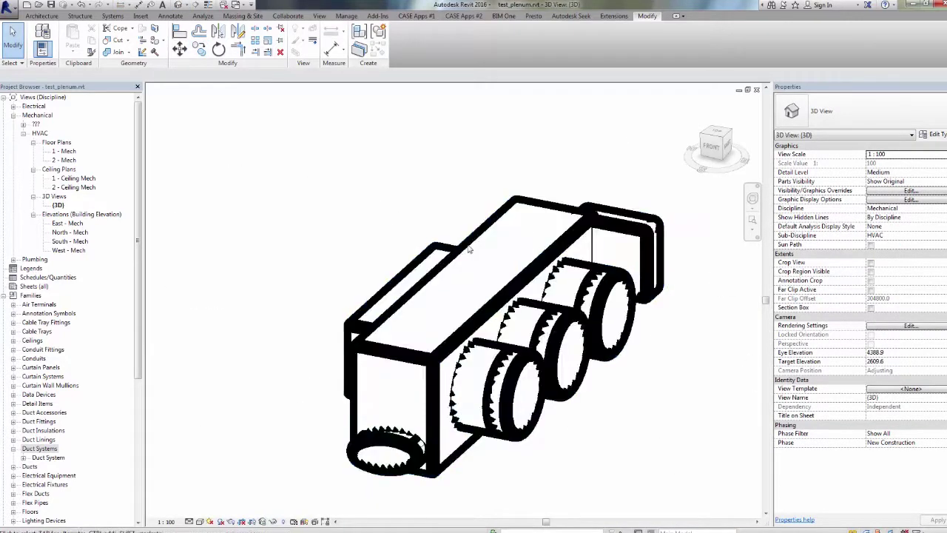
mouse_move(450, 241)
left_mouse_down()
mouse_move(426, 237)
mouse_move(310, 342)
mouse_move(383, 392)
mouse_move(470, 260)
mouse_move(363, 272)
left_mouse_up()
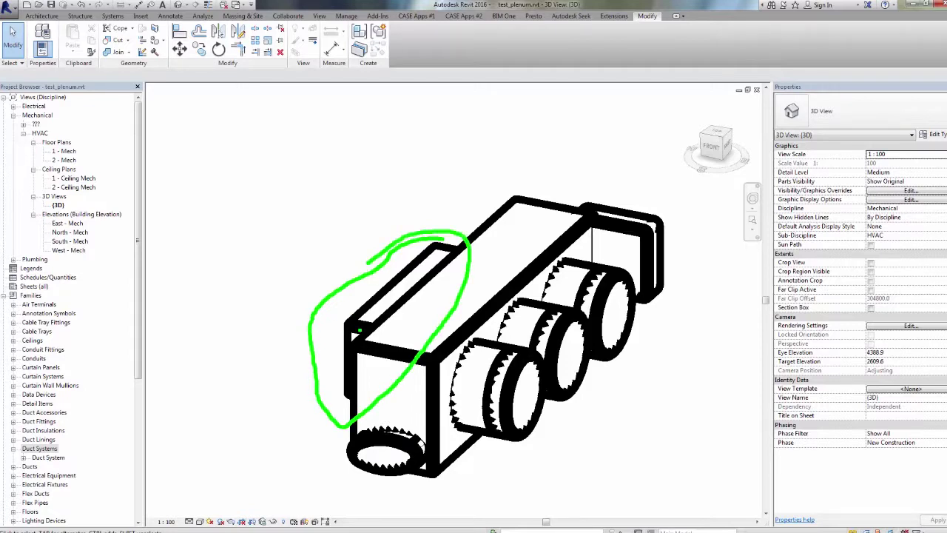
left_click_drag(352, 322, 342, 385)
mouse_move(348, 320)
left_mouse_down()
mouse_move(444, 241)
mouse_move(423, 302)
mouse_move(337, 389)
left_mouse_up()
left_click_drag(425, 310, 343, 323)
key("Escape")
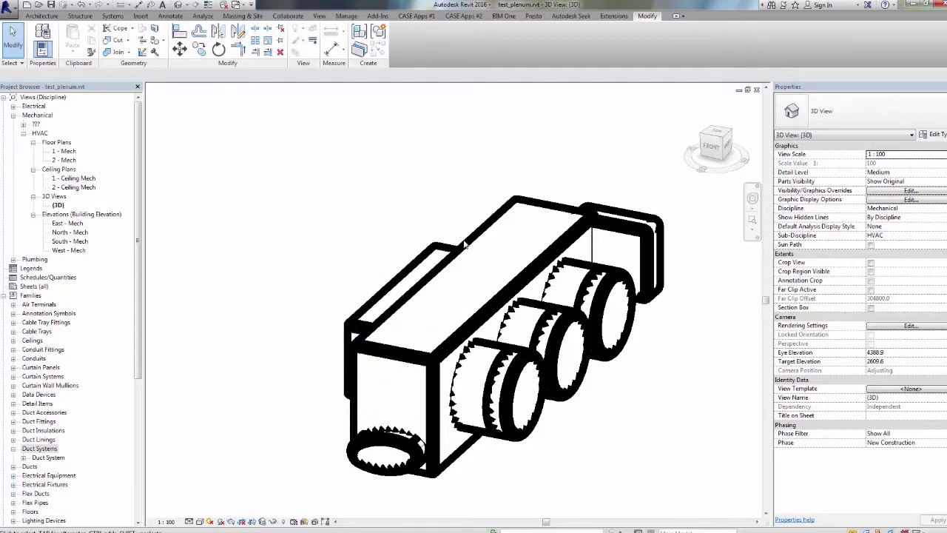
Compare the connector size of the fan coil's supply outlet with that of the plenum's inlet in the 3D view.
scroll(664, 247, "down", 5)
middle_click_drag(547, 256, 498, 241)
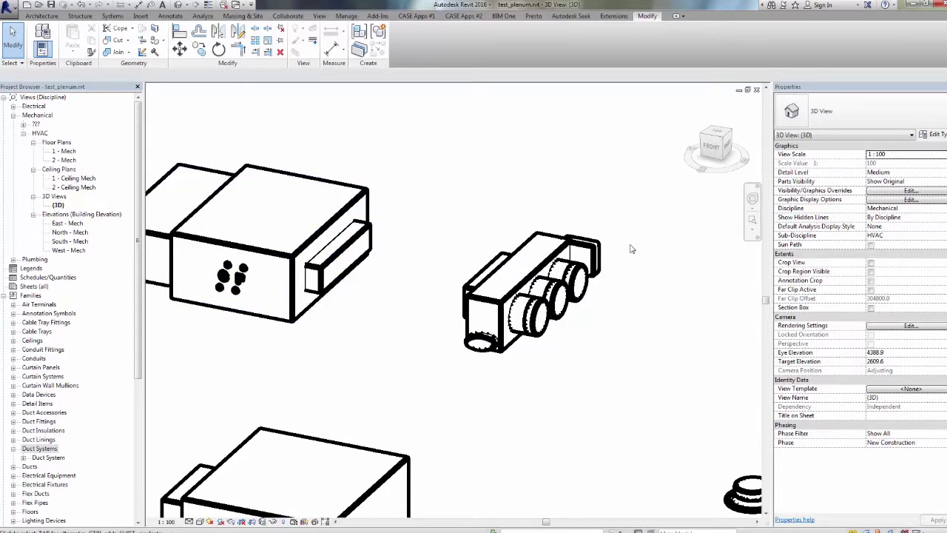
middle_click_drag(472, 236, 496, 234)
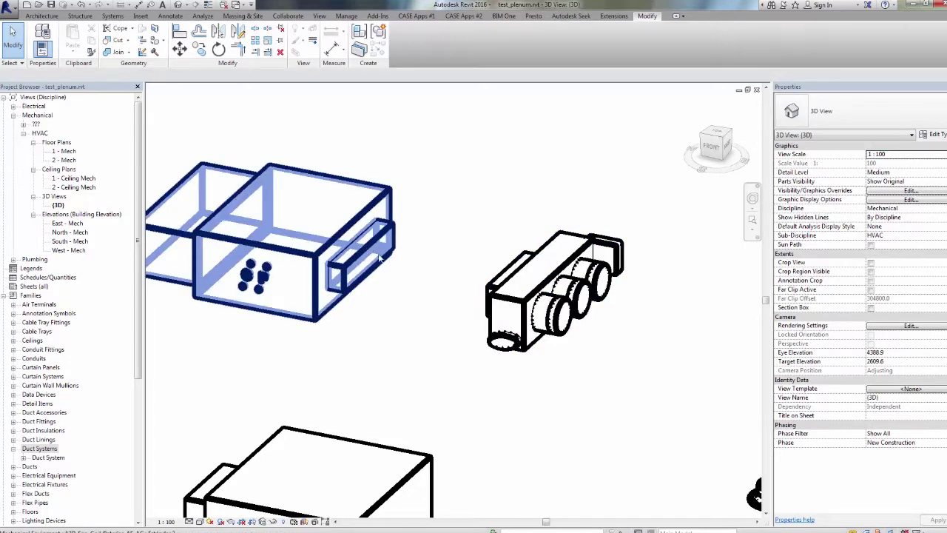
middle_click_drag(448, 322, 454, 327)
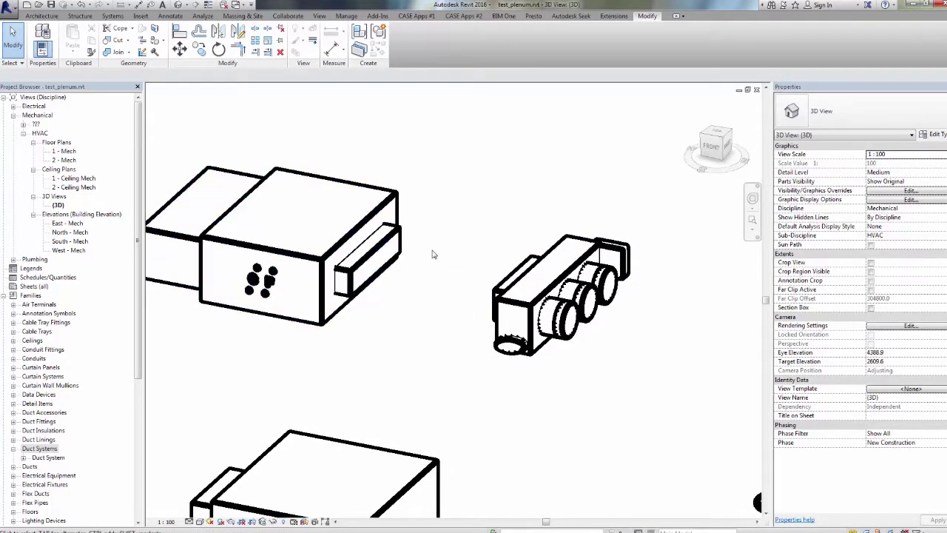
middle_click_drag(433, 275, 457, 280)
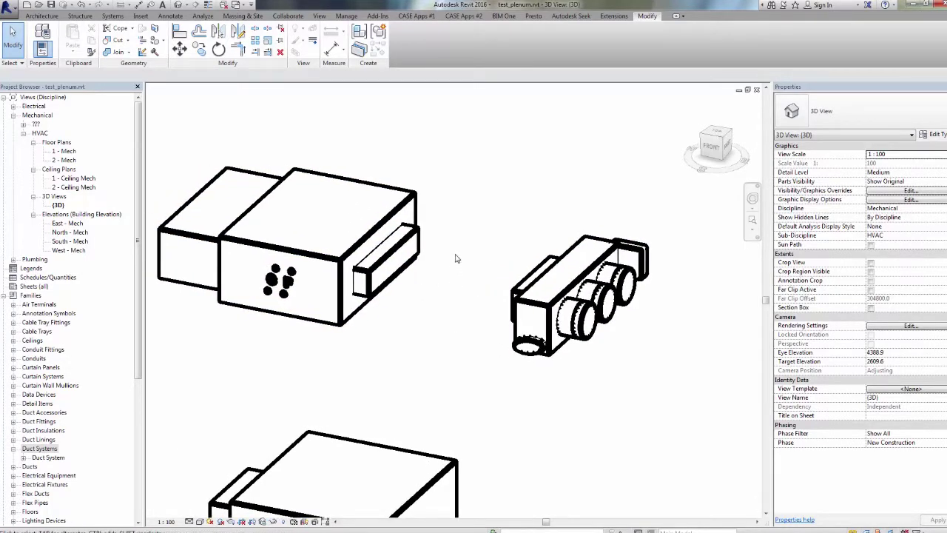
left_click(411, 195)
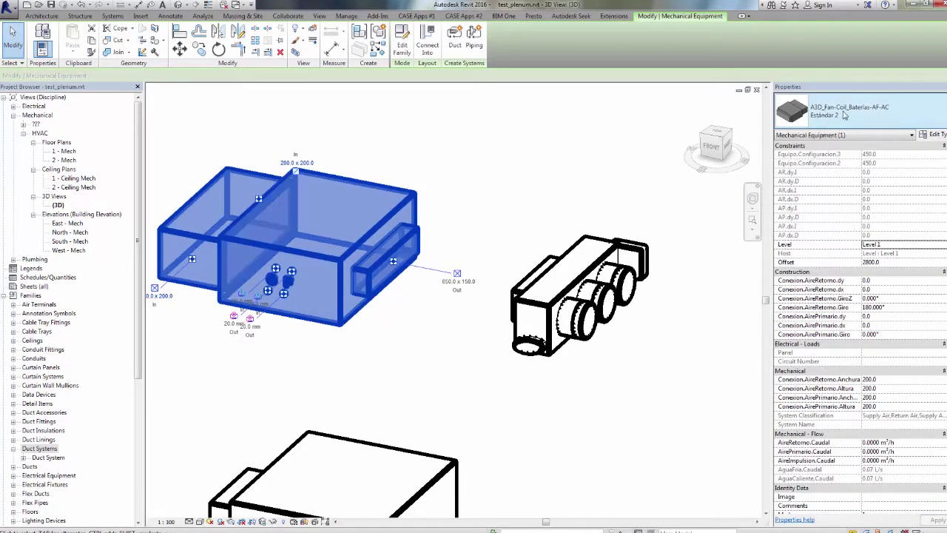
left_click(475, 229)
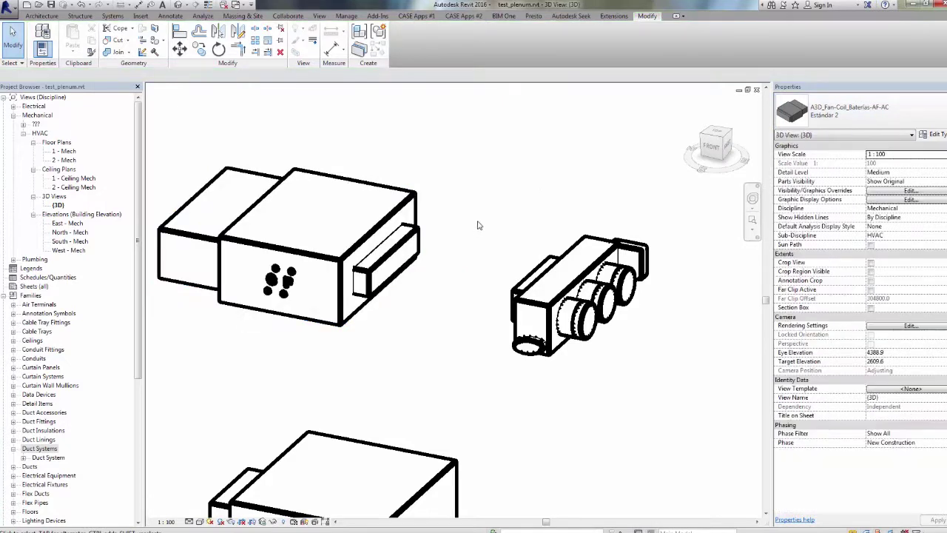
left_click(544, 279)
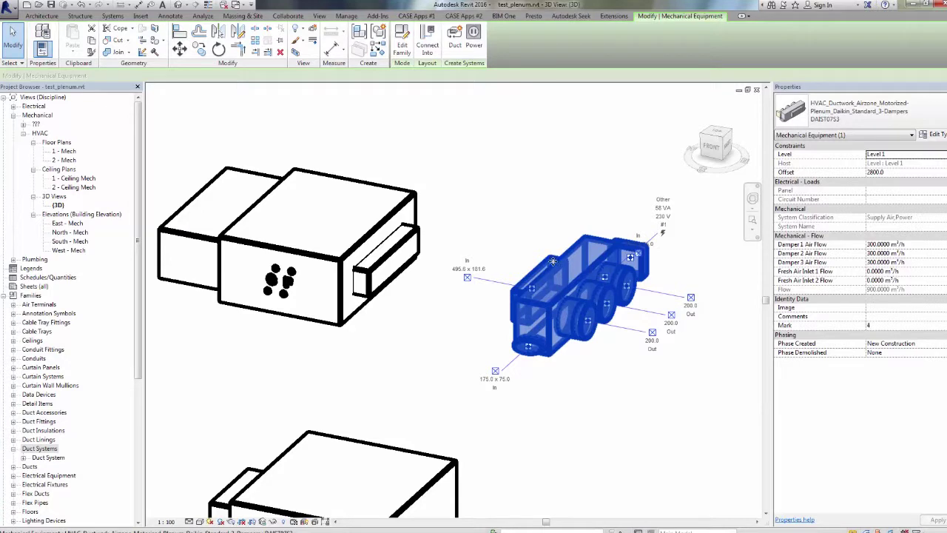
left_click(415, 239)
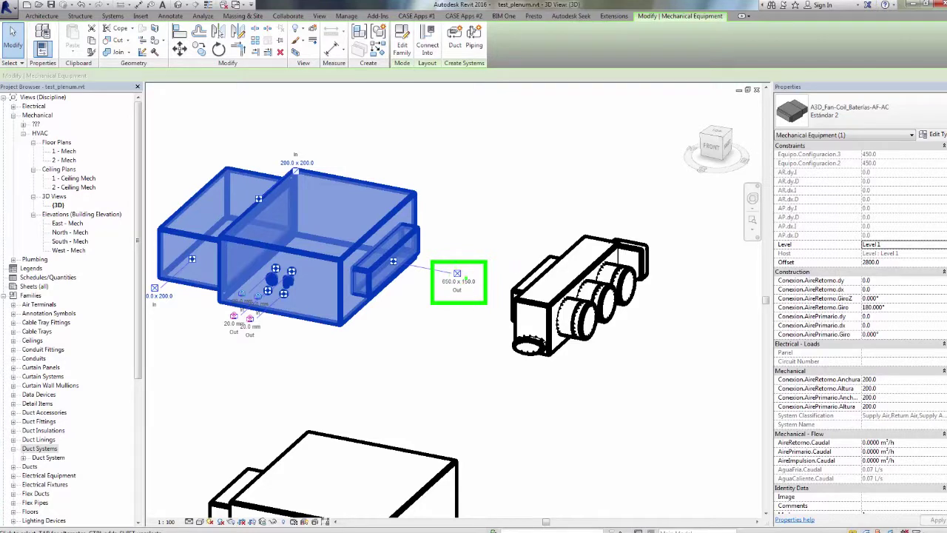
Duplicate the plenum's family type under the name DAIST07S3_FC1.
left_click(527, 285)
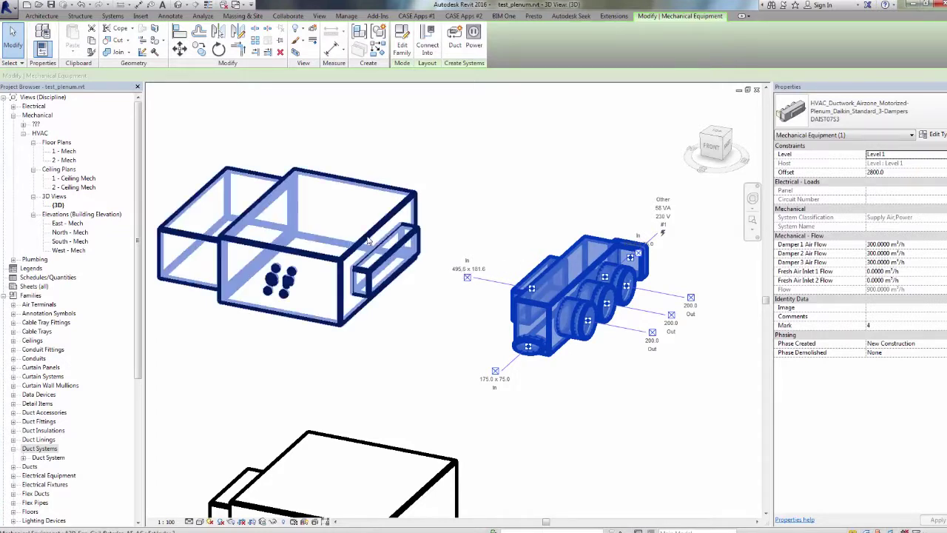
left_click(932, 135)
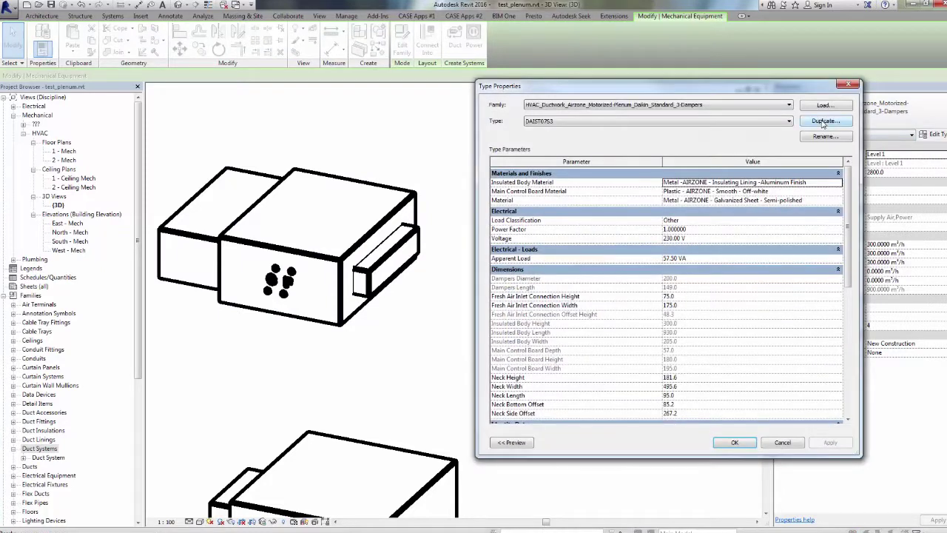
left_click(819, 123)
left_click(594, 211)
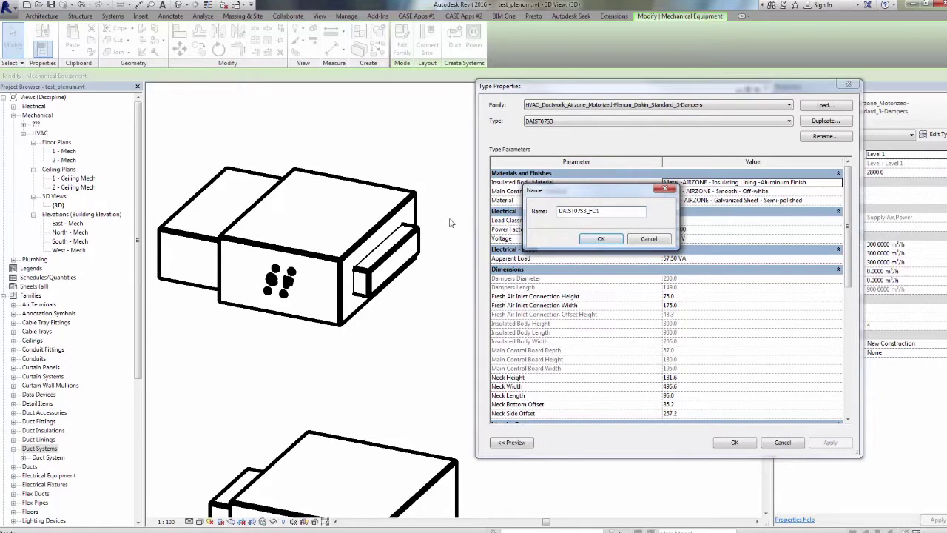
left_click(617, 239)
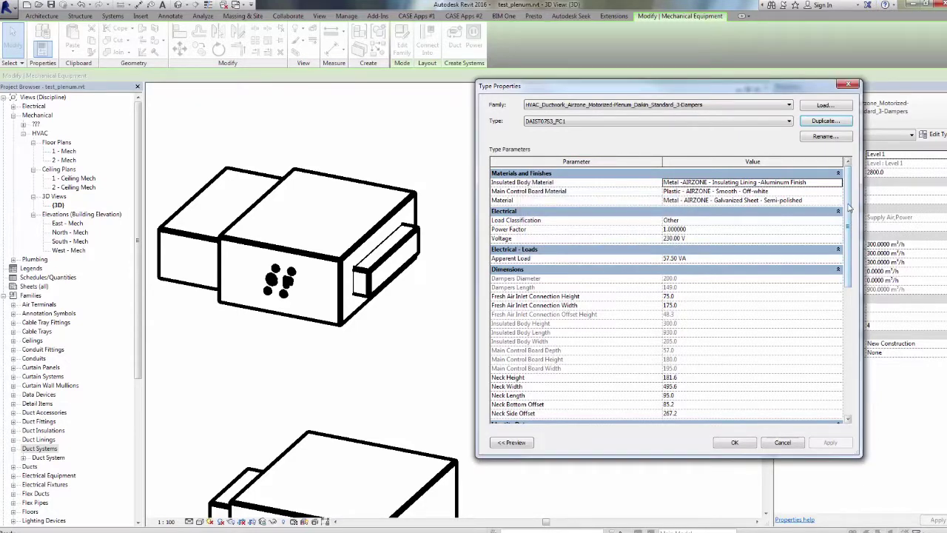
Set the duplicated plenum type's Neck Width to 650 and Neck Height to 150, and inspect the resized neck in 3D.
scroll(850, 210, "down", 3)
scroll(849, 214, "up", 1)
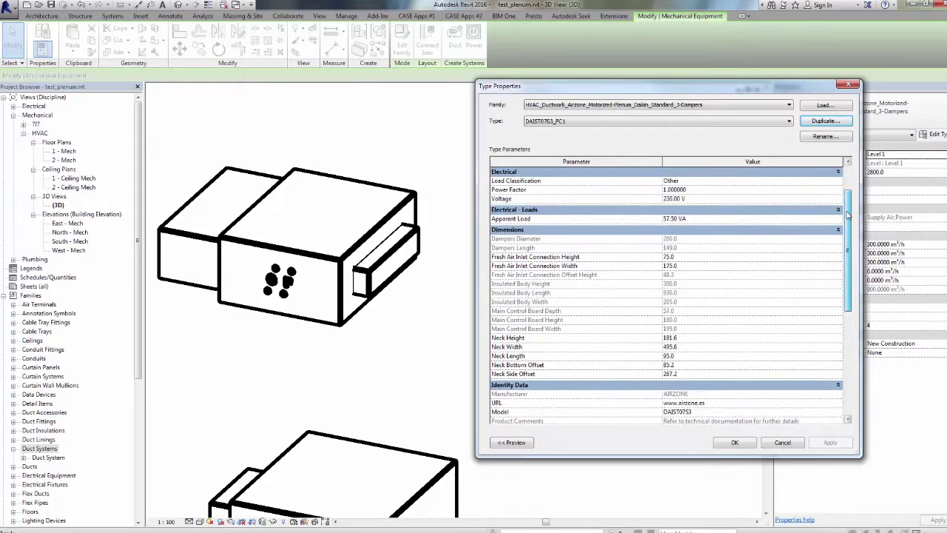
left_click_drag(849, 215, 848, 190)
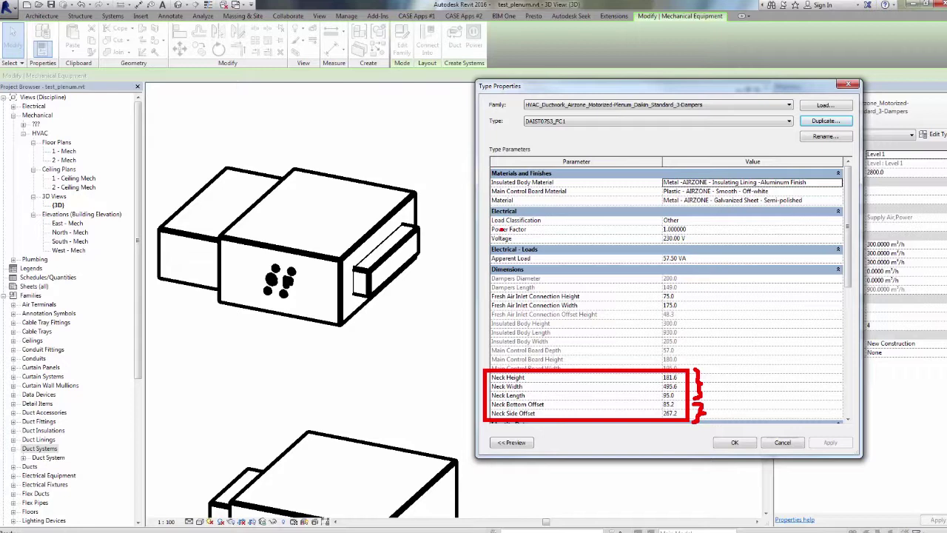
left_click_drag(481, 286, 692, 313)
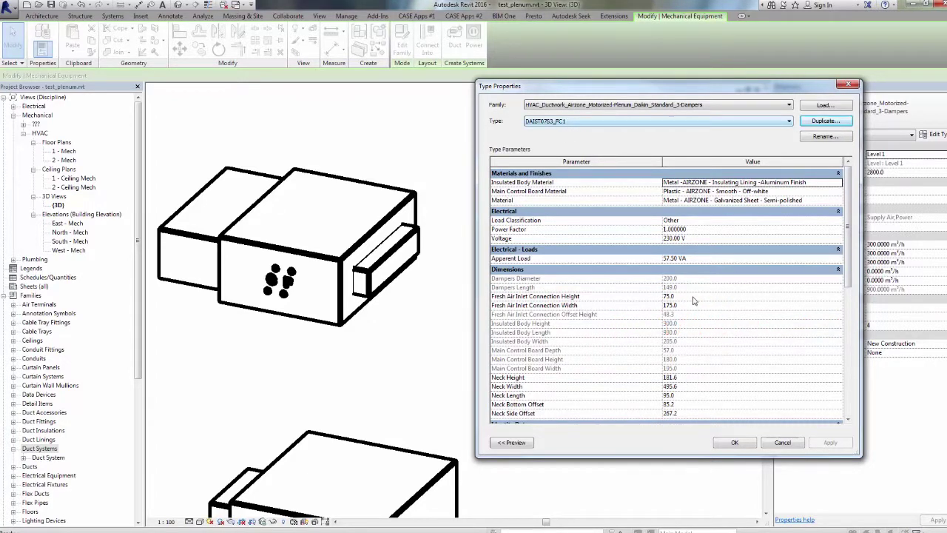
left_click(688, 386)
type("650")
left_click(688, 378)
type("150")
left_click(735, 442)
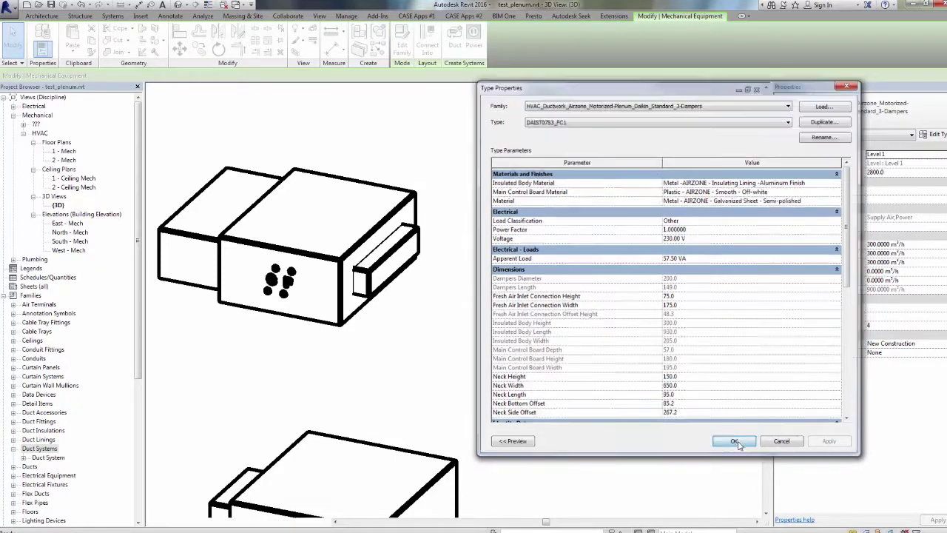
middle_click_drag(494, 383, 570, 370, "shift")
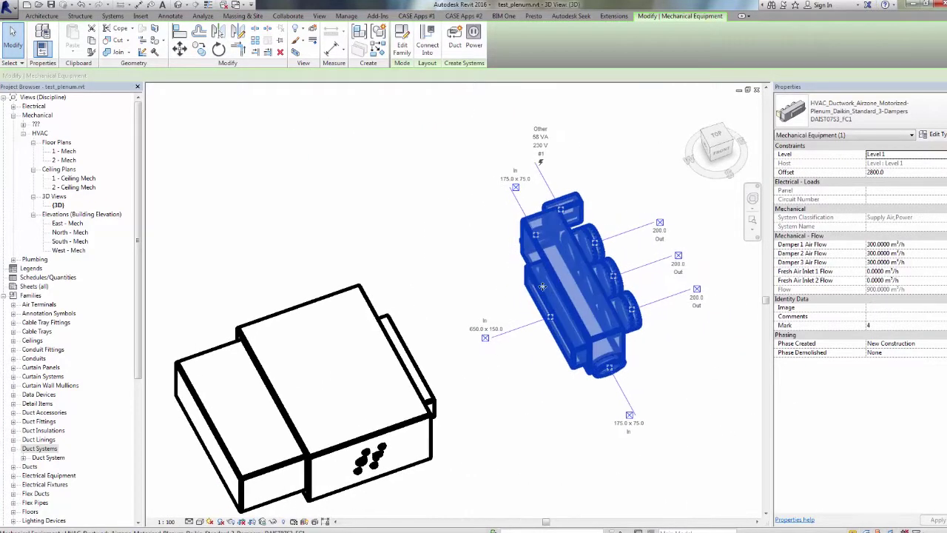
Inspect the selected plenum's neck in 3D and check its neck dimensions in the type properties.
middle_click_drag(553, 317, 537, 275, "shift")
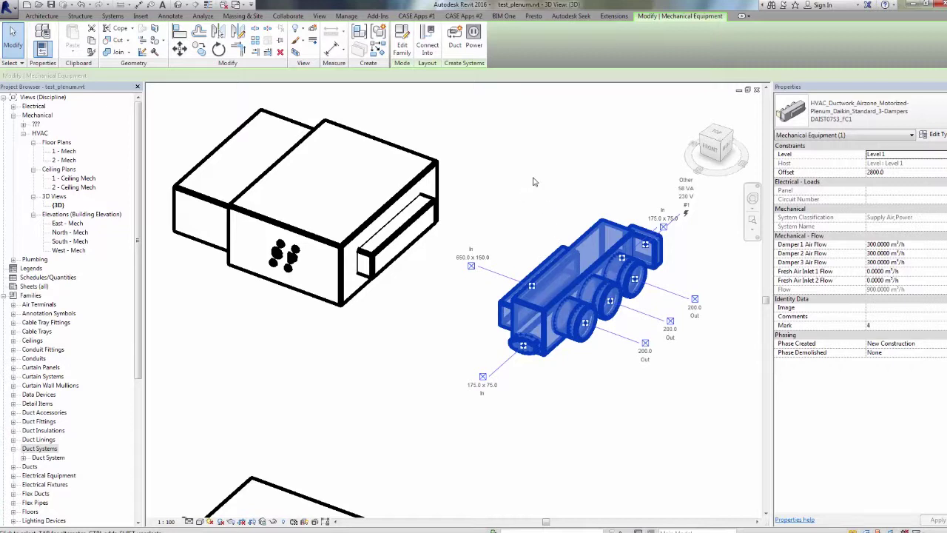
left_click(932, 134)
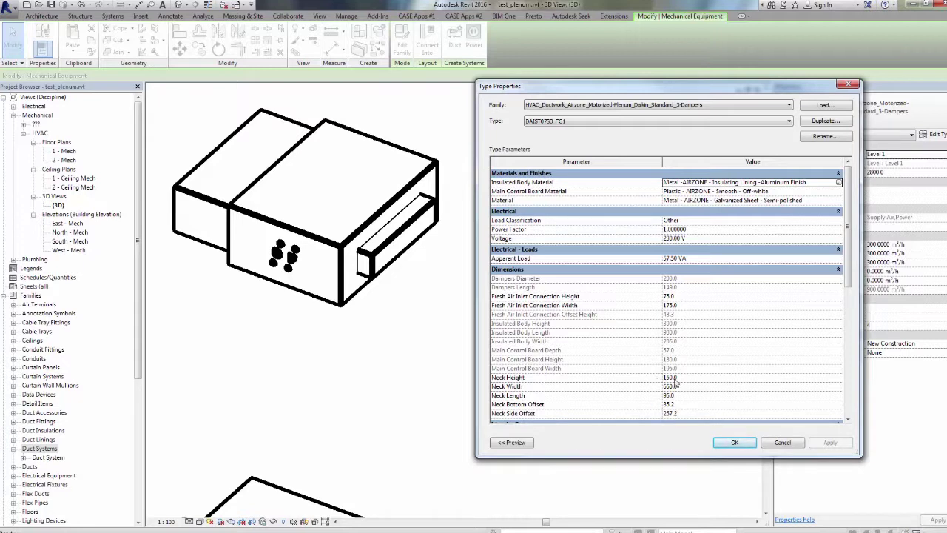
left_click(733, 442)
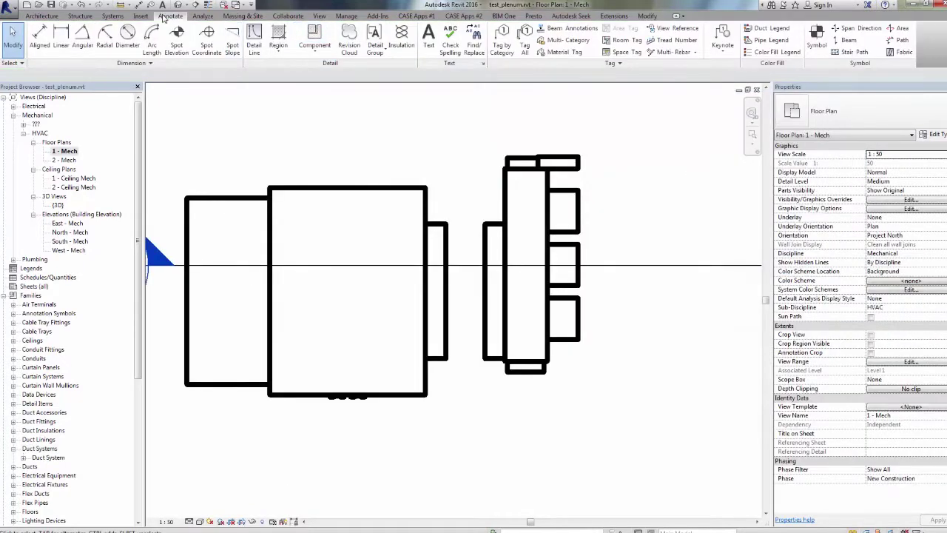
Draw two horizontal reference planes in the 1 - Mech floor plan, through the plenum neck's centre and through the middle damper's centre.
left_click(42, 15)
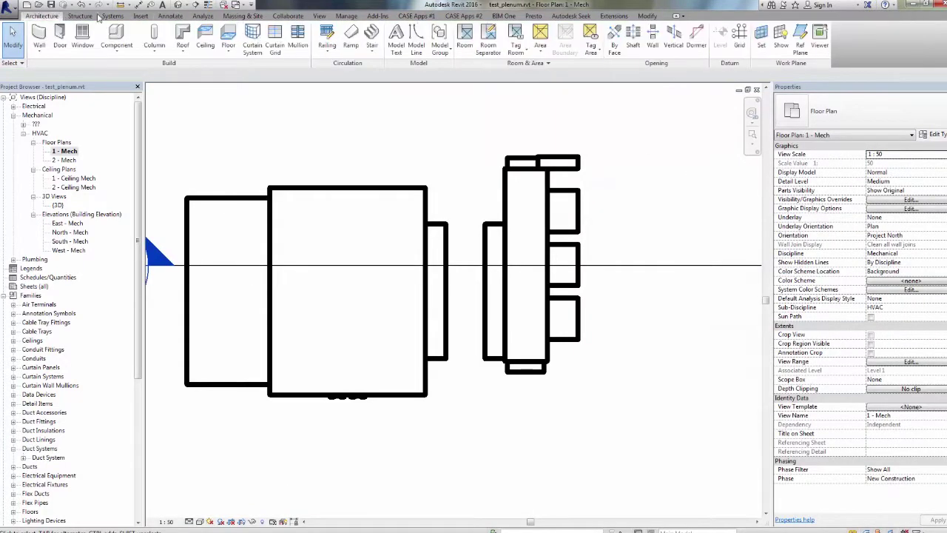
left_click(801, 50)
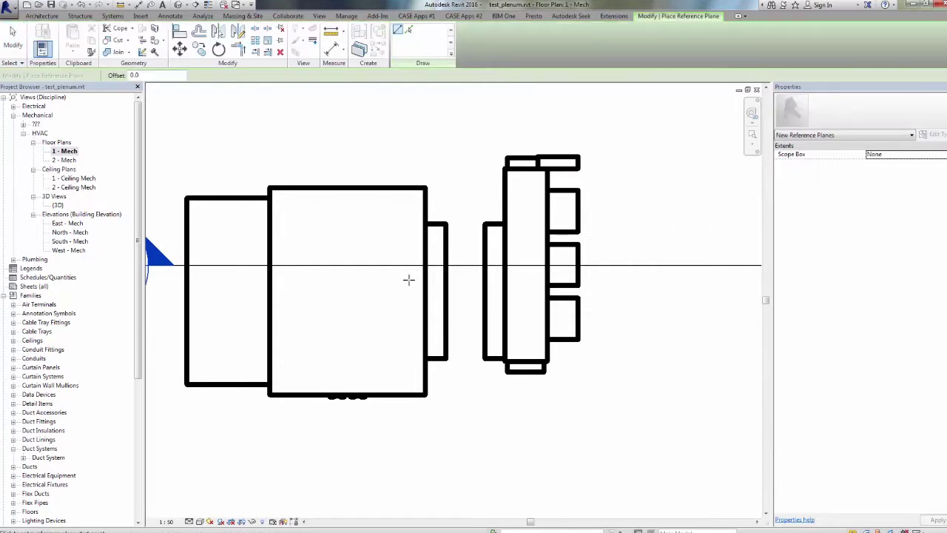
left_click(406, 291)
left_click(628, 291)
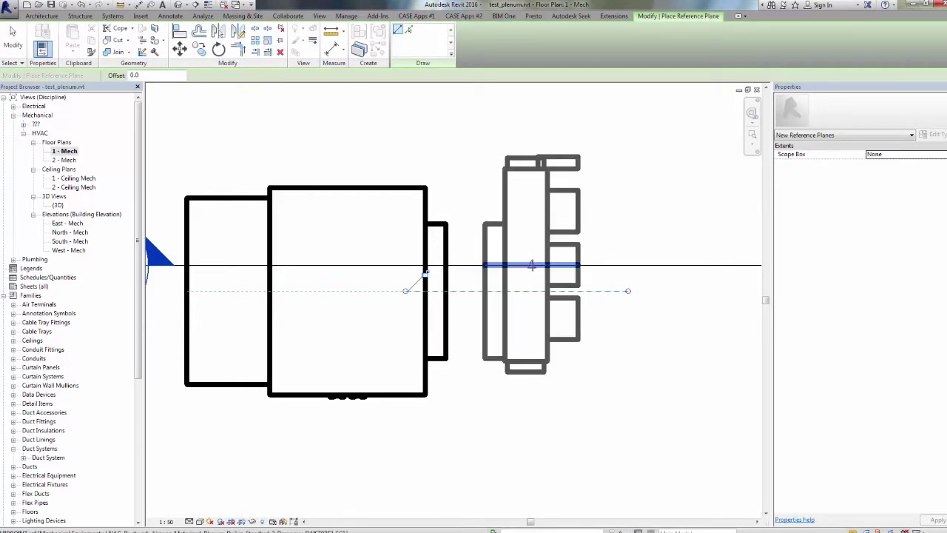
left_click(532, 265)
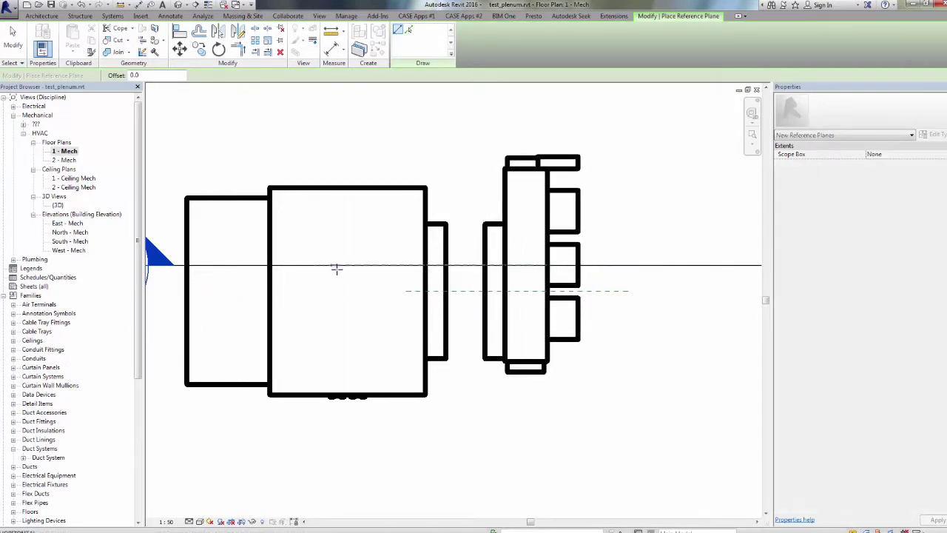
left_click(395, 265)
key("Escape")
key("Escape")
scroll(474, 271, "up", 1)
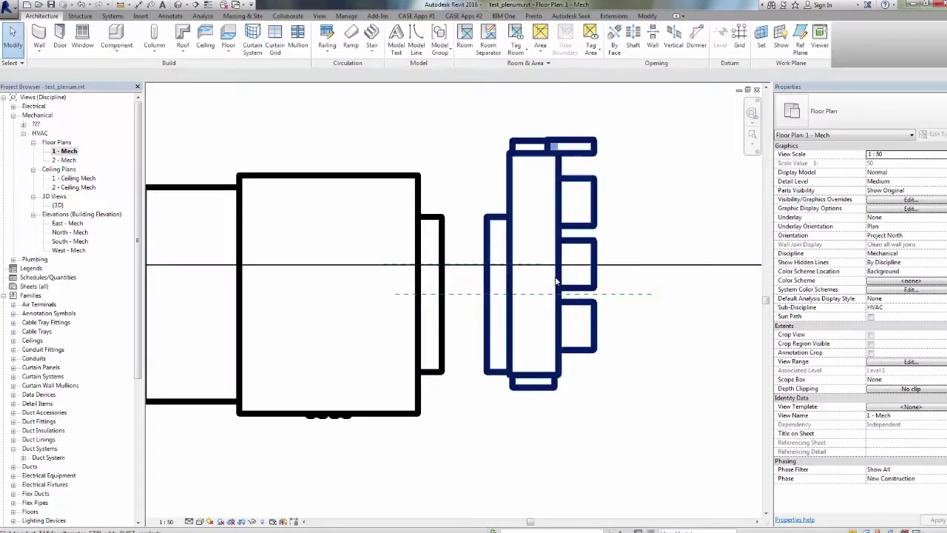
Move the section line off the upper reference plane to a place between the two reference planes.
left_click(660, 267)
left_click_drag(657, 266, 657, 280)
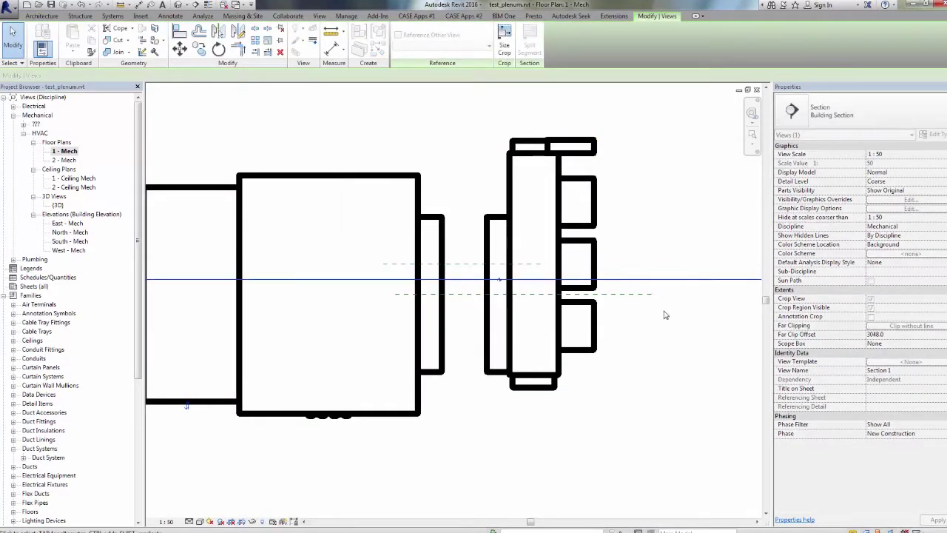
key("Escape")
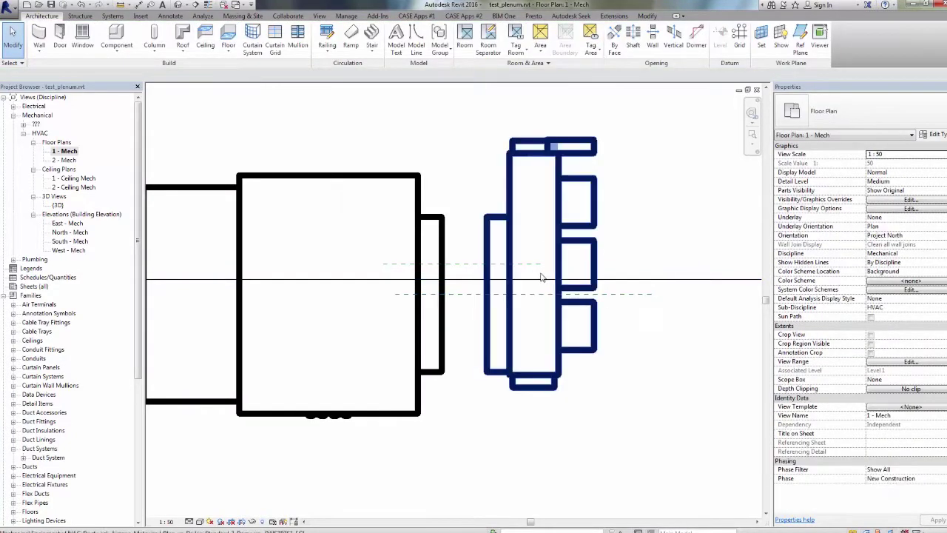
middle_click_drag(485, 269, 491, 264)
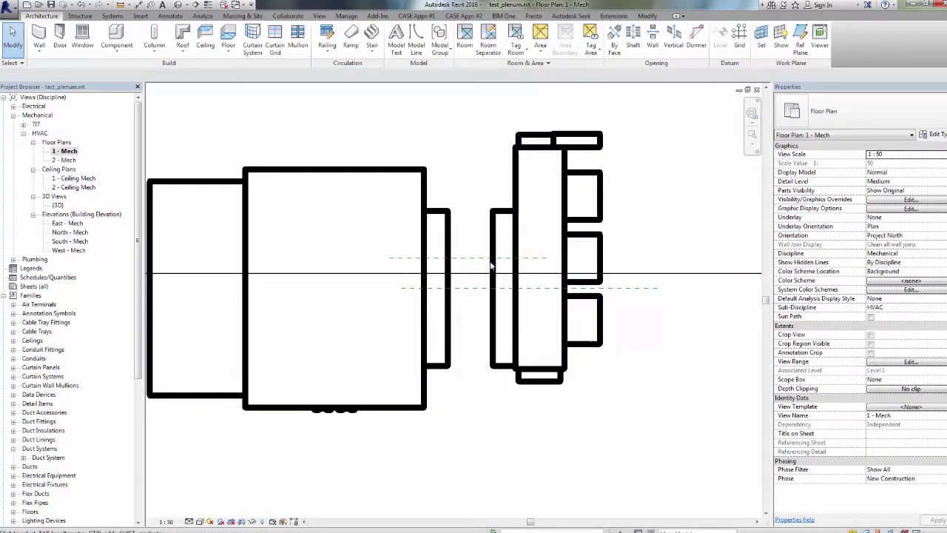
Dimension the distance between the two reference planes with an aligned dimension and check its exact value.
key("r")
key("p")
left_click(138, 5)
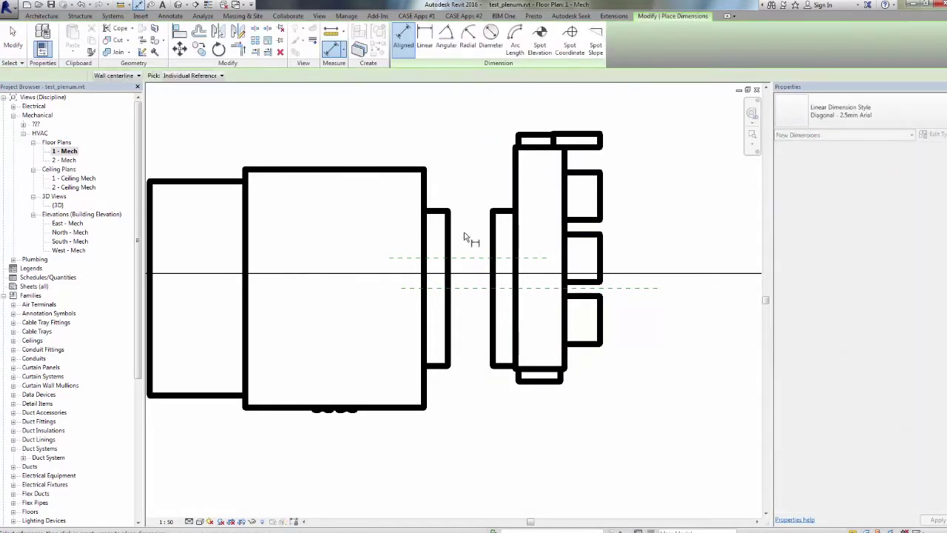
left_click(474, 259)
left_click(488, 288)
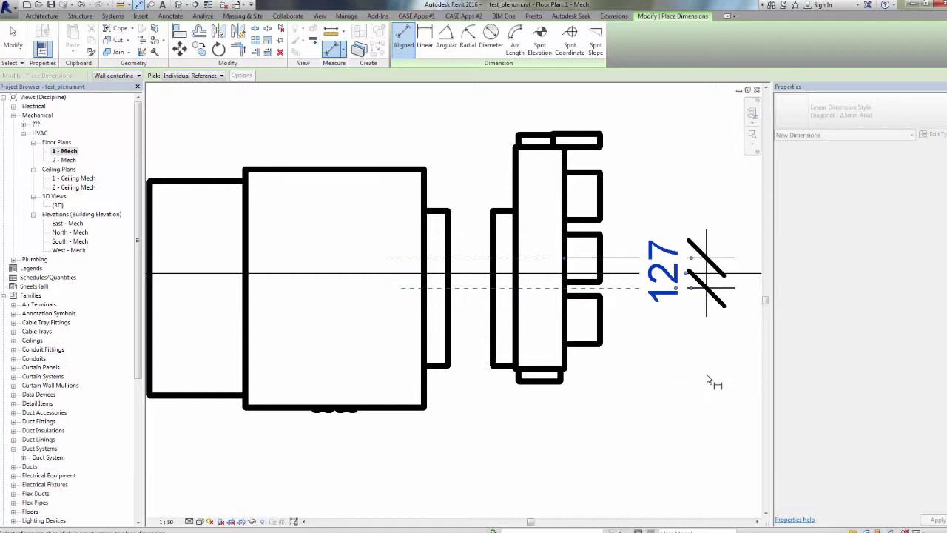
left_click(709, 373)
key("Escape")
key("Escape")
left_click(670, 259)
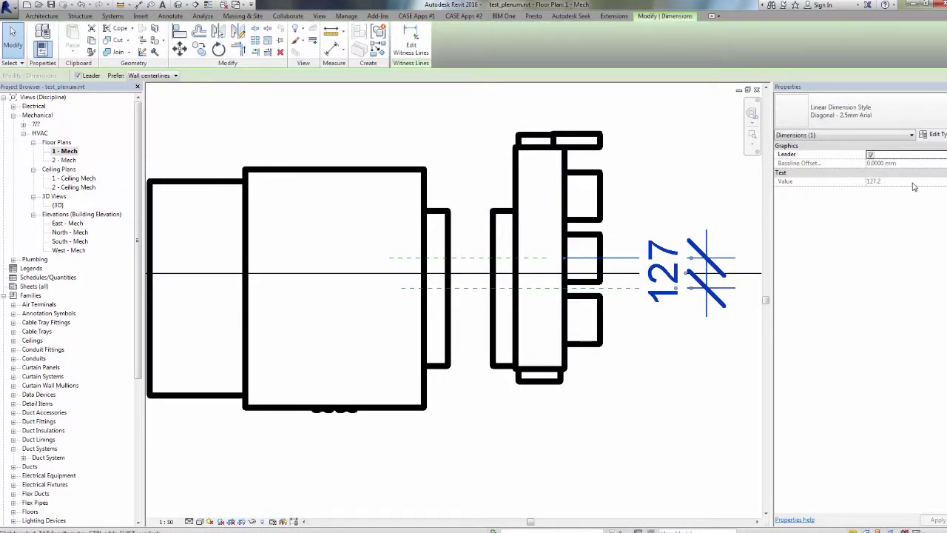
key("Escape")
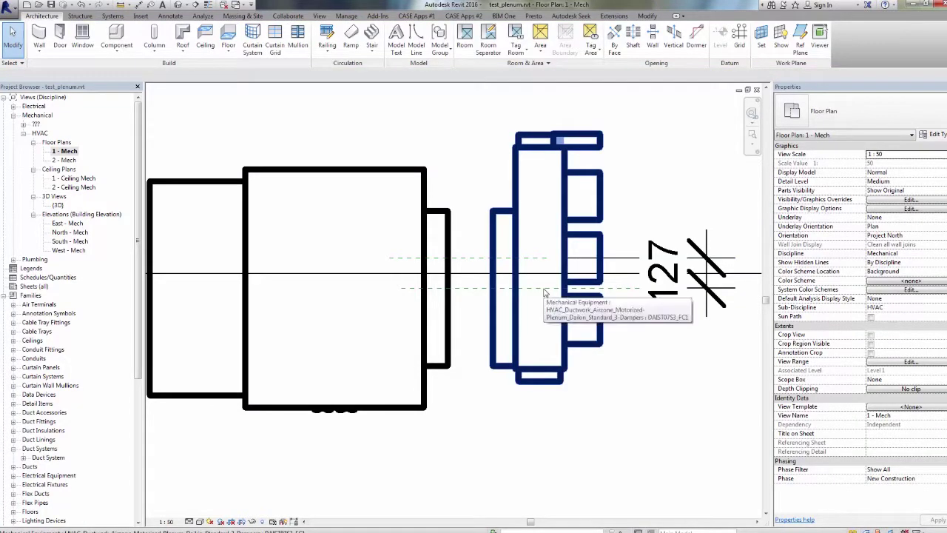
Open the plenum's type properties and use the calculator to subtract the 127.2 dimension from the 267.2 Neck Side Offset.
left_click(518, 176)
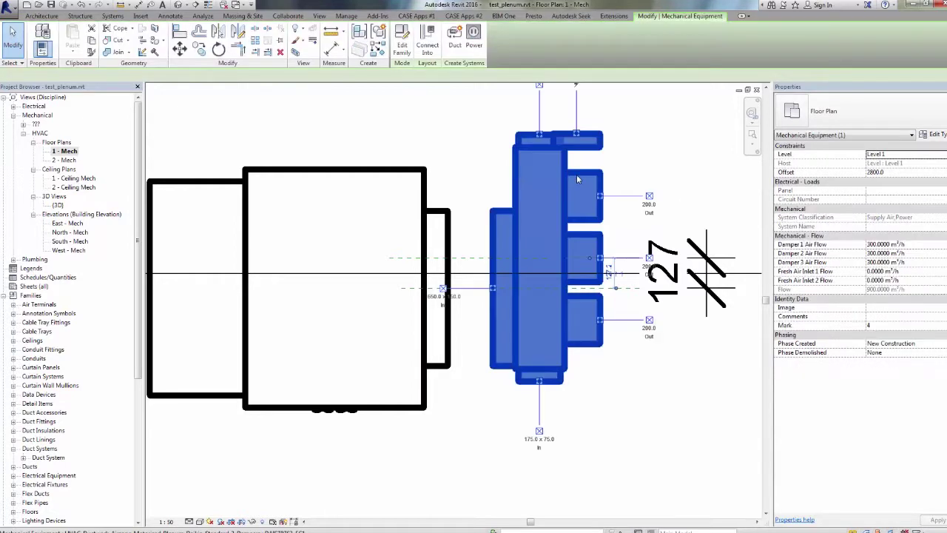
left_click(936, 135)
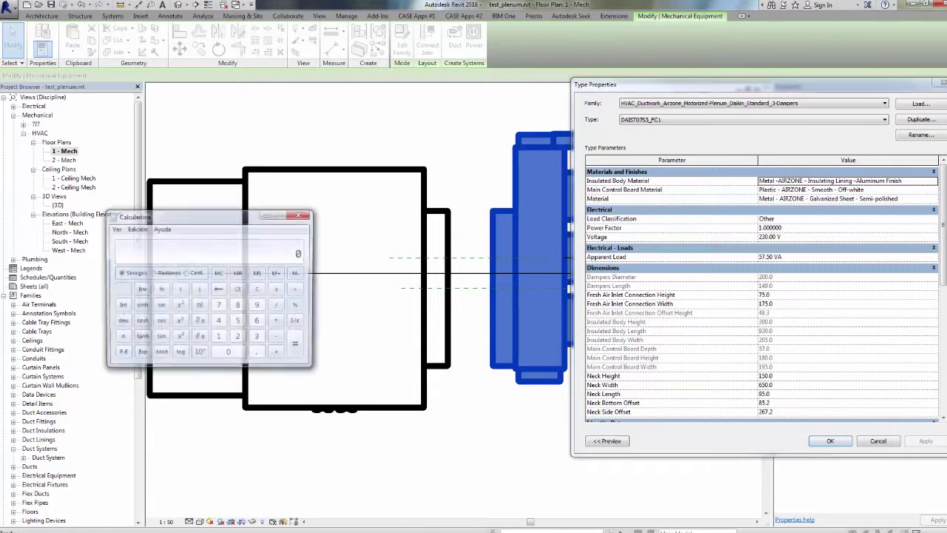
left_click_drag(221, 219, 214, 209)
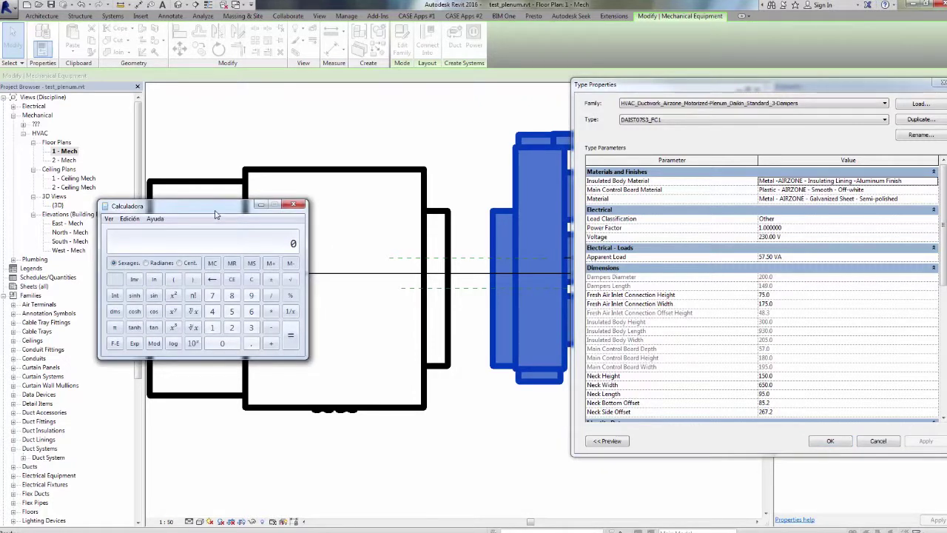
type("732")
key("BackSpace")
key("BackSpace")
type(",2127,2")
key("Return")
Set the plenum type's Neck Side Offset to 140 and apply the type change.
left_click(791, 413)
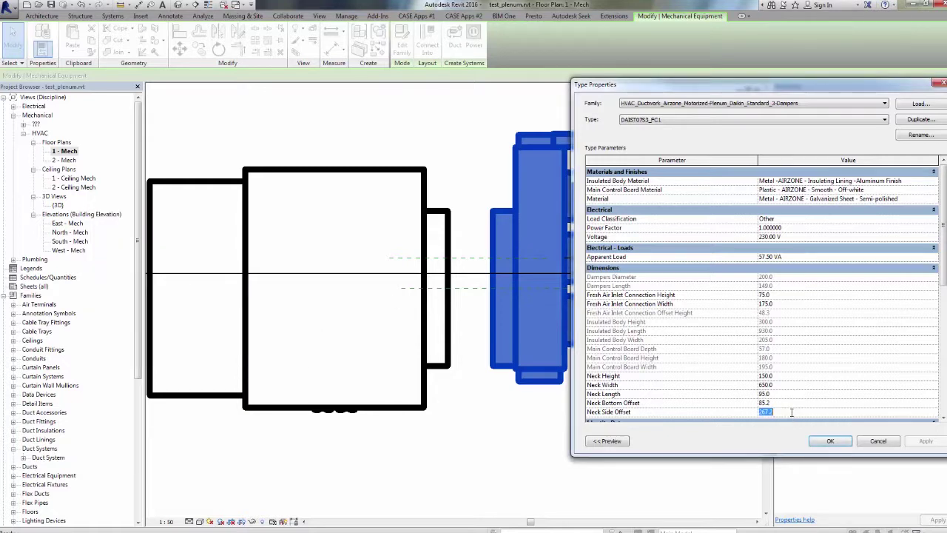
type("140")
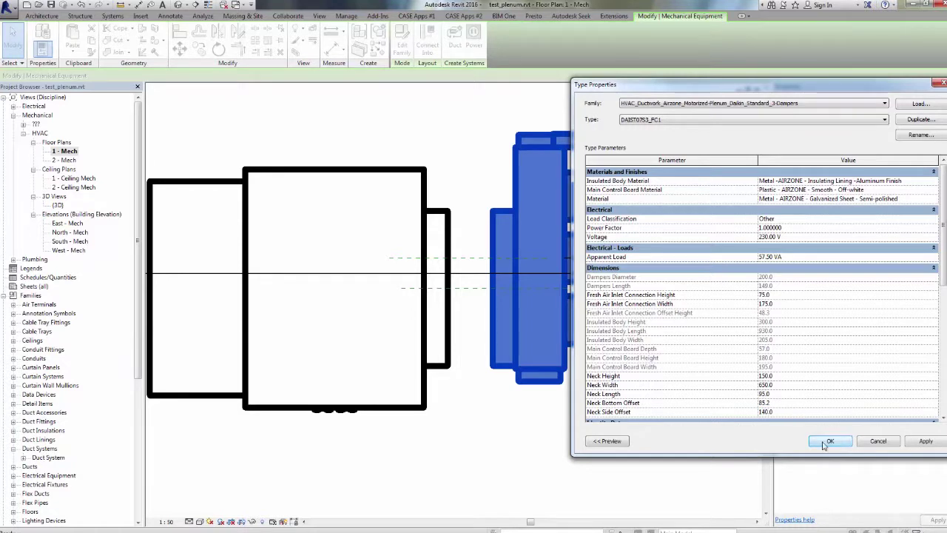
left_click(831, 441)
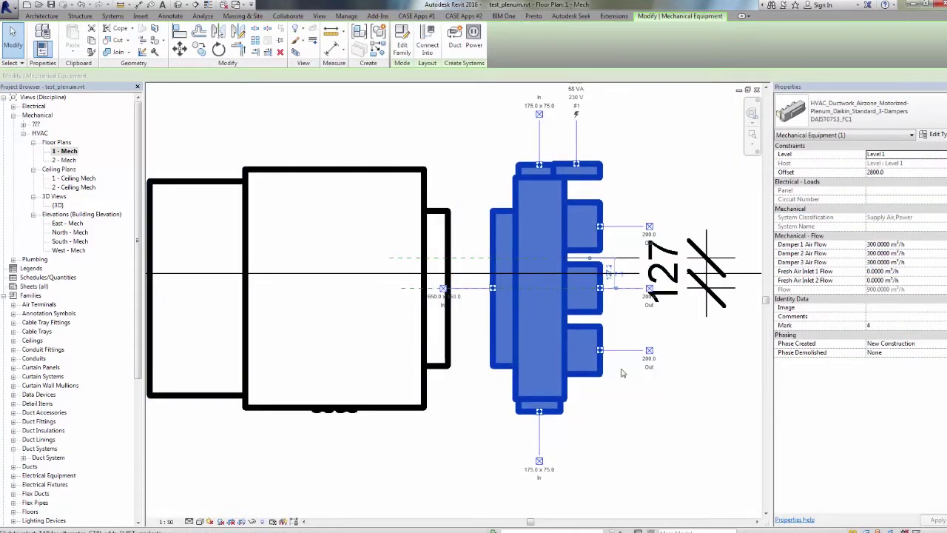
Delete the two reference planes together with the dimension between them.
left_click(631, 419)
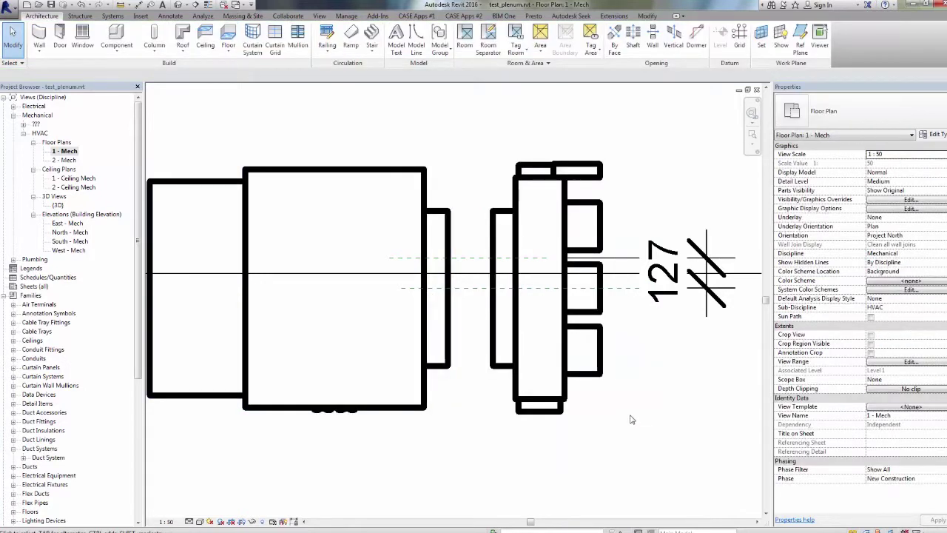
left_click(478, 288)
key("Delete")
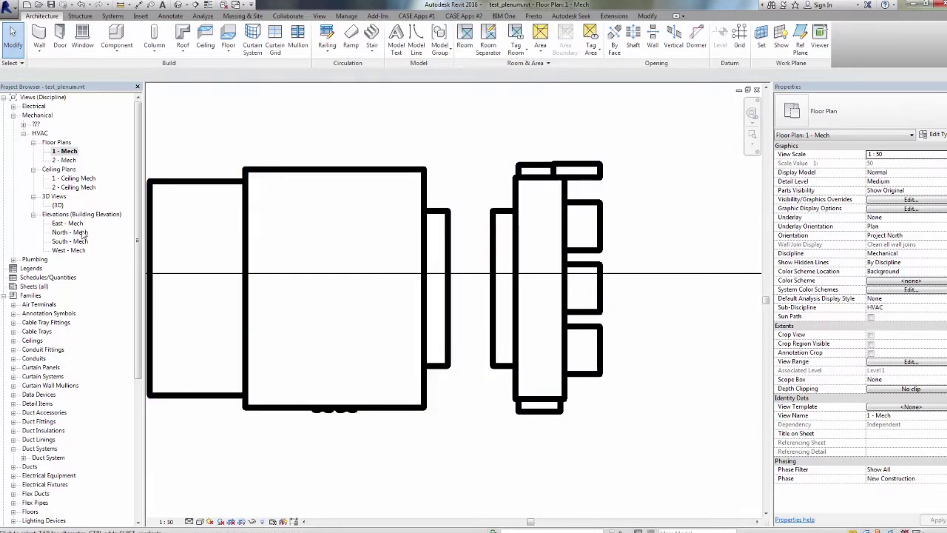
Move the section line down across the lower part of both necks and examine their vertical alignment in its section view.
left_click(485, 275)
left_click_drag(481, 272, 474, 349)
right_click(475, 349)
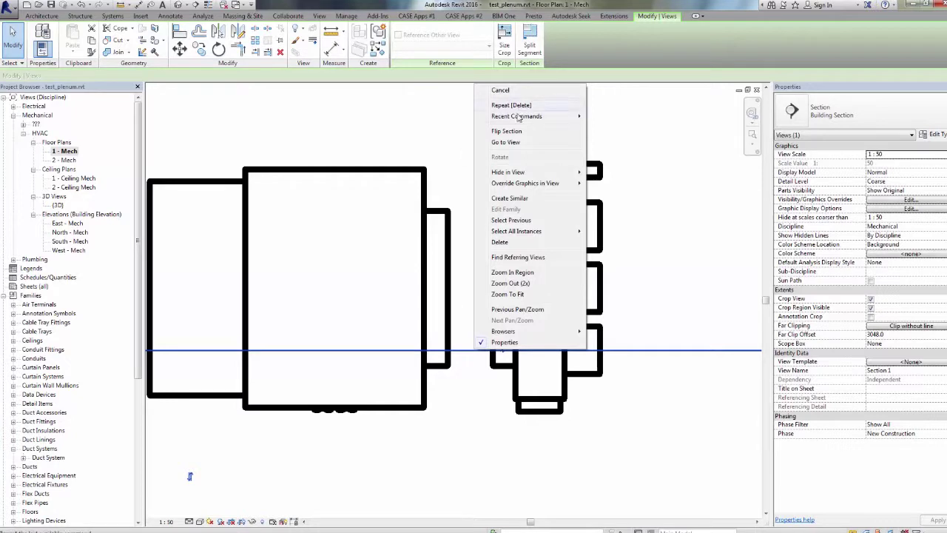
left_click(518, 142)
scroll(470, 247, "up", 4)
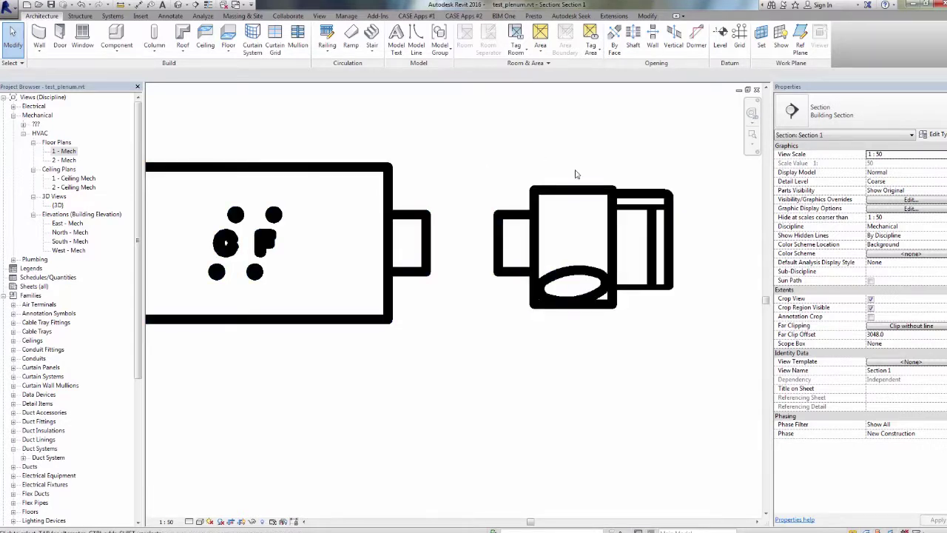
Return to the 1 - Mech floor plan and delete the section with its Section 1 view.
double_click(74, 154)
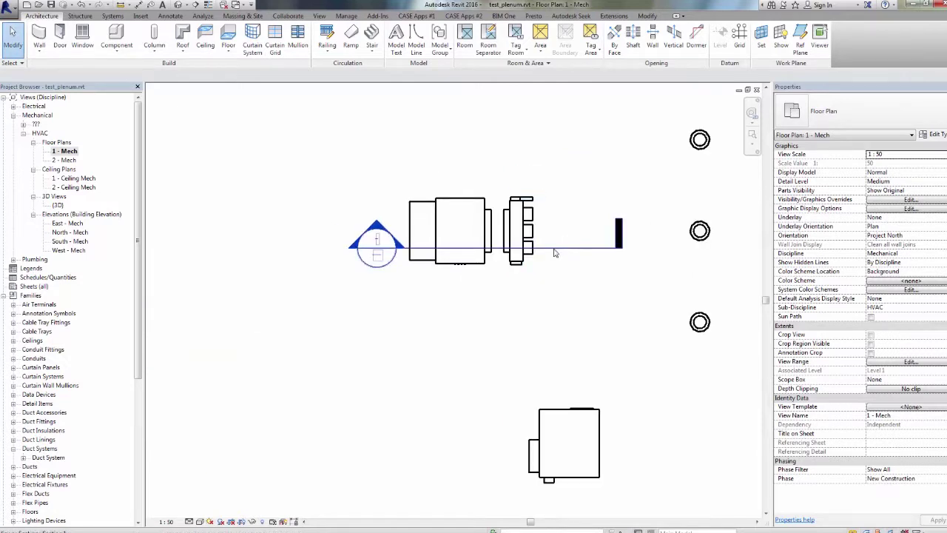
left_click(562, 249)
key("Delete")
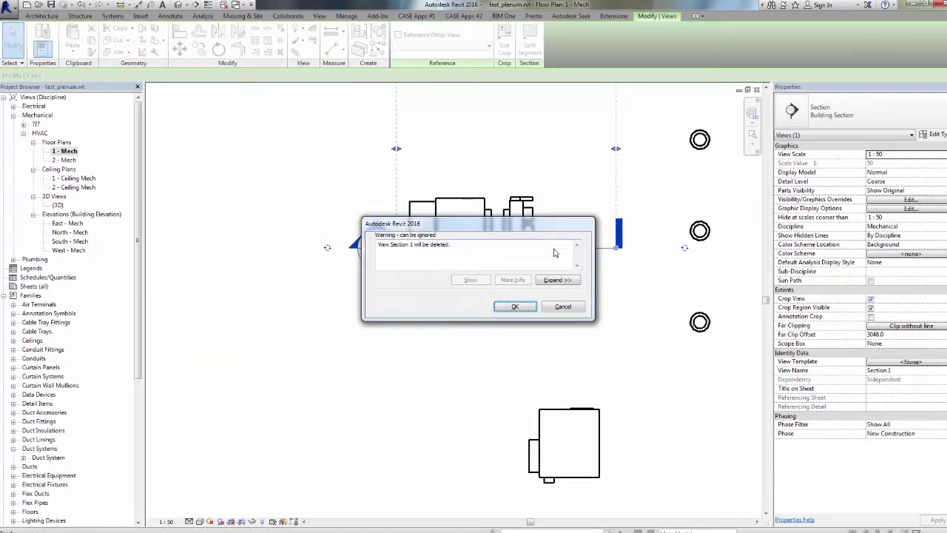
left_click(518, 307)
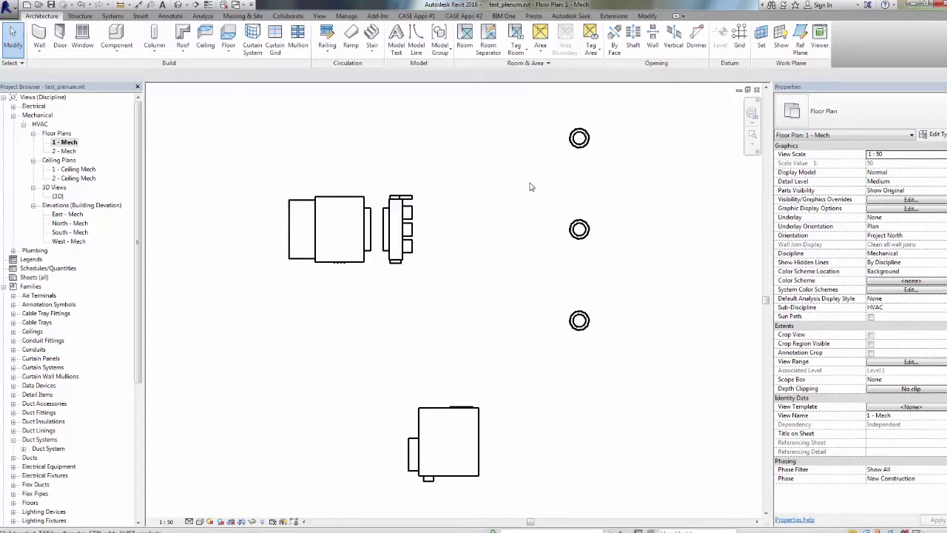
Create a Supply Air duct system named Zone 1 for the uppermost circular diffuser.
left_click(581, 321)
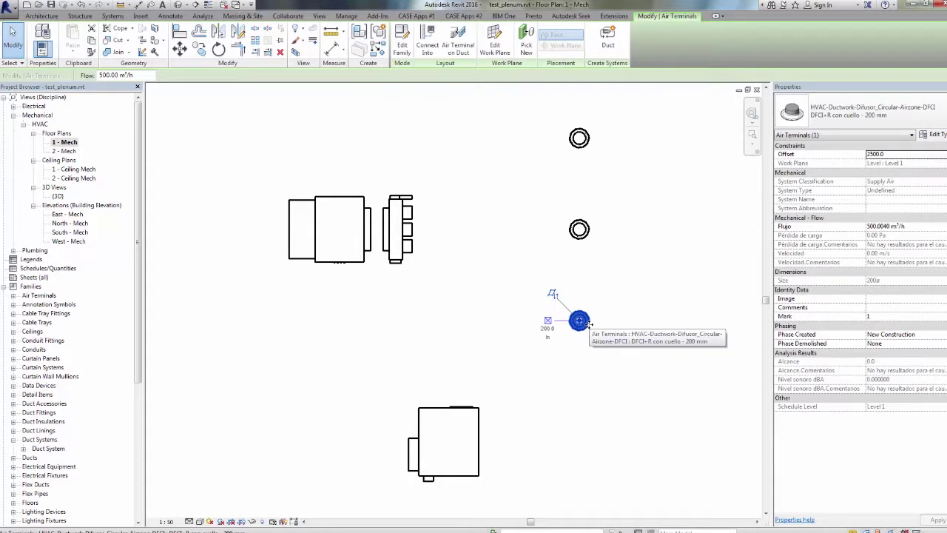
left_click(577, 145)
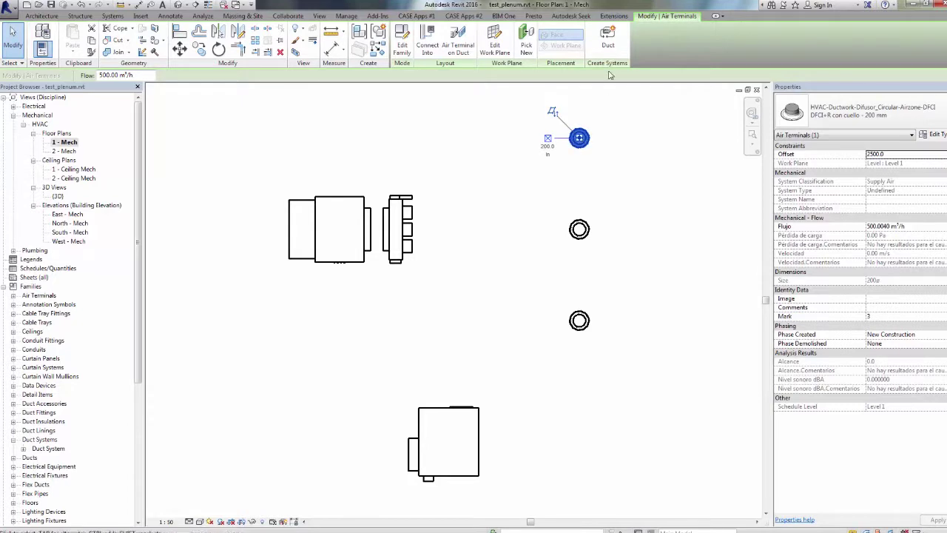
left_click(607, 37)
key("shift+Tab")
key("Tab")
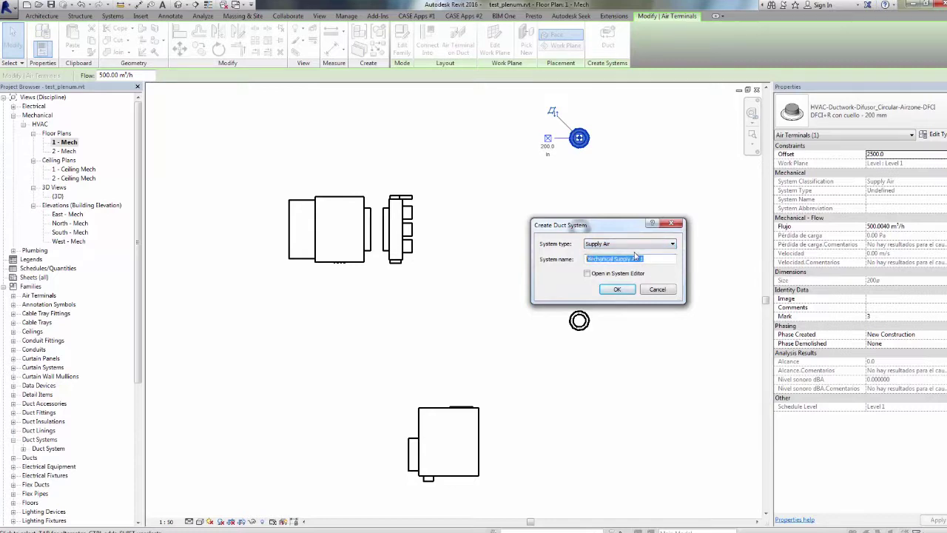
type("Zo")
left_click(616, 289)
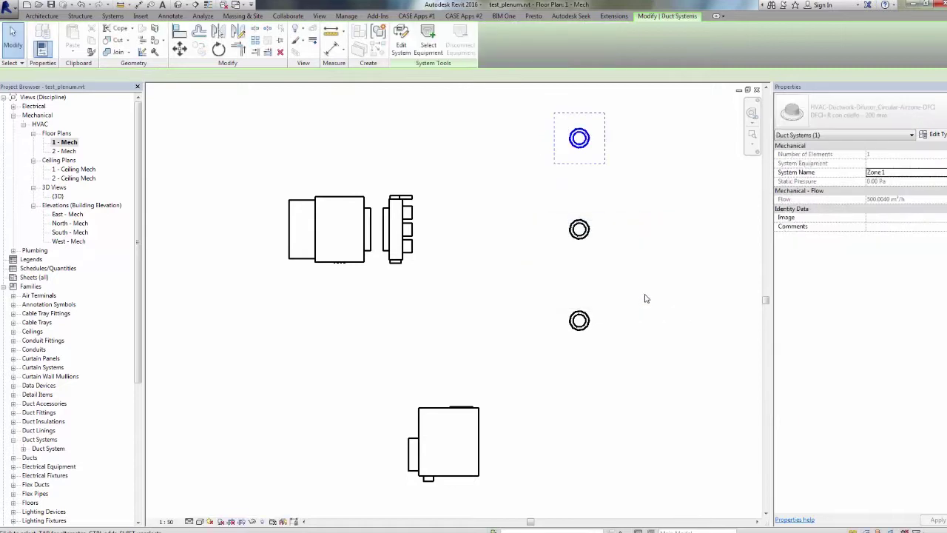
Create a Supply Air duct system named Zone 2 for the middle circular diffuser.
left_click(580, 230)
left_click(607, 44)
double_click(626, 258)
type("Zone")
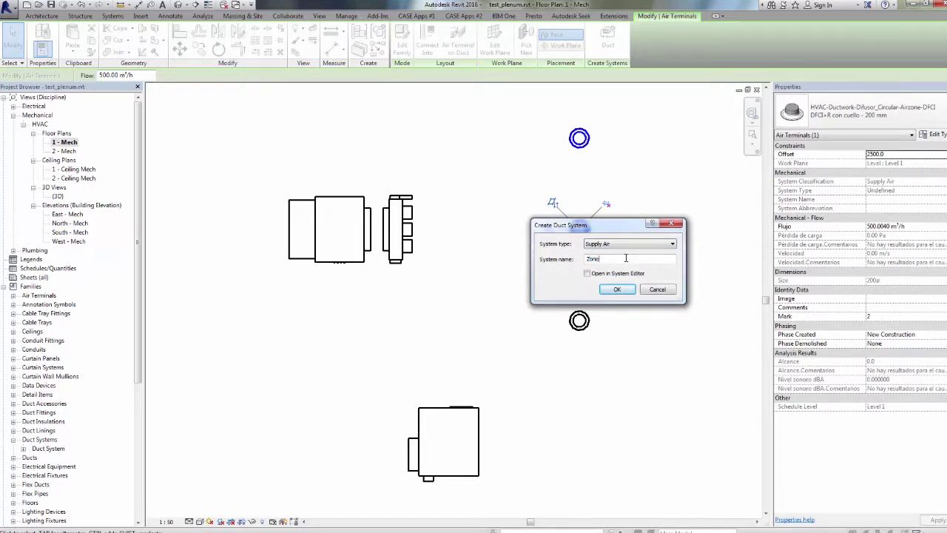
type(" 2")
left_click(632, 291)
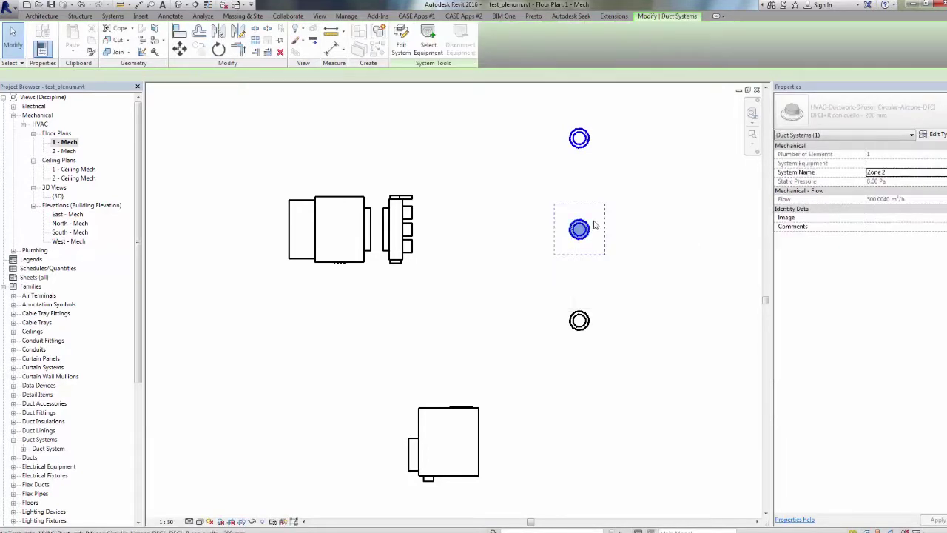
Create a Supply Air duct system named Zone 3 for the lowermost circular diffuser.
left_click(589, 320)
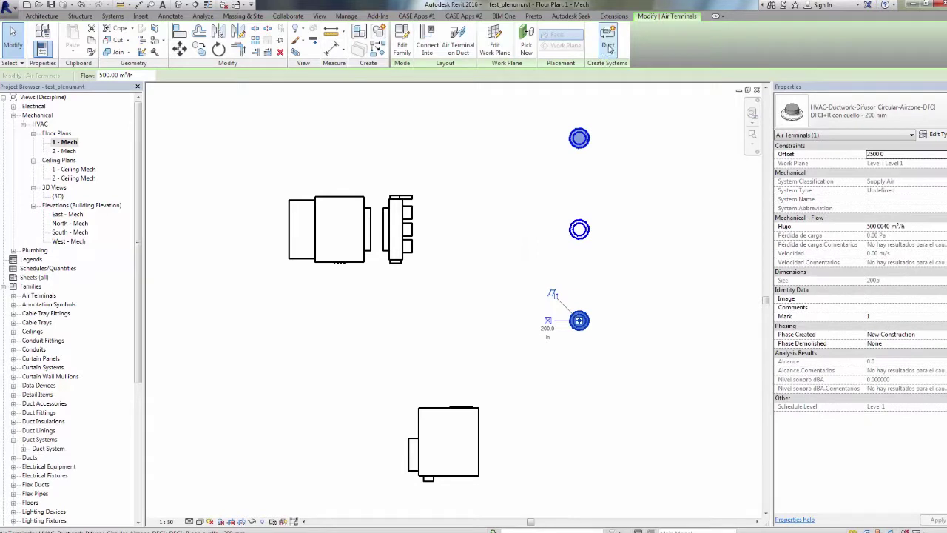
left_click(608, 46)
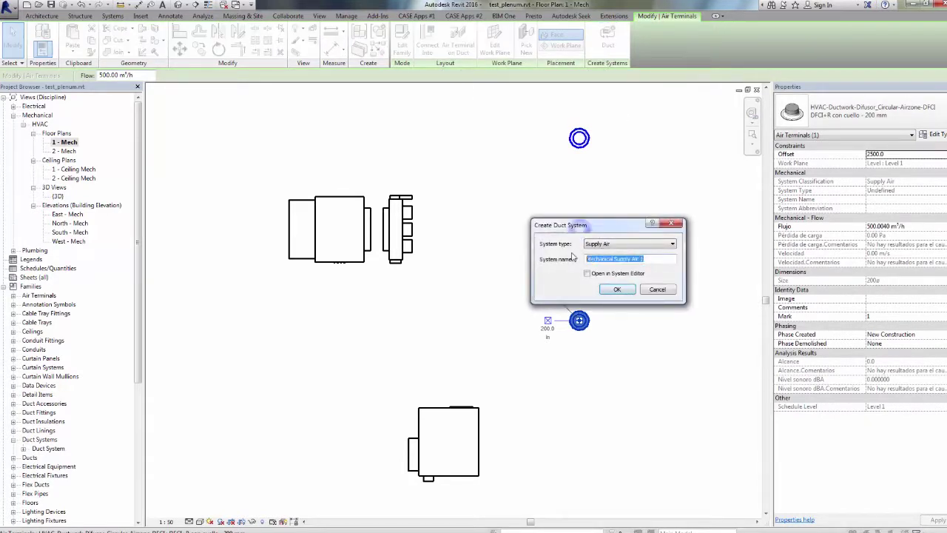
type("Zone 3")
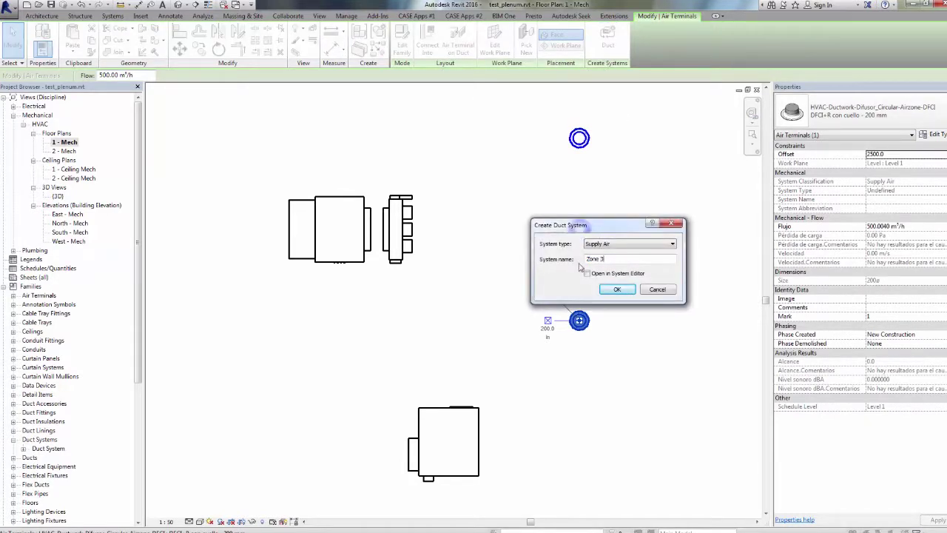
left_click(617, 290)
left_click(620, 274)
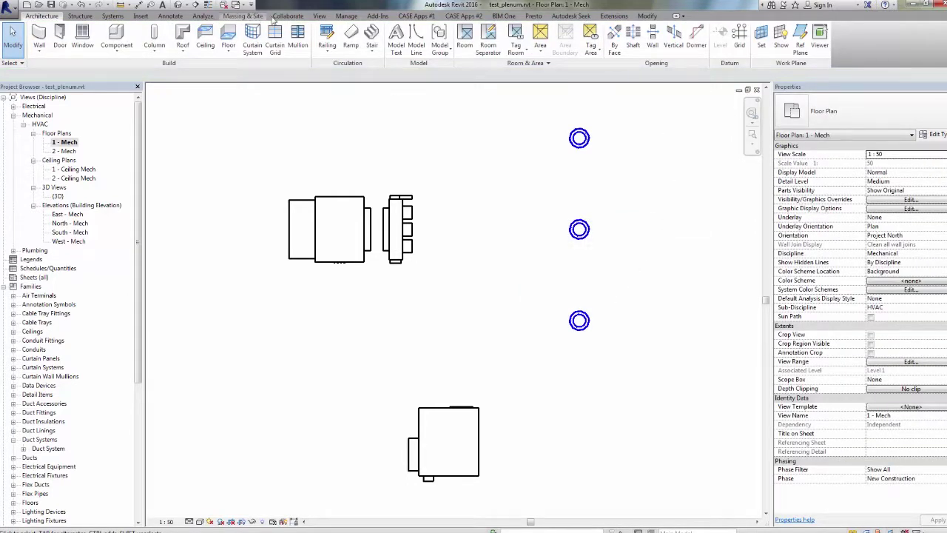
Display the System Browser alongside the floor plan, keeping the fan coil, plenum and all three diffusers in view.
left_click(319, 15)
left_click(870, 51)
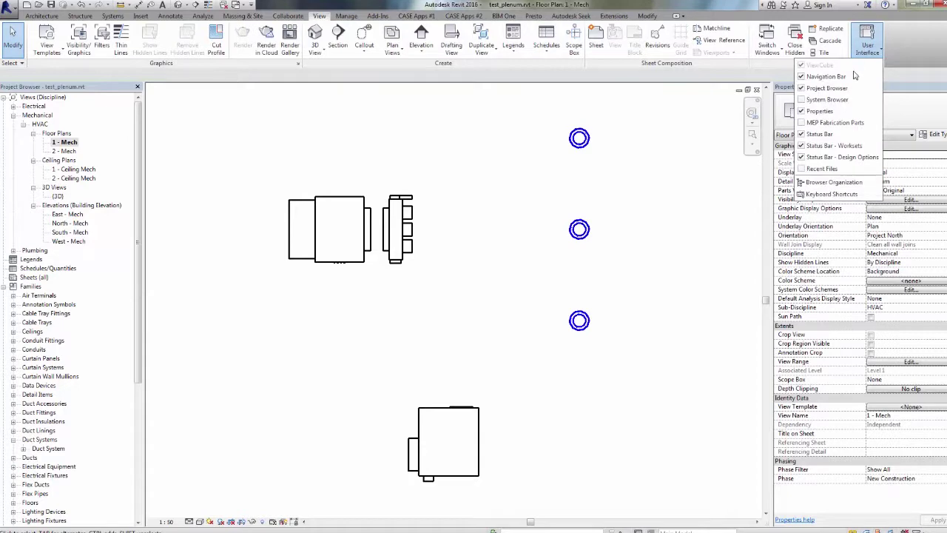
left_click(827, 99)
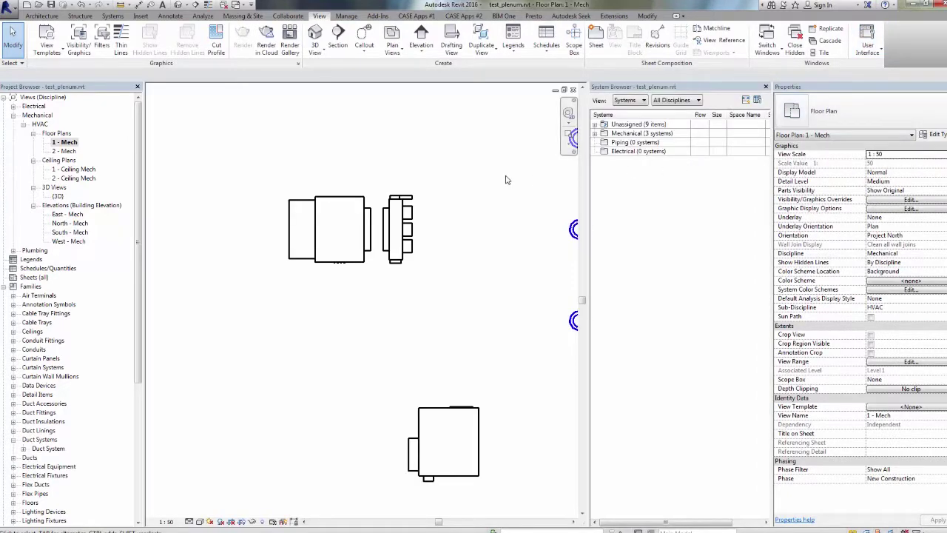
scroll(506, 180, "down", 1)
middle_click_drag(481, 190, 387, 209)
scroll(408, 201, "up", 2)
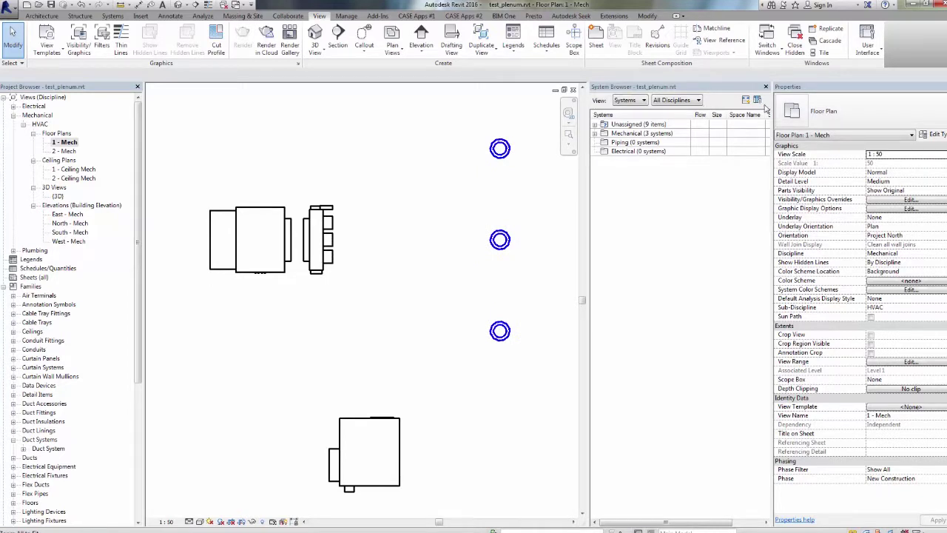
Filter the System Browser to the Mechanical discipline, expand its Supply Air systems, and widen the systems column and browser.
left_click(690, 101)
left_click(692, 120)
left_click(595, 133)
left_click(605, 142)
left_click_drag(707, 121, 731, 117)
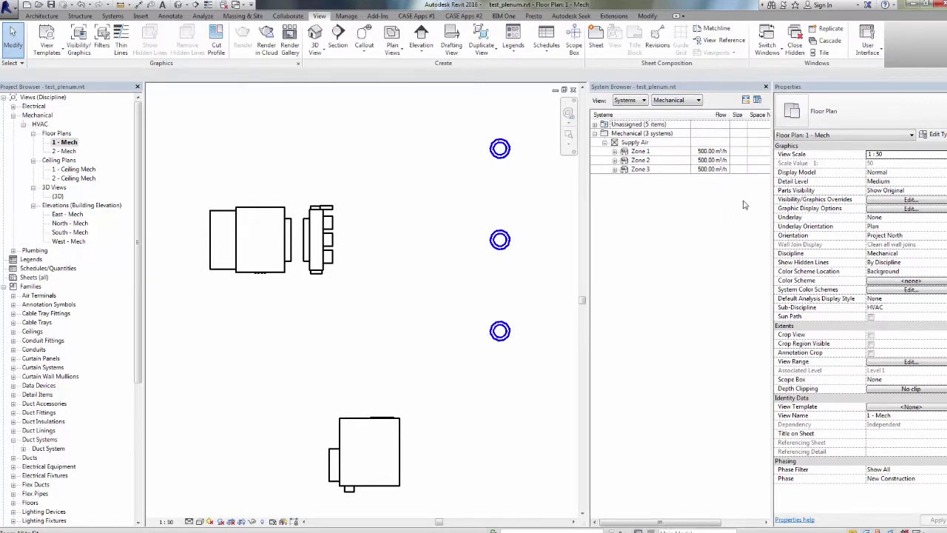
left_click_drag(774, 213, 792, 212)
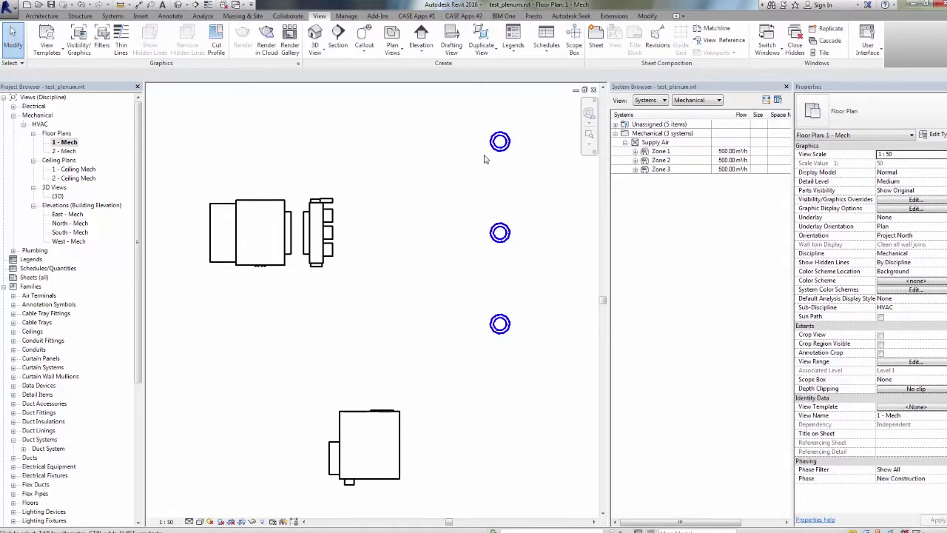
Assign the Airzone motorized plenum as the Zone 1 system's equipment through its Supply Air Out 1 connector.
left_click(661, 152)
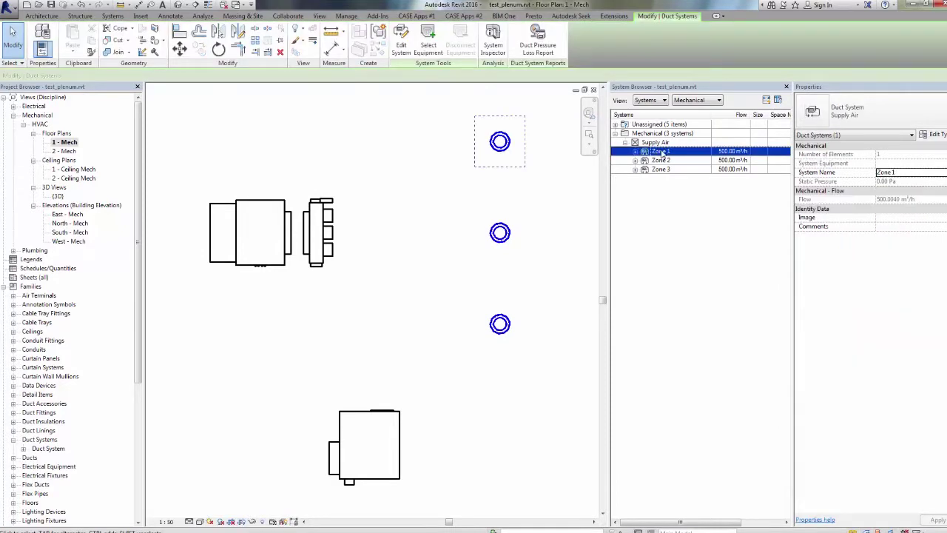
left_click(358, 219)
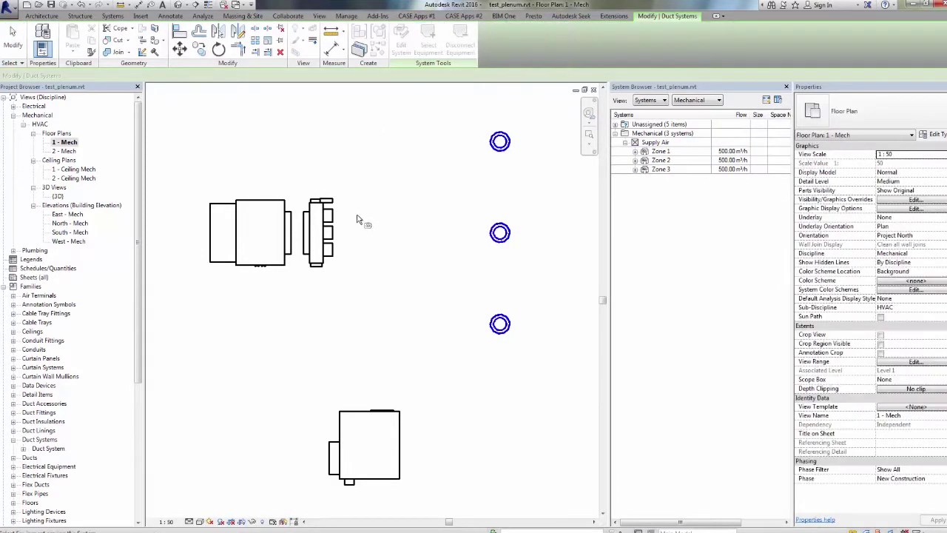
left_click(330, 227)
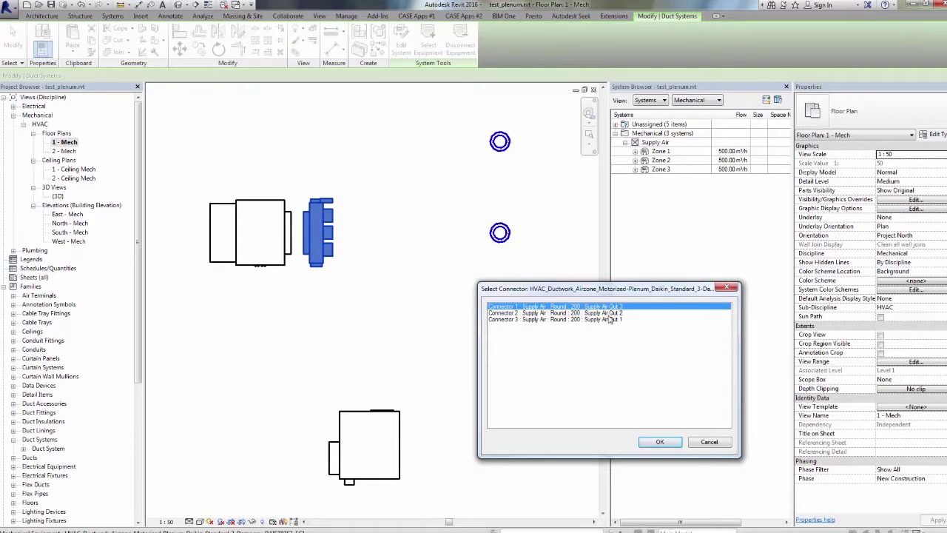
left_click(609, 319)
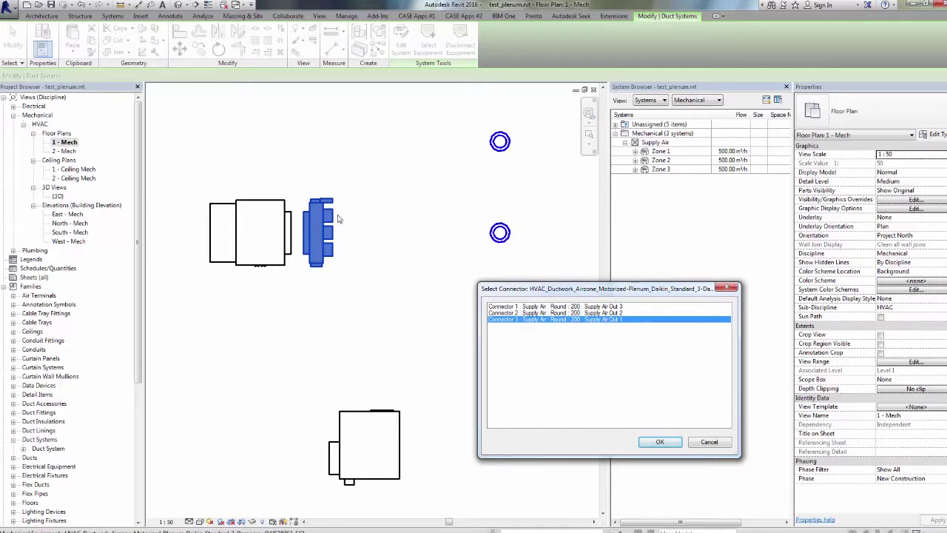
left_click(661, 441)
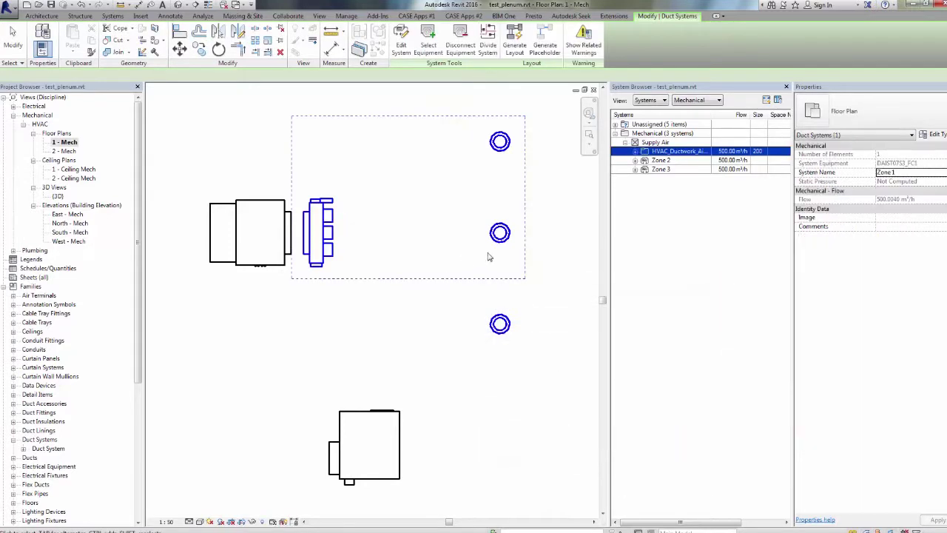
Assign the Airzone motorized plenum as the Zone 2 system's equipment through its Supply Air Out 2 connector.
left_click(673, 160)
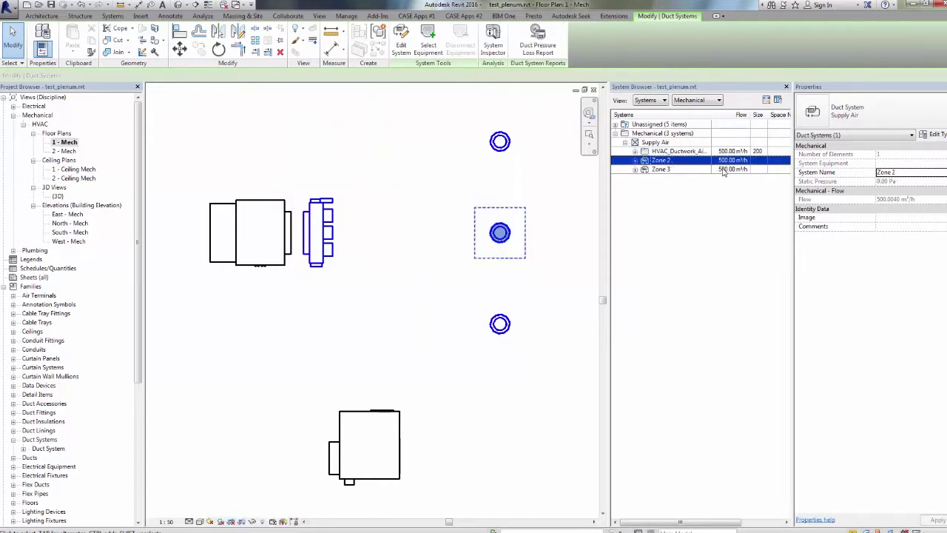
left_click(518, 189)
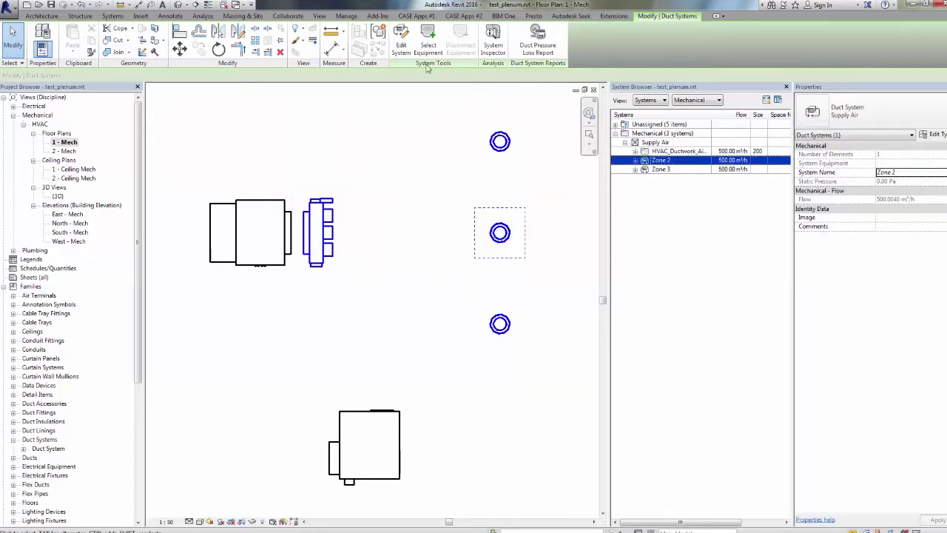
left_click(324, 226)
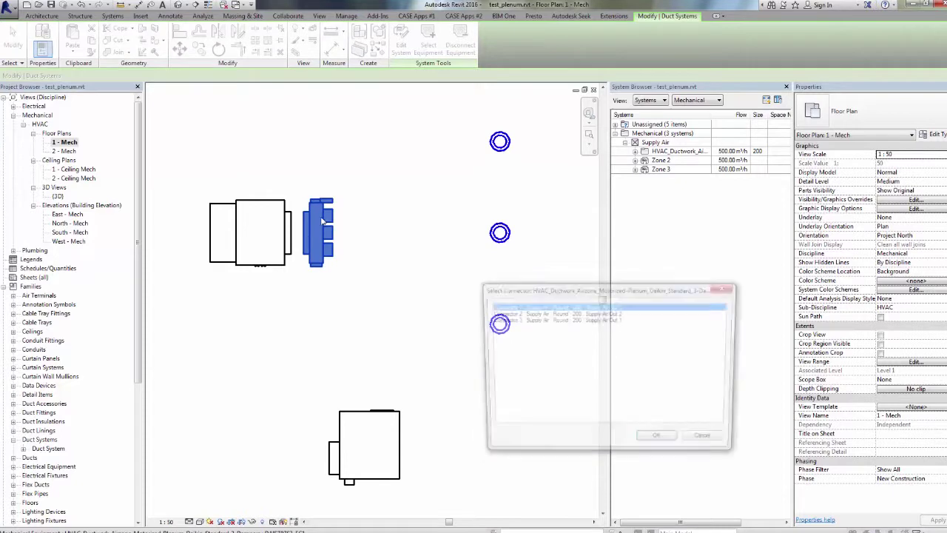
left_click(620, 319)
left_click(659, 441)
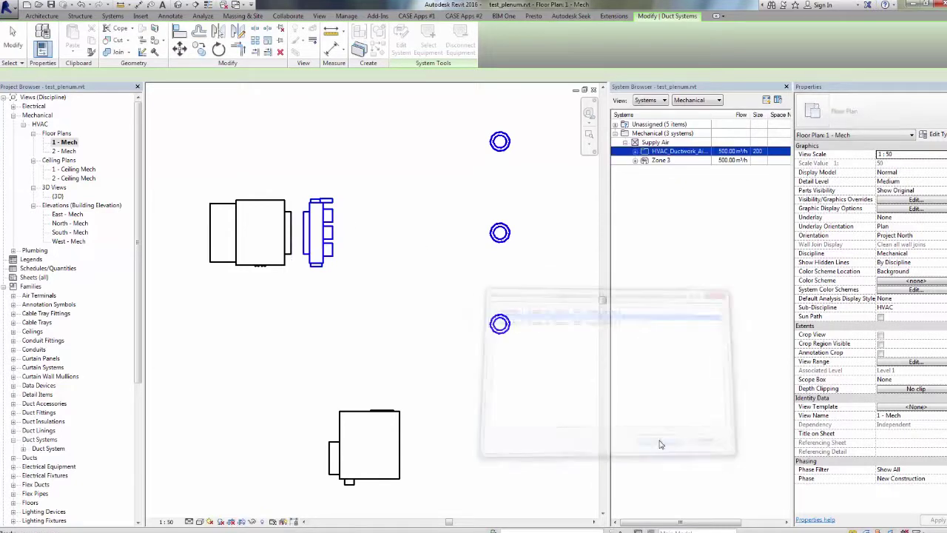
Assign the Airzone motorized plenum as the Zone 3 system's equipment through its Supply Air Out 3 connector.
left_click(670, 161)
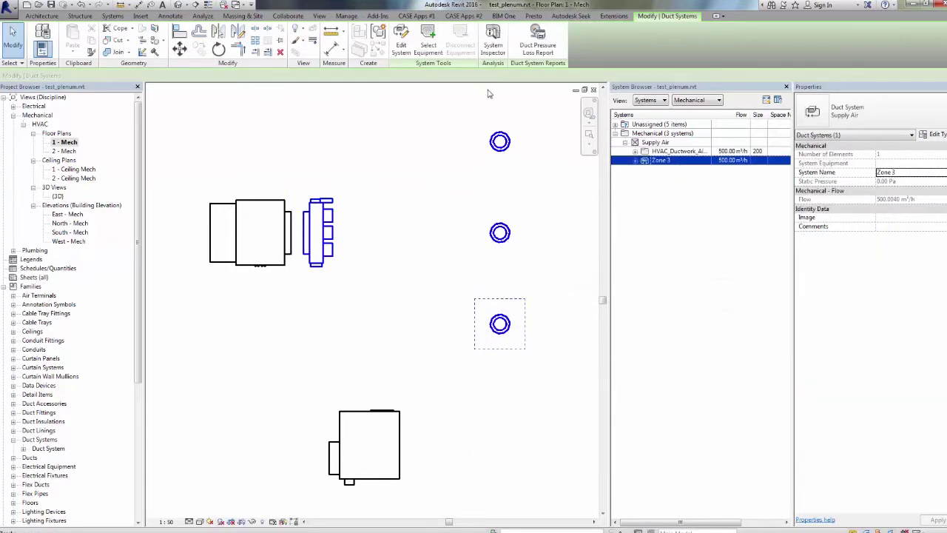
left_click(428, 43)
left_click(343, 238)
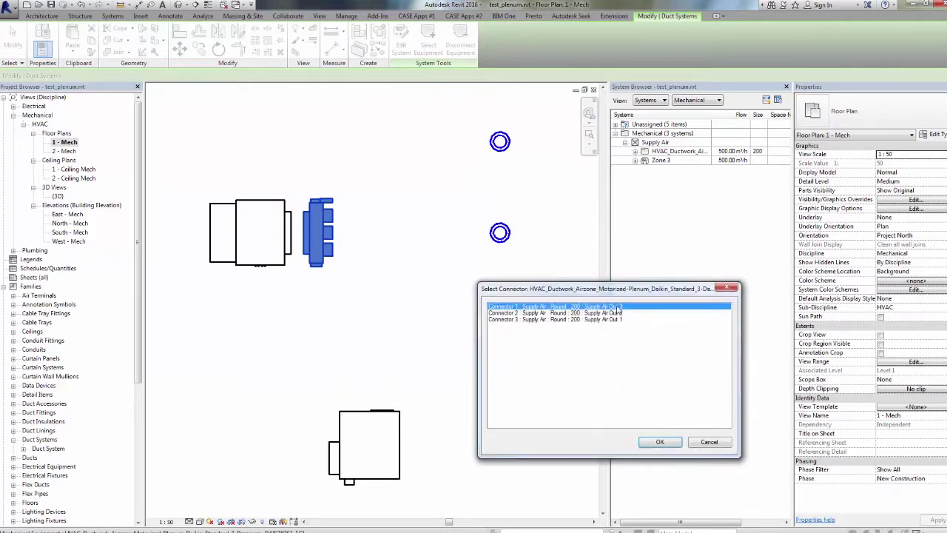
left_click(659, 441)
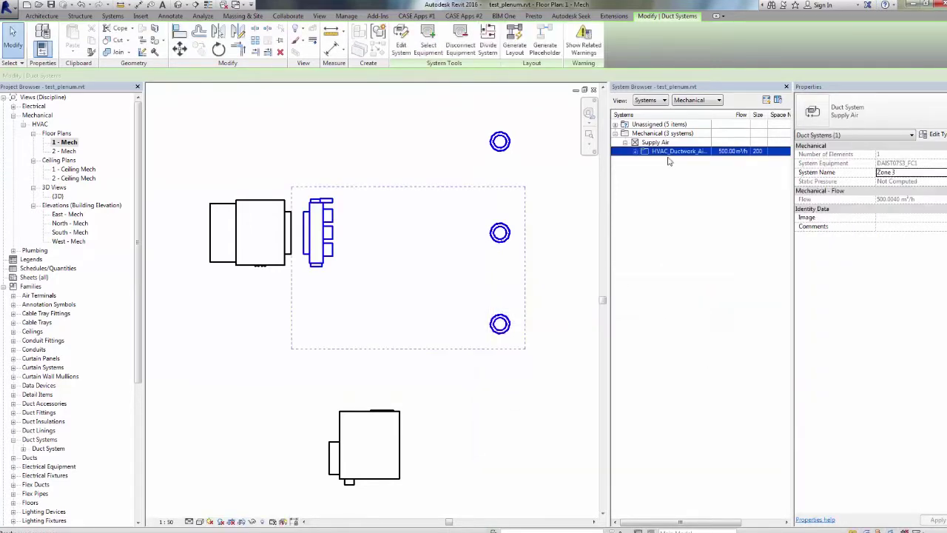
Expand the plenum and its three zone systems in the System Browser to examine their hierarchy down to the diffusers.
left_click(636, 151)
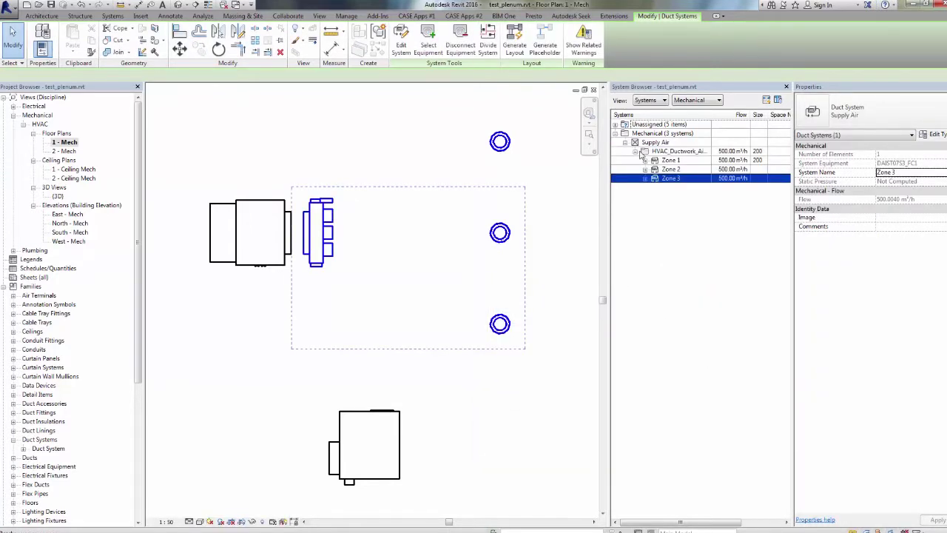
left_click(678, 152)
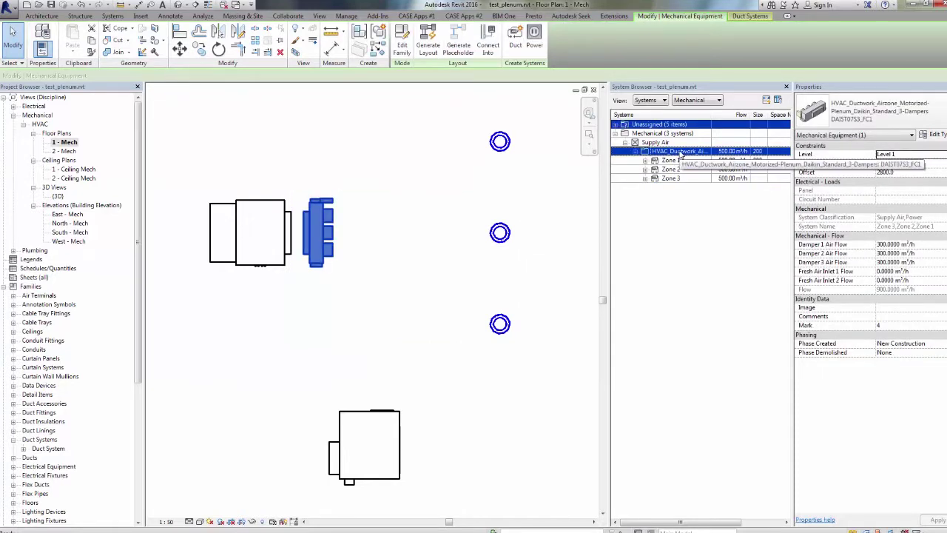
left_click(644, 161)
left_click(644, 178)
left_click(644, 196)
left_click(713, 253)
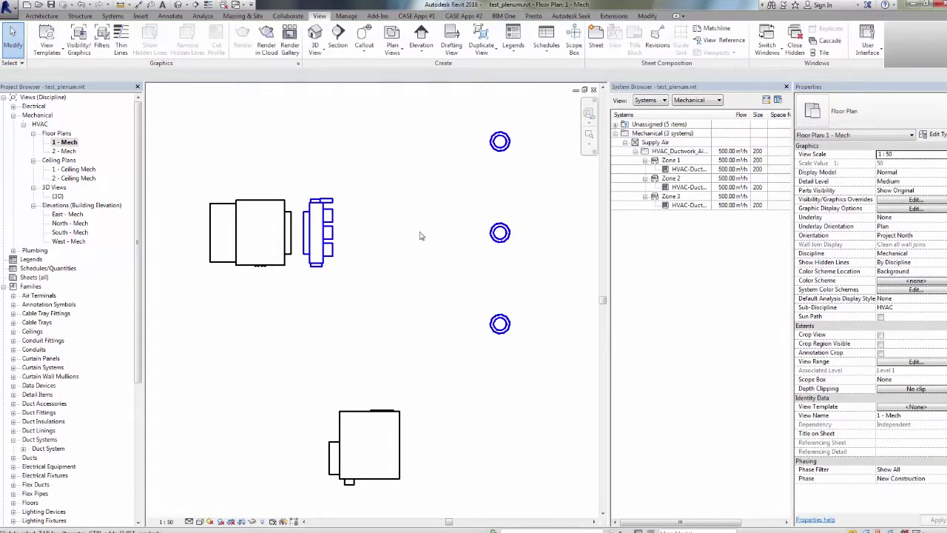
Create a Supply Air duct system named FC-Plenum on the plenum's rectangular 650 x 150 Supply Air In connector.
middle_click_drag(369, 260, 385, 256)
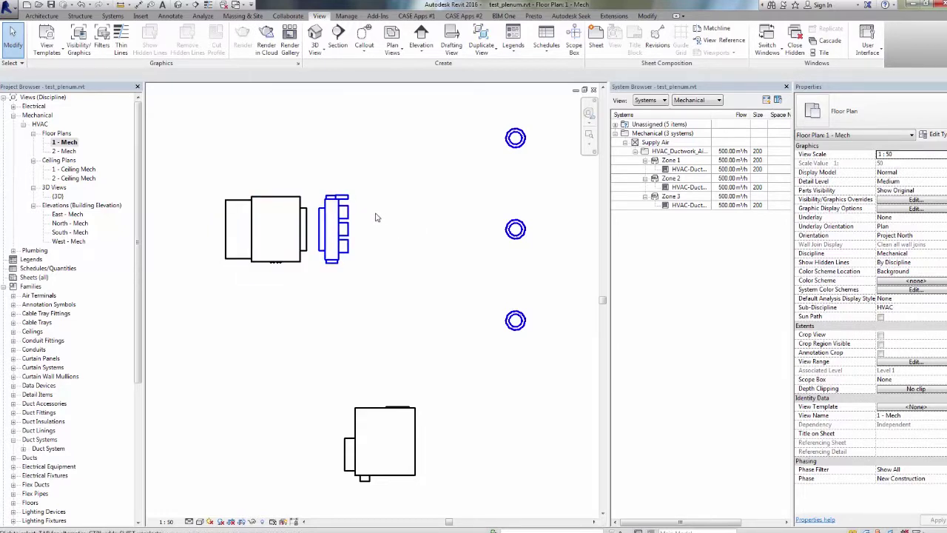
left_click(346, 201)
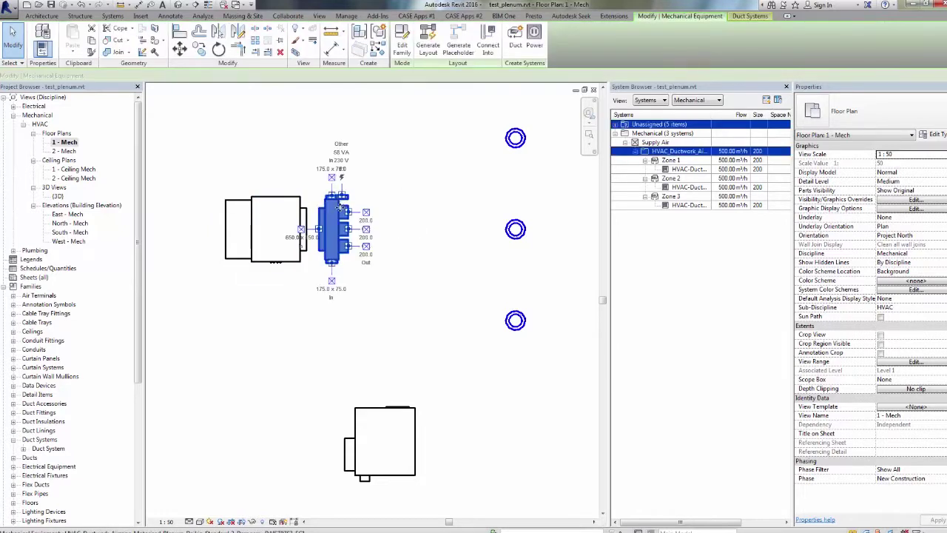
left_click(516, 38)
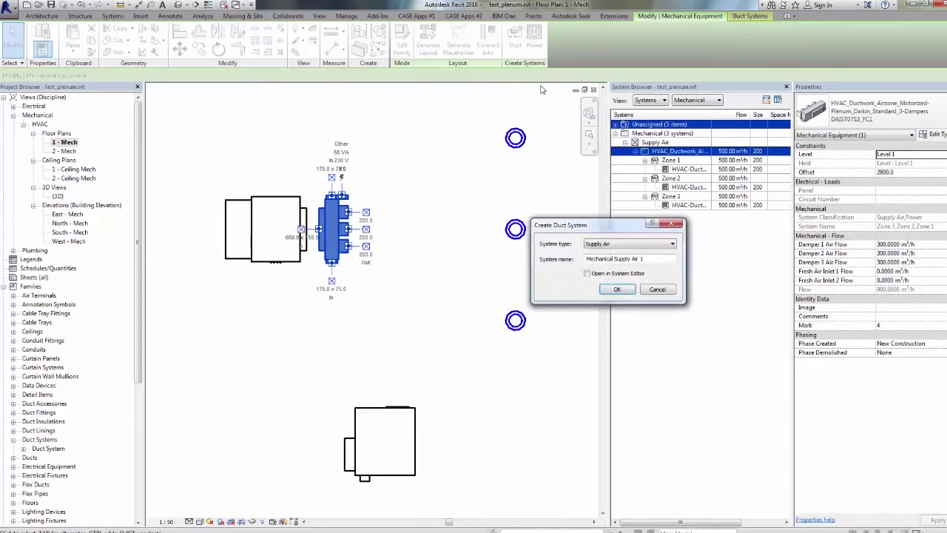
left_click(648, 247)
left_click(612, 252)
left_click_drag(649, 259, 580, 262)
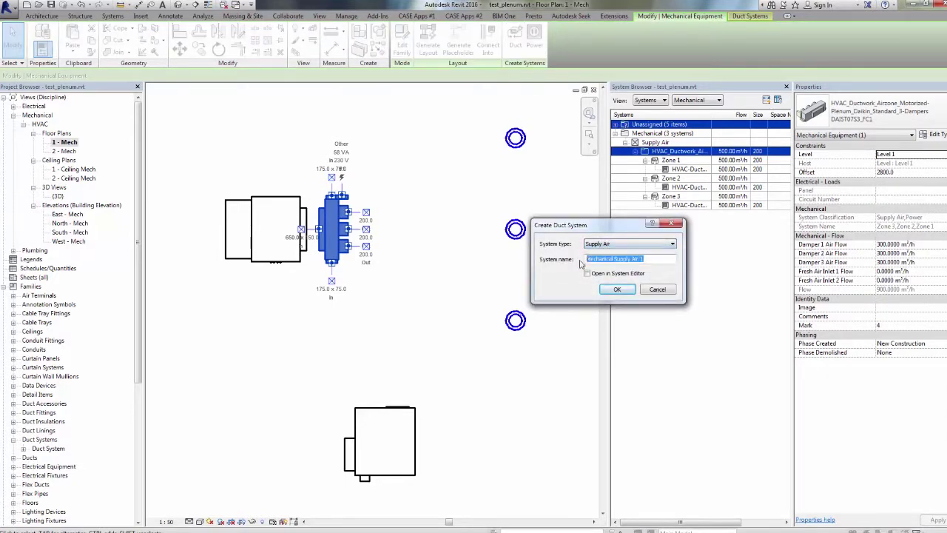
type("FC-Plenum")
left_click(617, 288)
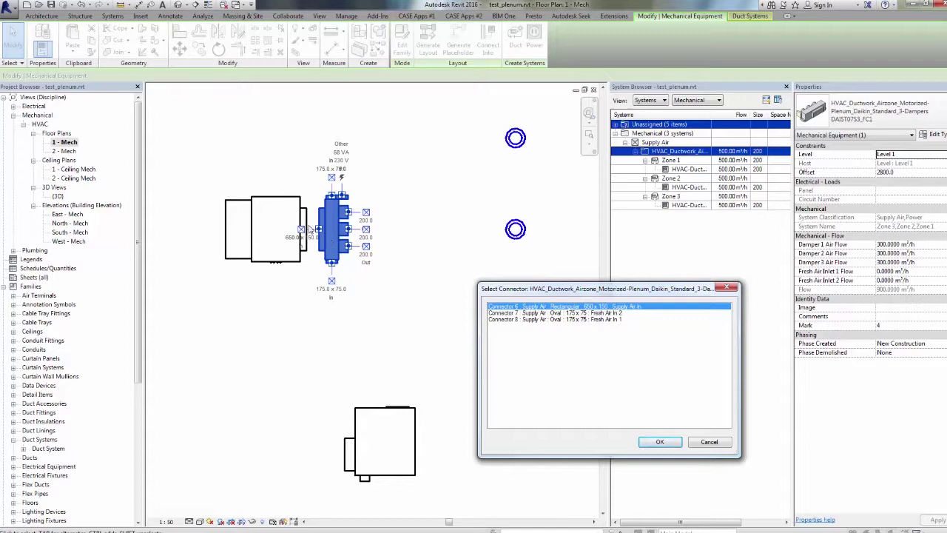
left_click(661, 441)
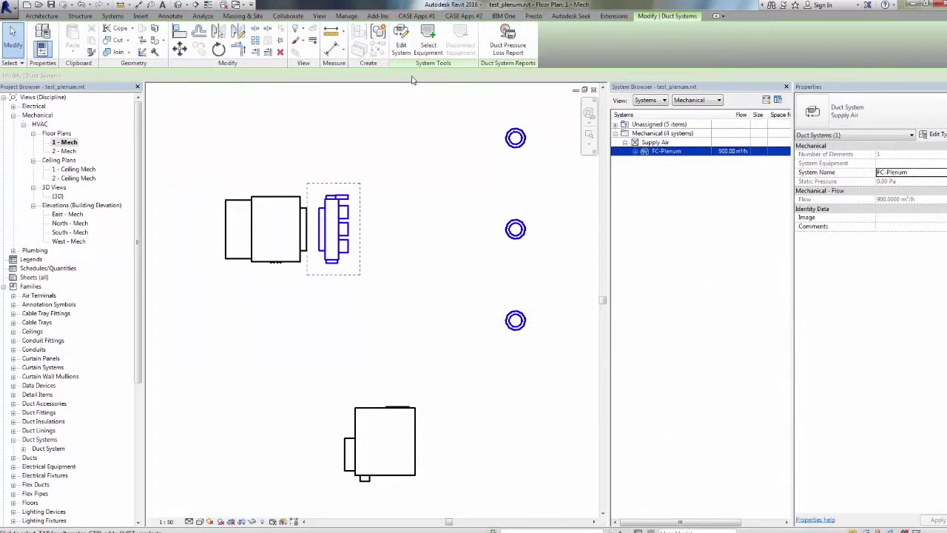
Assign the fan coil as the FC-Plenum system's equipment and expand the fan coil's entry in the System Browser.
left_click(434, 153)
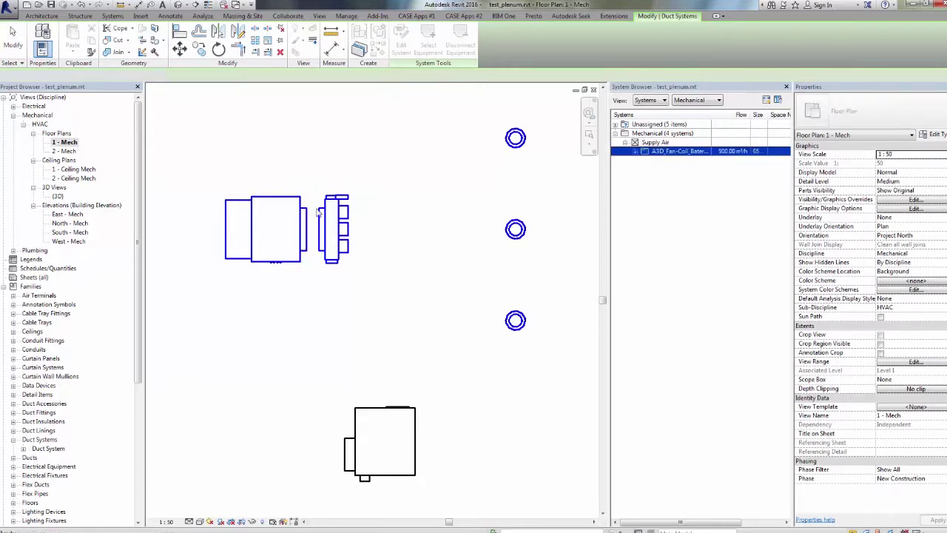
left_click(668, 153)
left_click(636, 151)
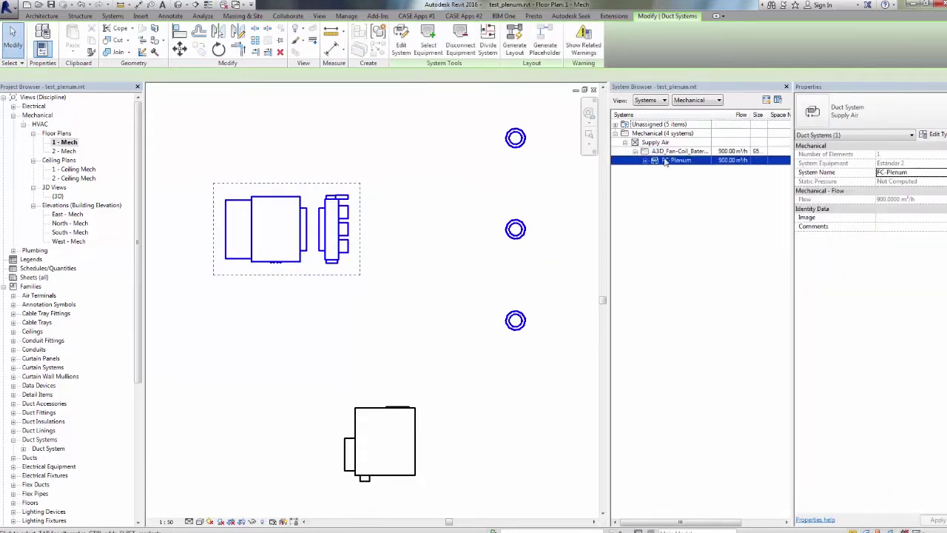
Examine the fan coil, FC-Plenum system and plenum entries in the System Browser, expanding the plenum down to its zone diffusers.
left_click(679, 154)
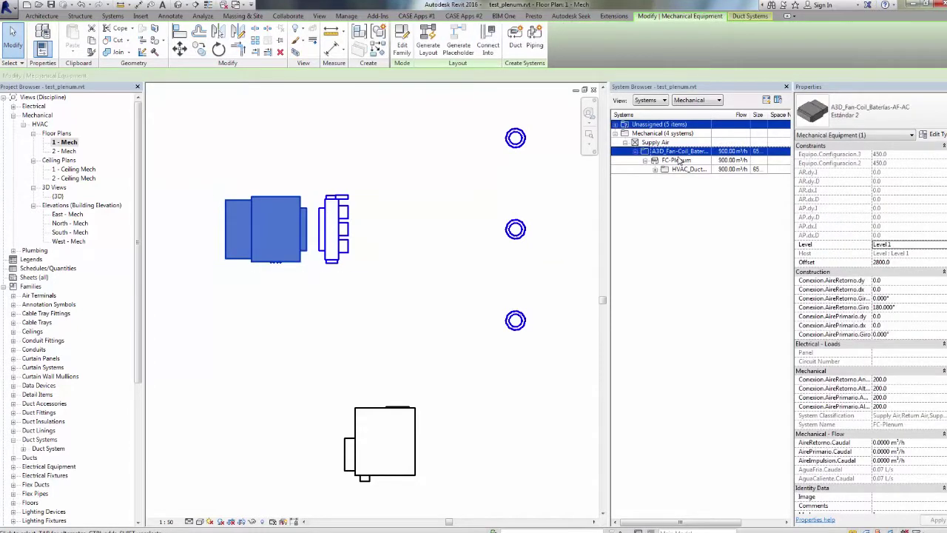
left_click(679, 160)
left_click(681, 170)
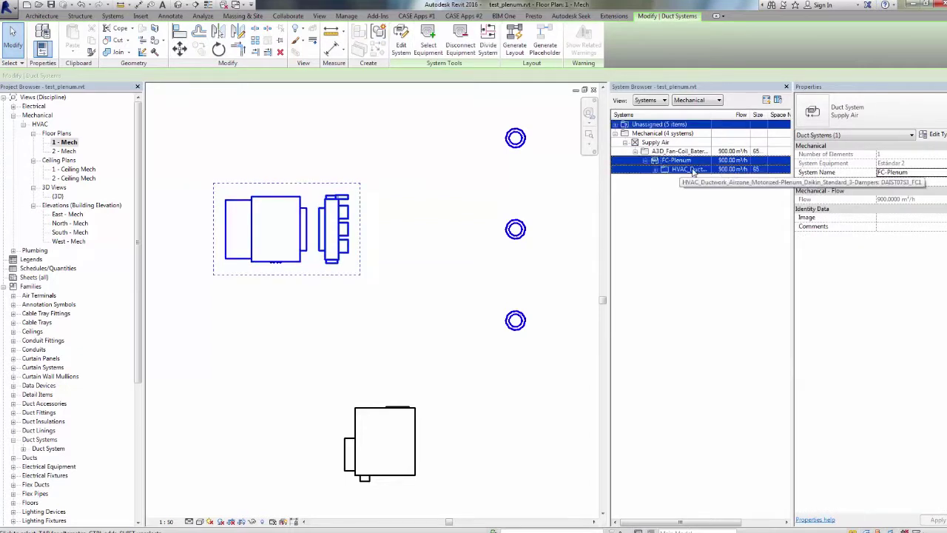
left_click(655, 170)
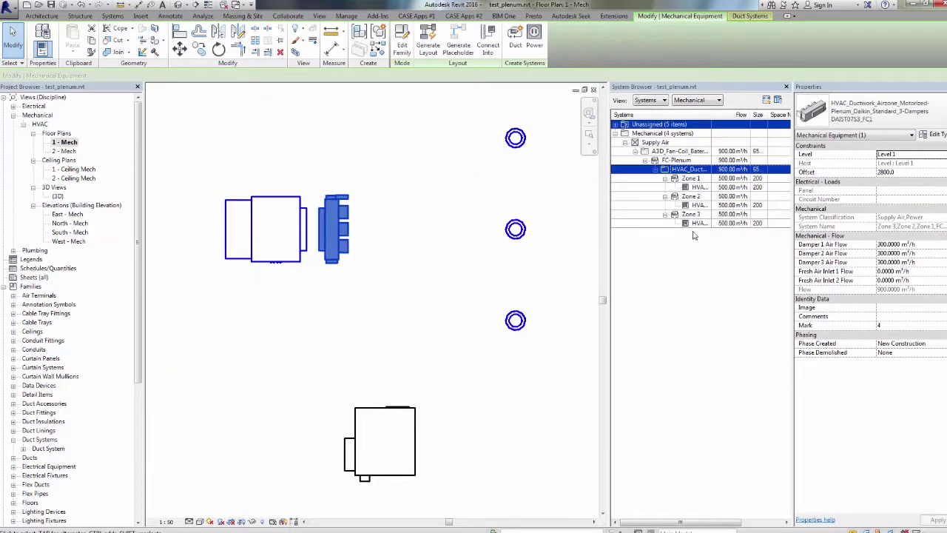
Examine the Zone 2 system and its diffuser in the System Browser and plan, and clear the selection.
left_click(692, 196, "ctrl")
left_click(702, 196, "ctrl")
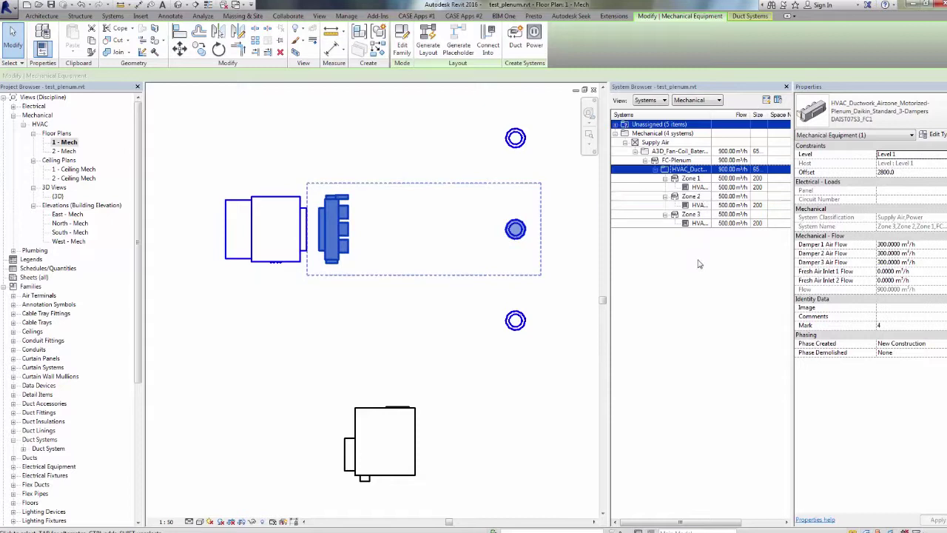
left_click(699, 205, "ctrl")
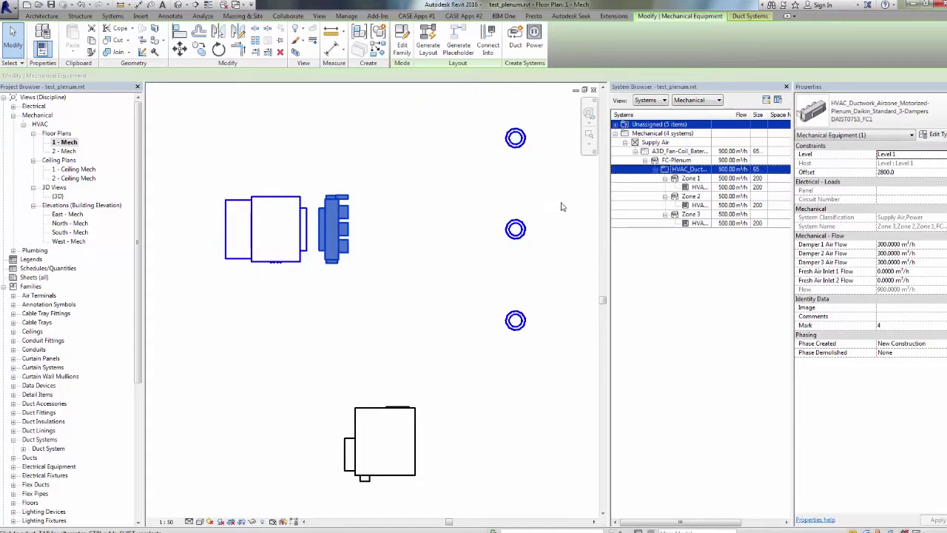
left_click(441, 271)
middle_click_drag(470, 318, 483, 302)
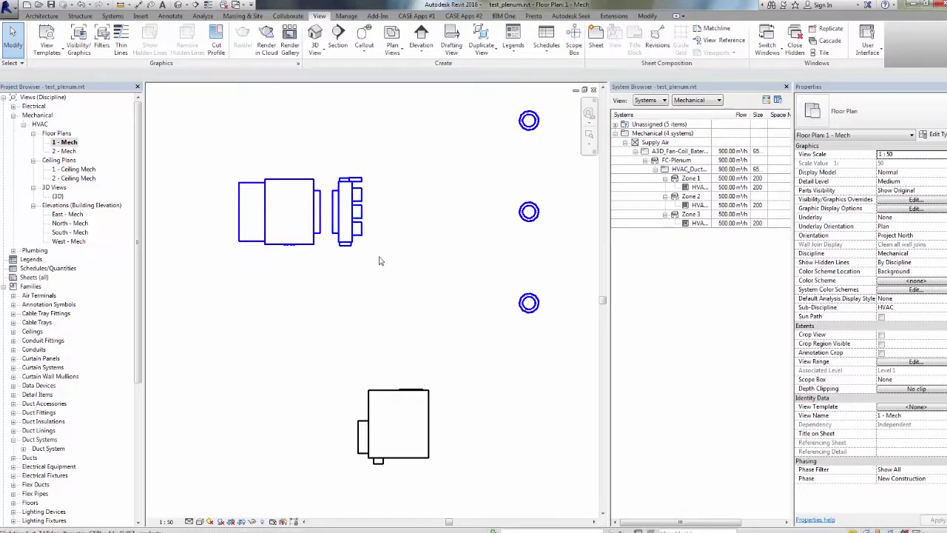
Expand the Duct System family in the Project Browser and select its Supply Air type.
left_click(137, 248)
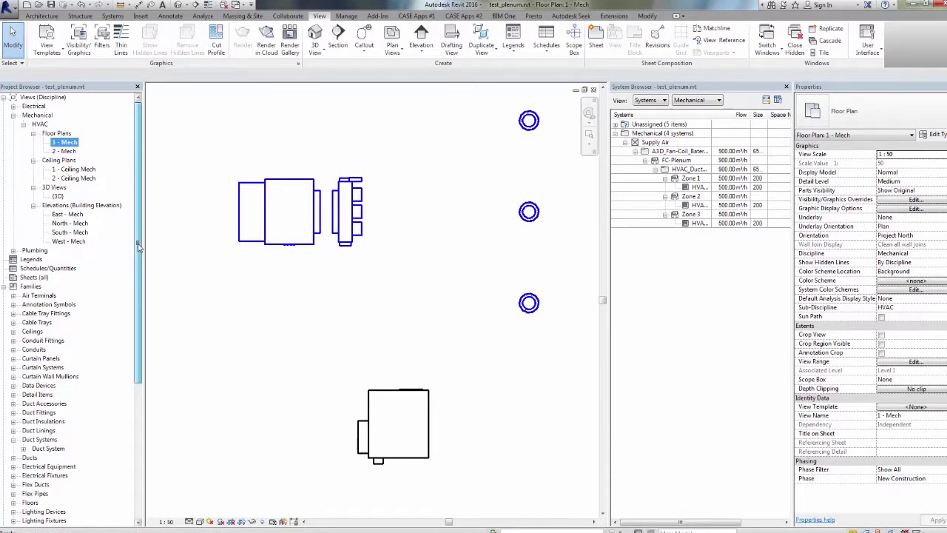
left_click(42, 448)
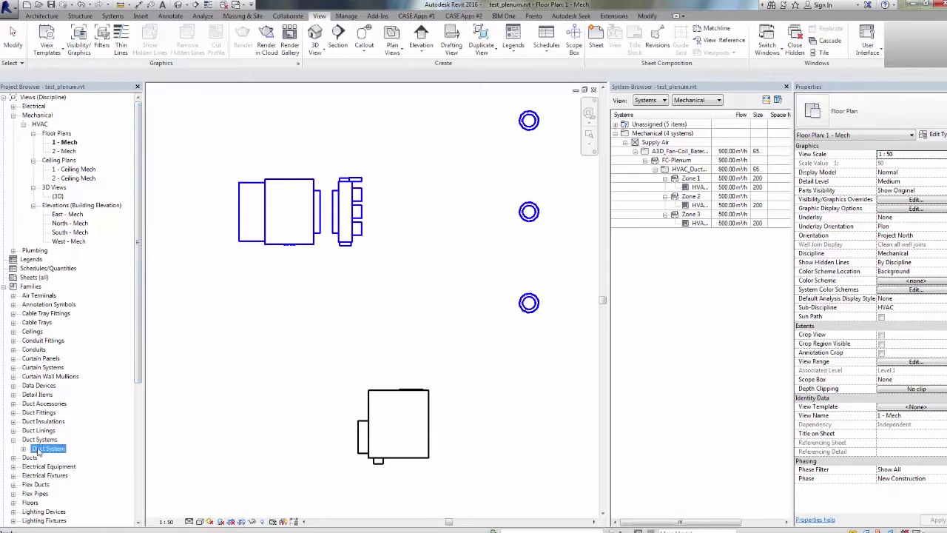
left_click(23, 449)
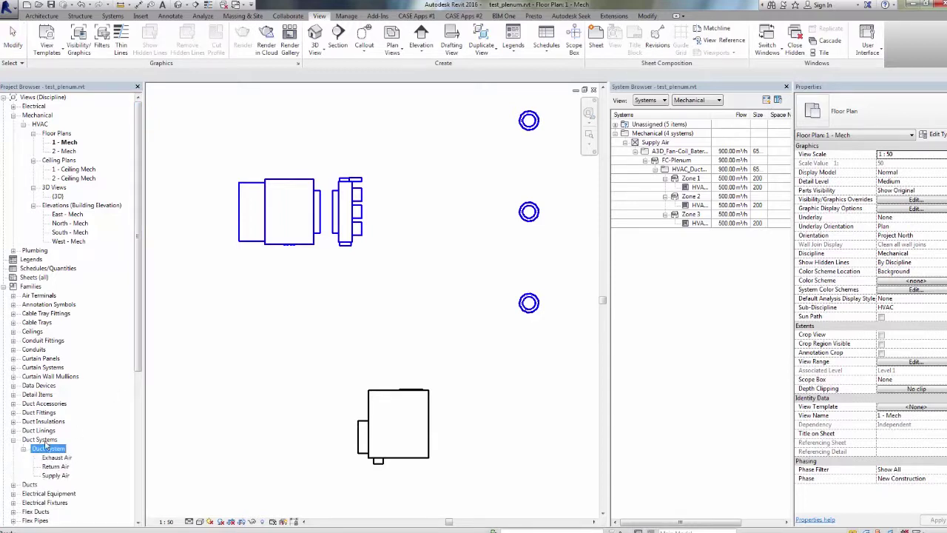
scroll(61, 440, "down", 2)
left_click(55, 413)
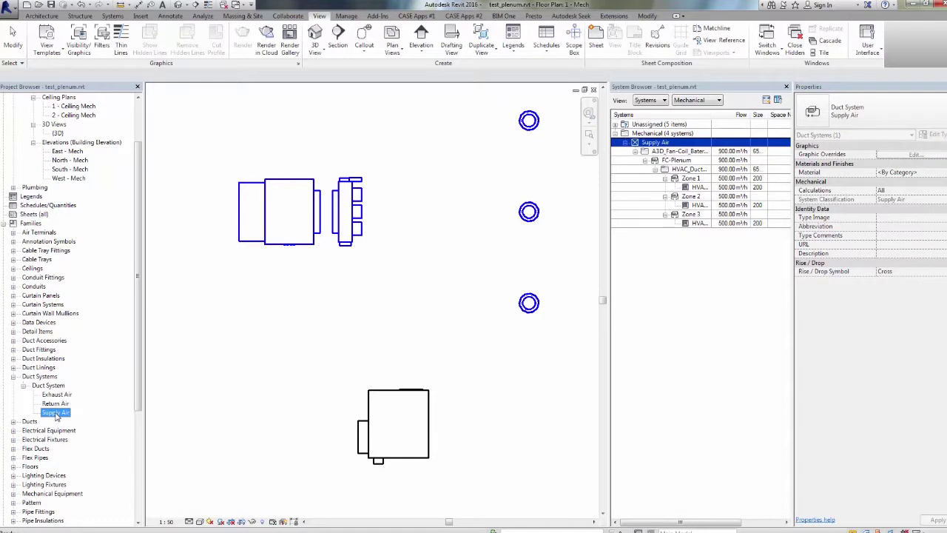
right_click(59, 417)
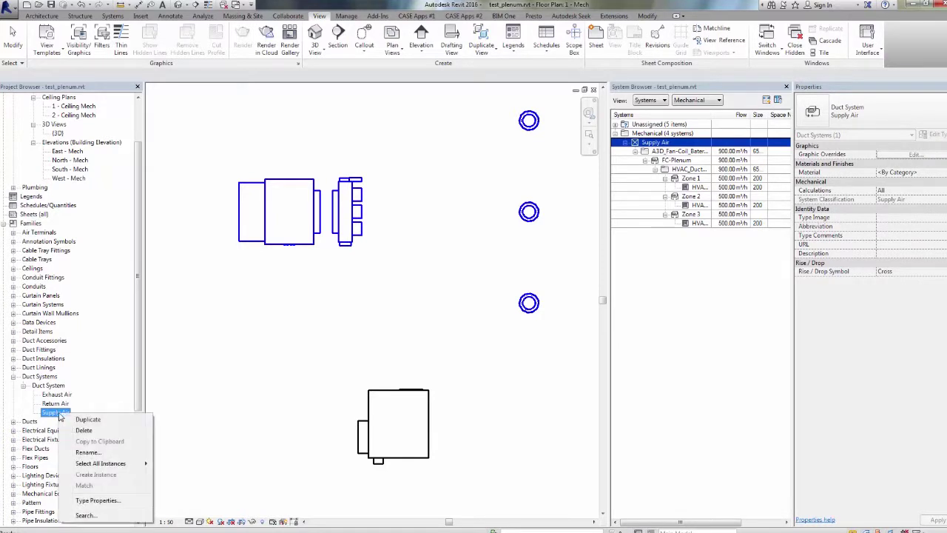
left_click(92, 431)
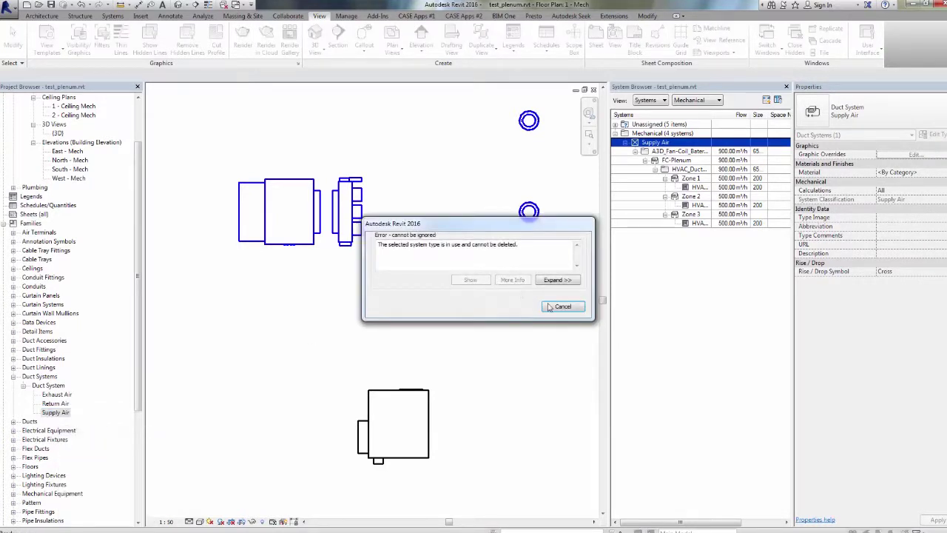
left_click(550, 308)
Duplicate the Supply Air duct system type and rename the copy as Fresh Air.
right_click(50, 413)
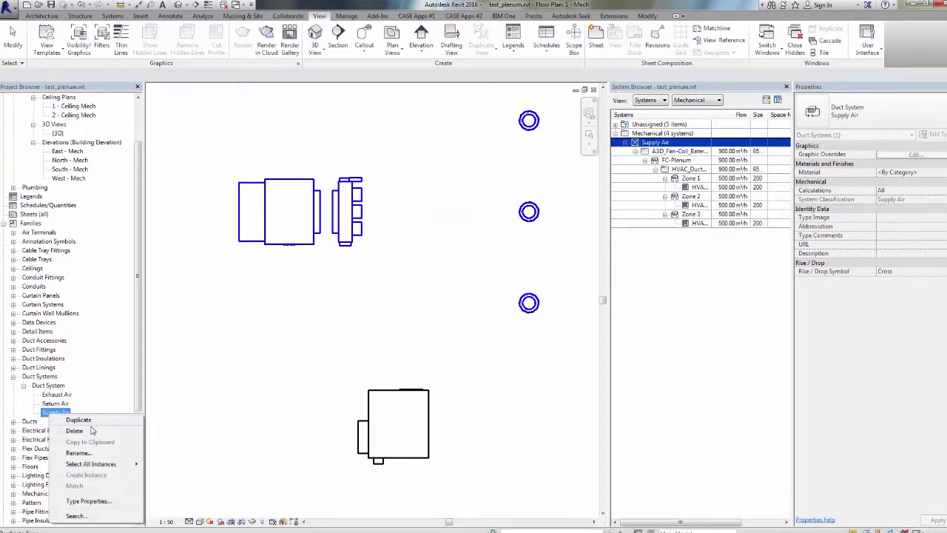
left_click(79, 420)
right_click(79, 423)
left_click(94, 462)
type("Fresh Air")
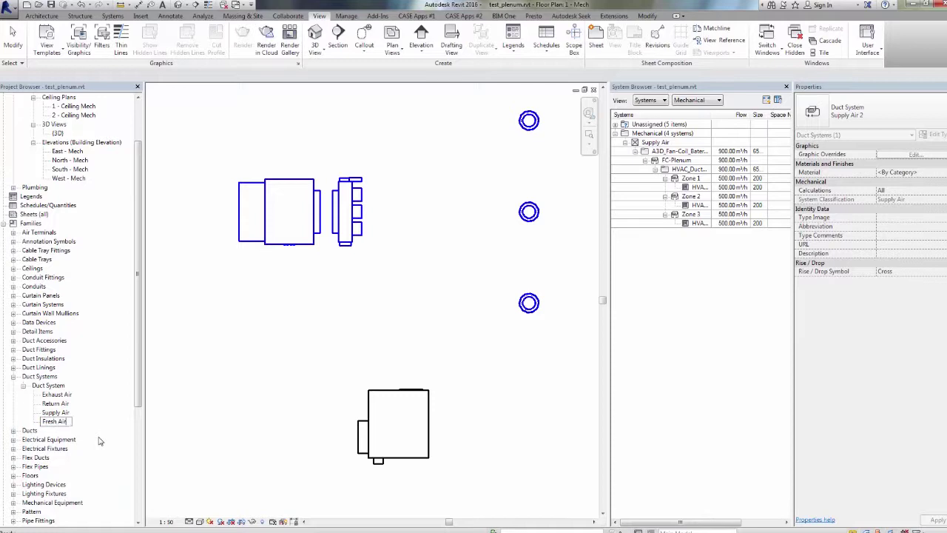
key("Return")
left_click(273, 326)
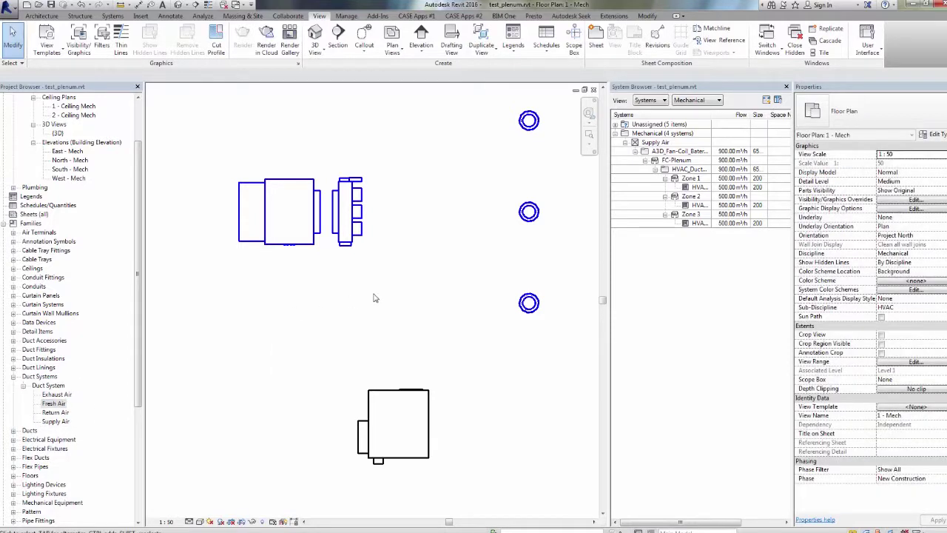
Create a Fresh Air duct system named Fresh Air Ventilation on the plenum's oval 175 x 75 Fresh Air In 2 connector.
left_click(348, 220)
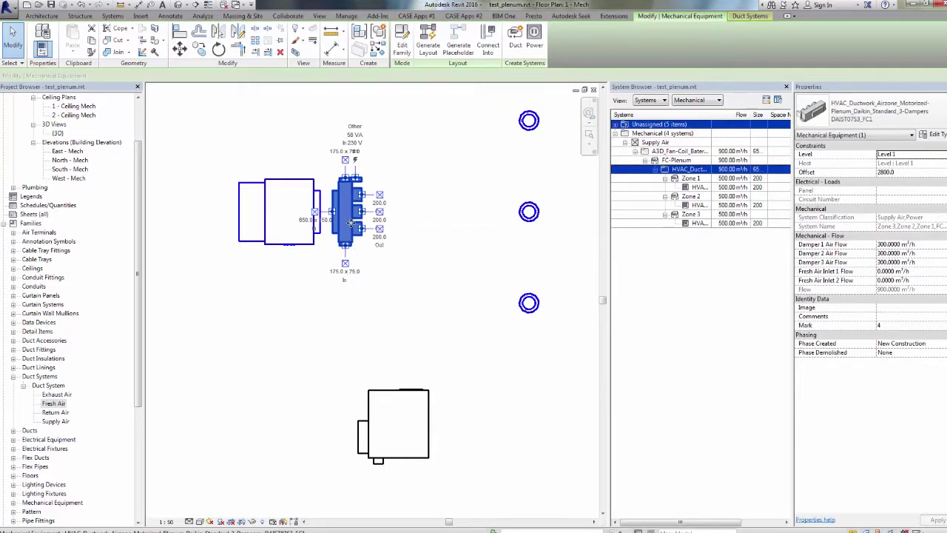
left_click(515, 37)
left_click(672, 244)
left_click(604, 261)
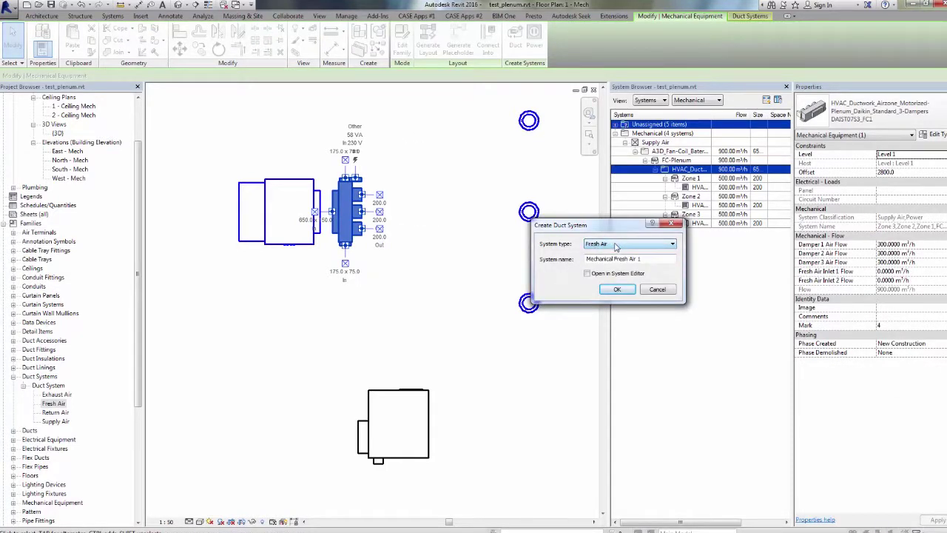
double_click(655, 259)
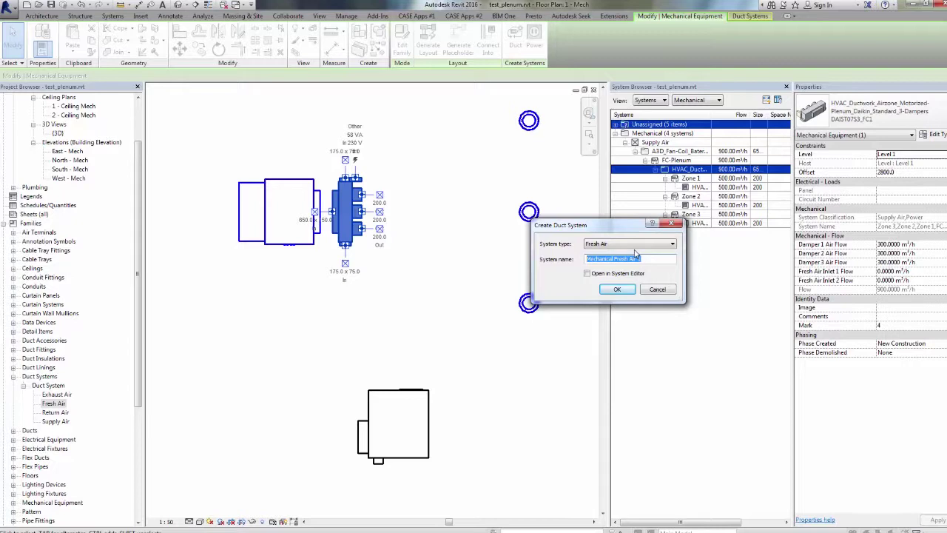
type("Fresh Air Ventilation")
left_click(618, 290)
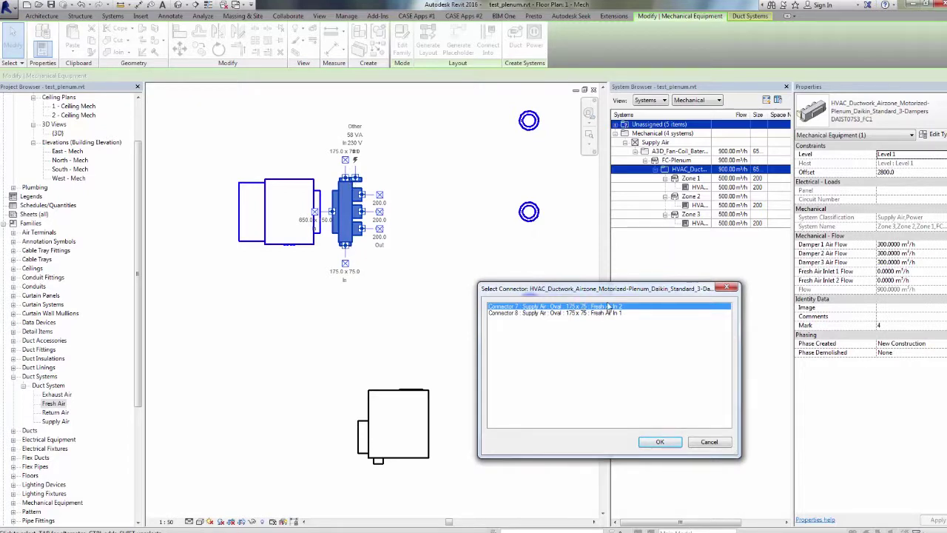
left_click(660, 442)
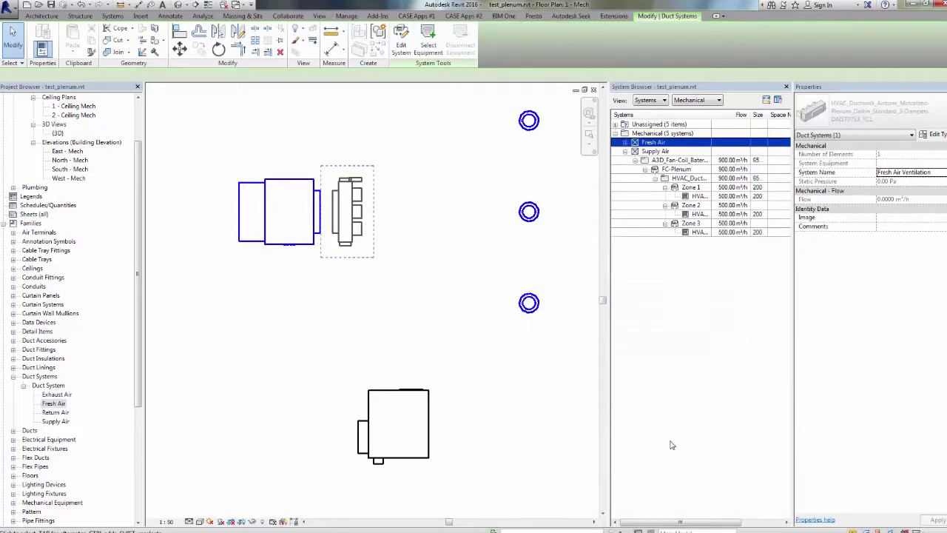
Compare the Fresh Air and Supply Air groups in the System Browser, expanding Fresh Air Ventilation down to the plenum.
left_click(639, 151)
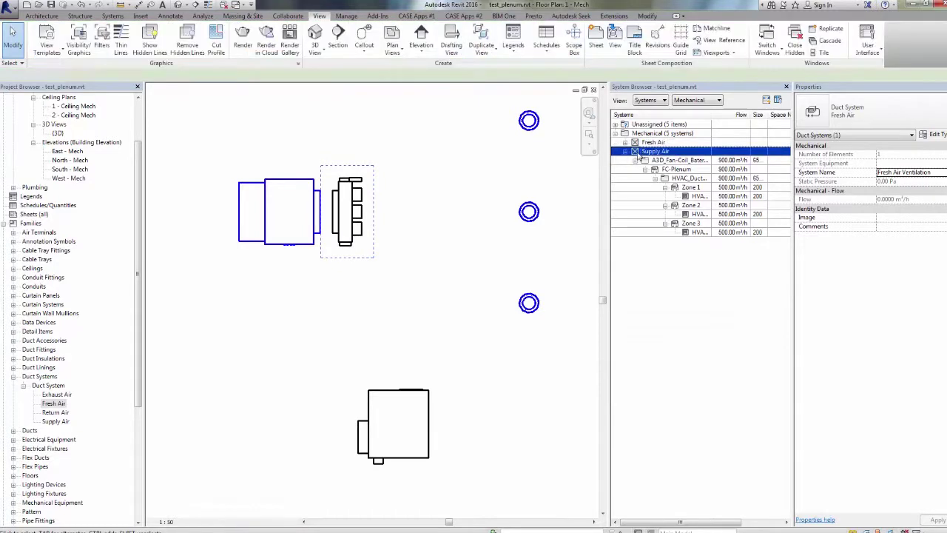
left_click(654, 142)
left_click(654, 151)
left_click(654, 142)
left_click(654, 151)
left_click(654, 142)
left_click(626, 142)
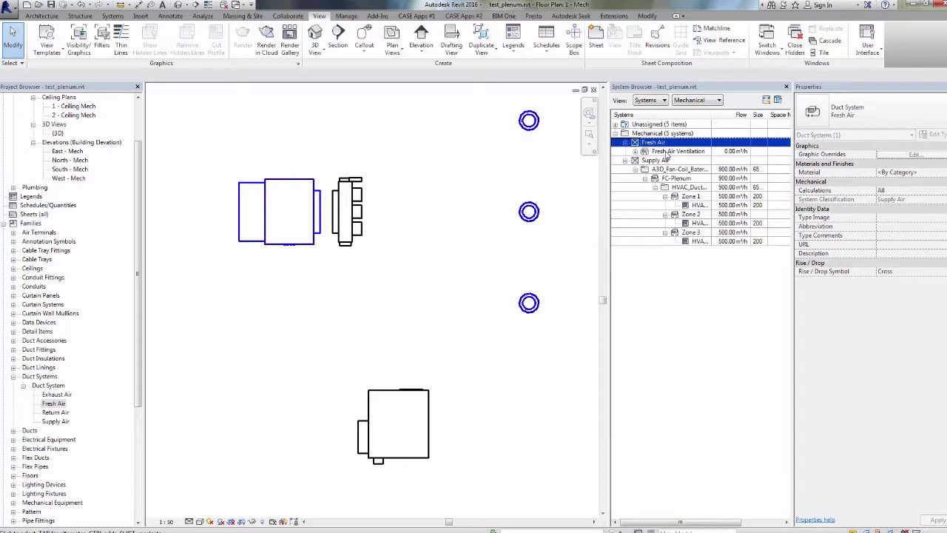
left_click(668, 151)
left_click(635, 152)
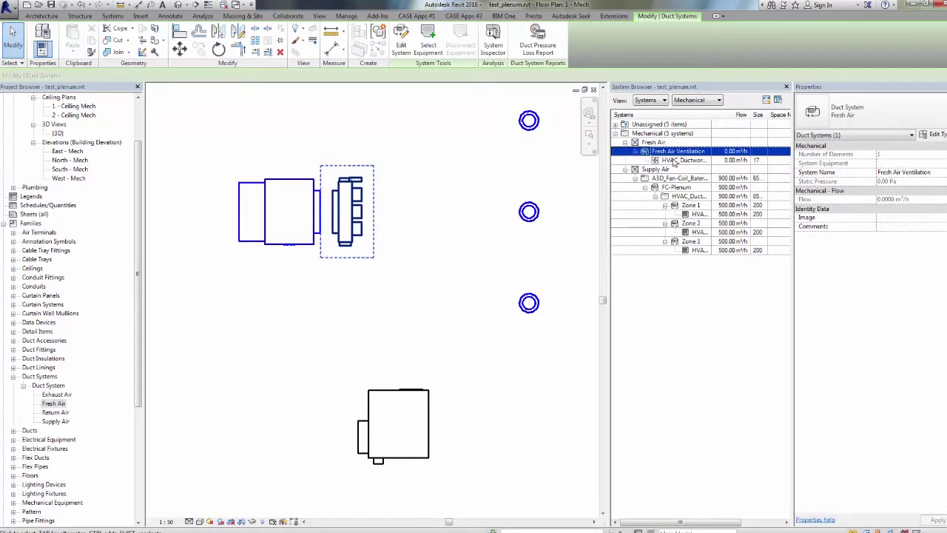
left_click(684, 160)
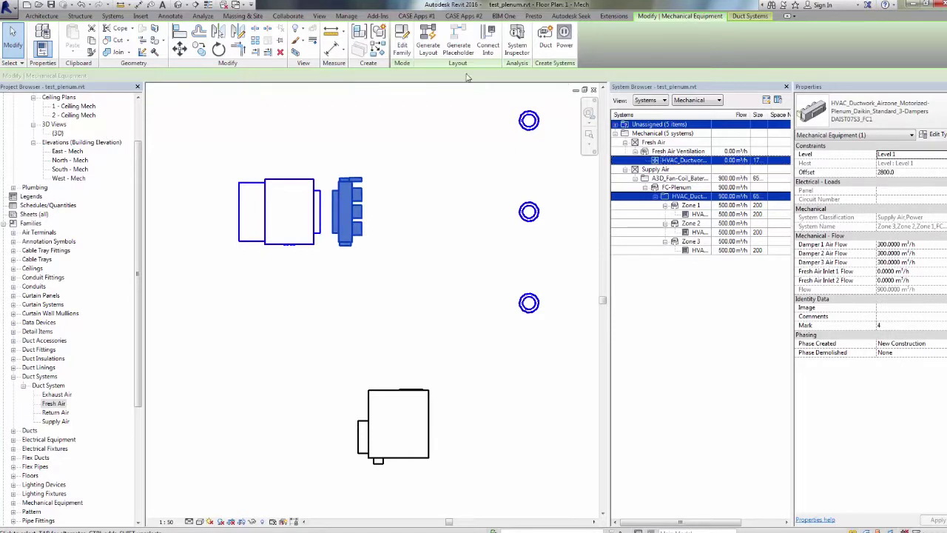
Assign the parallel fan powered VAV unit below the plenum as the Fresh Air Ventilation system's equipment.
left_click(673, 152)
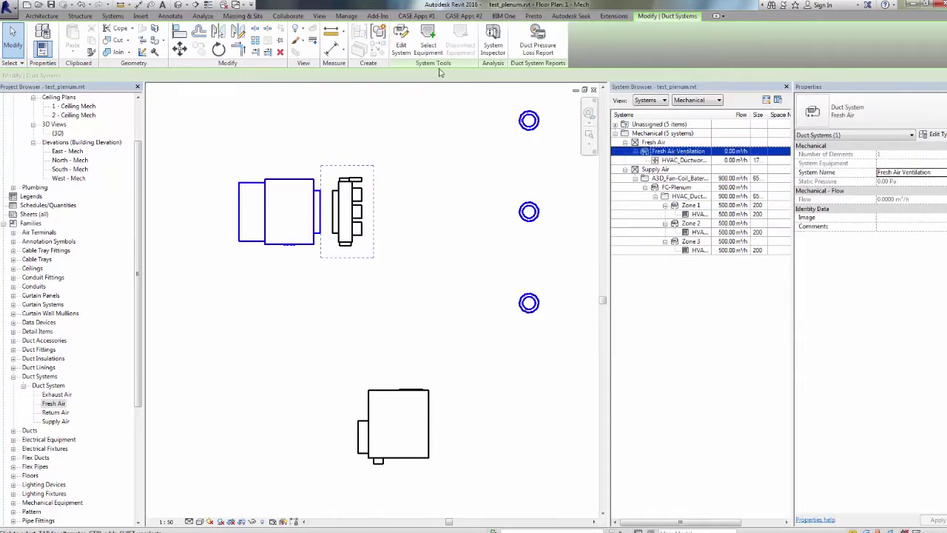
left_click(452, 164)
key("Tab")
left_click(428, 418)
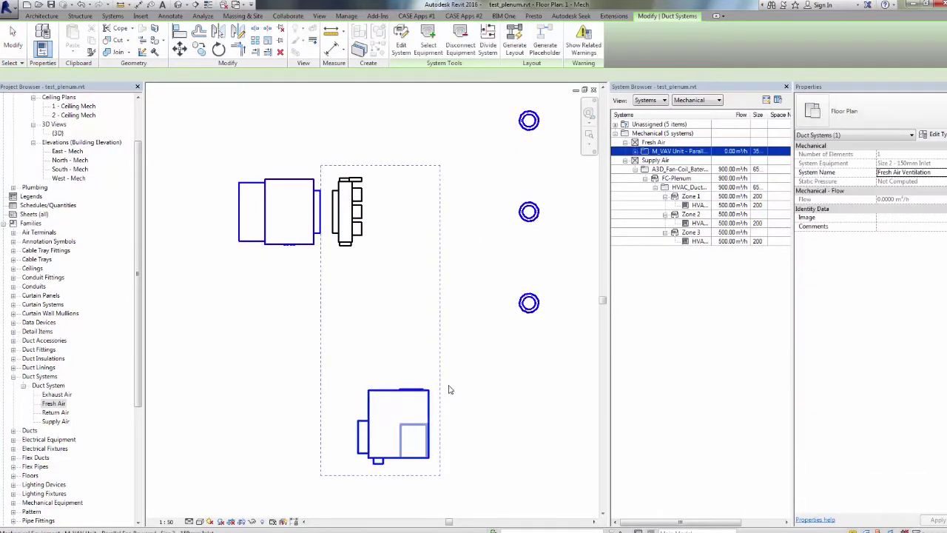
Expand the VAV unit's Fresh Air branch in the System Browser and examine its unit, system and plenum entries.
left_click(634, 152)
left_click(644, 160)
left_click(684, 170)
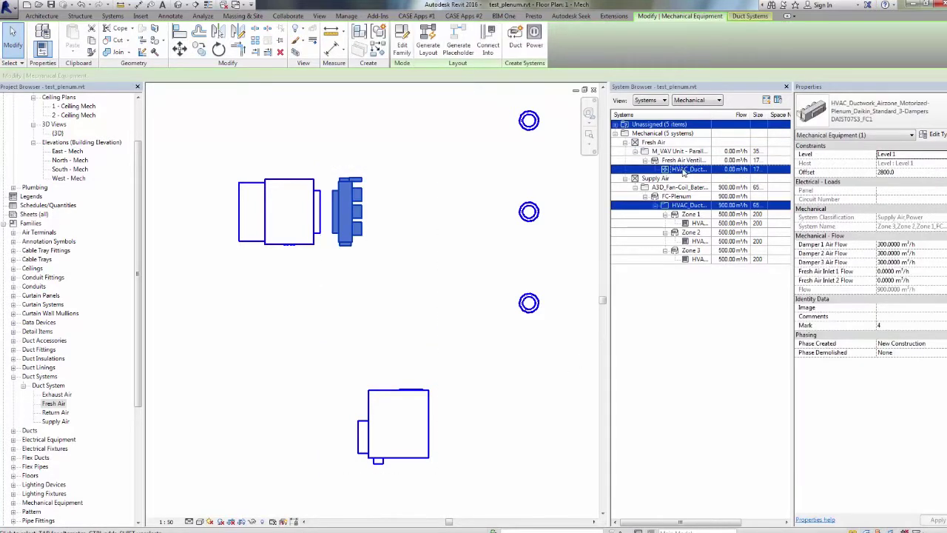
left_click(692, 161)
left_click(680, 151)
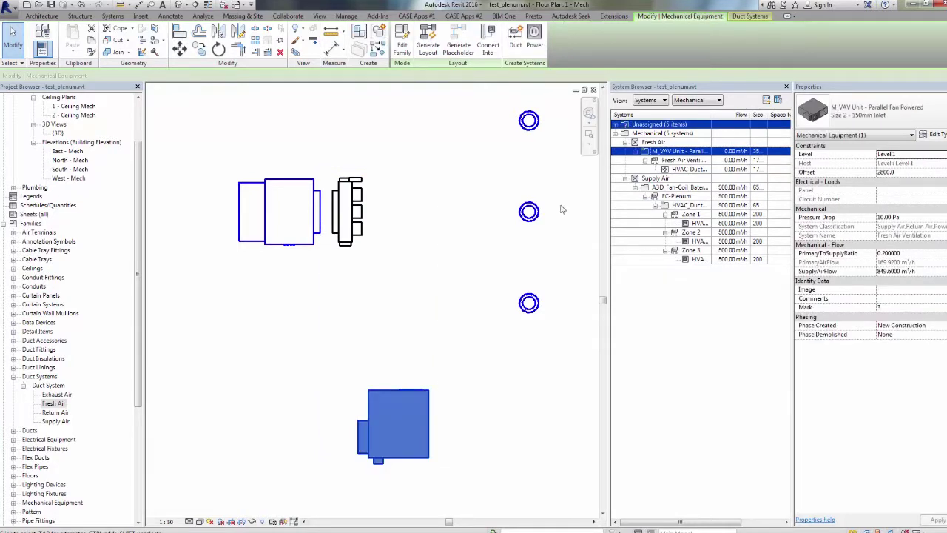
left_click(654, 143)
Examine the facing connectors of the plenum and the fan coil in the floor plan by selecting each in turn.
middle_click_drag(463, 291, 446, 304)
scroll(445, 304, "down", 2)
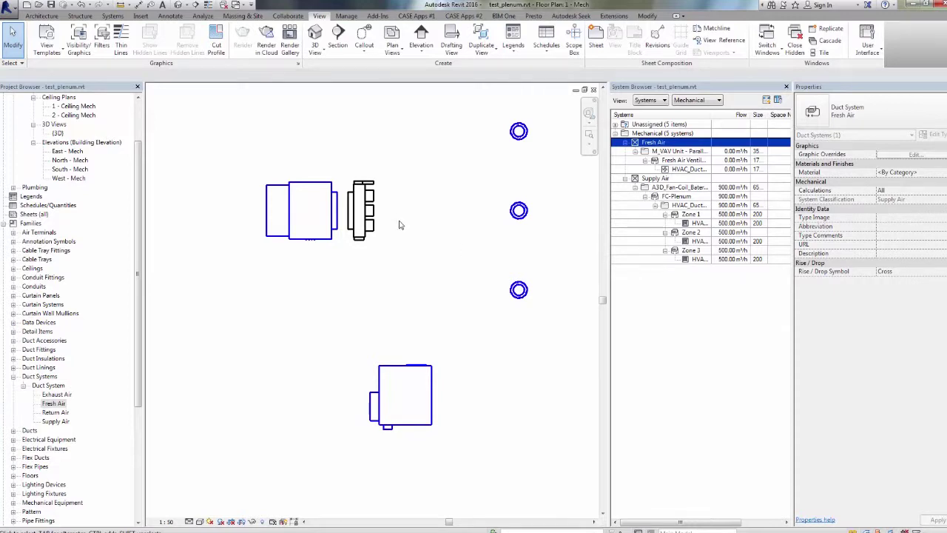
middle_click_drag(374, 206, 409, 215)
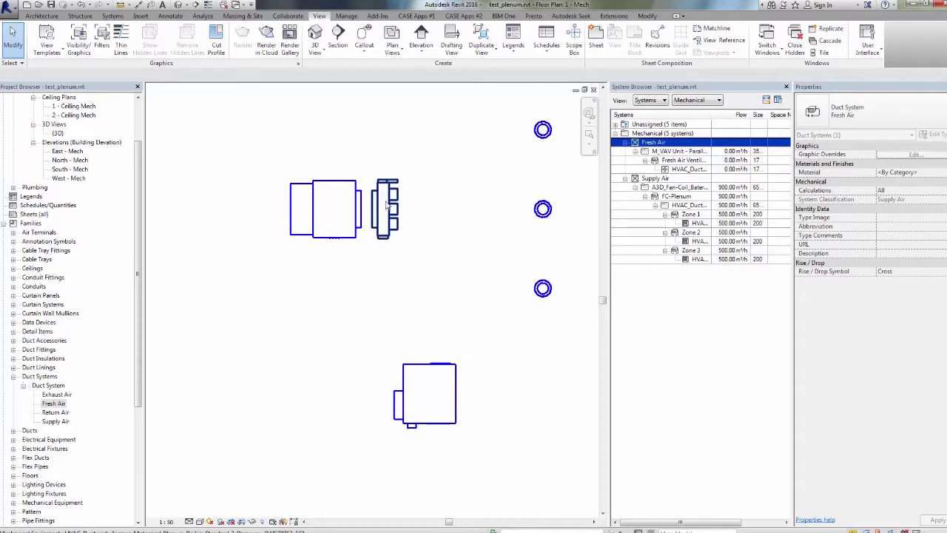
left_click(386, 207)
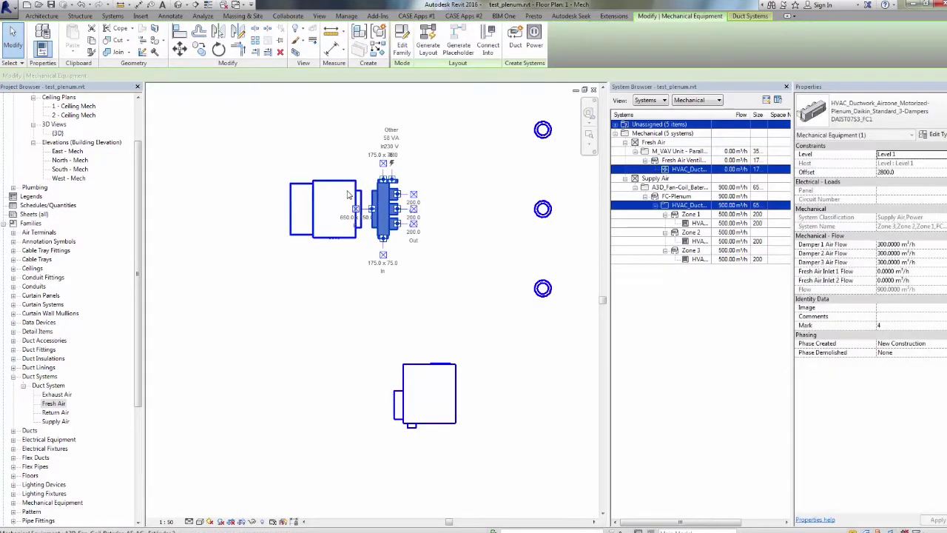
scroll(397, 194, "up", 2)
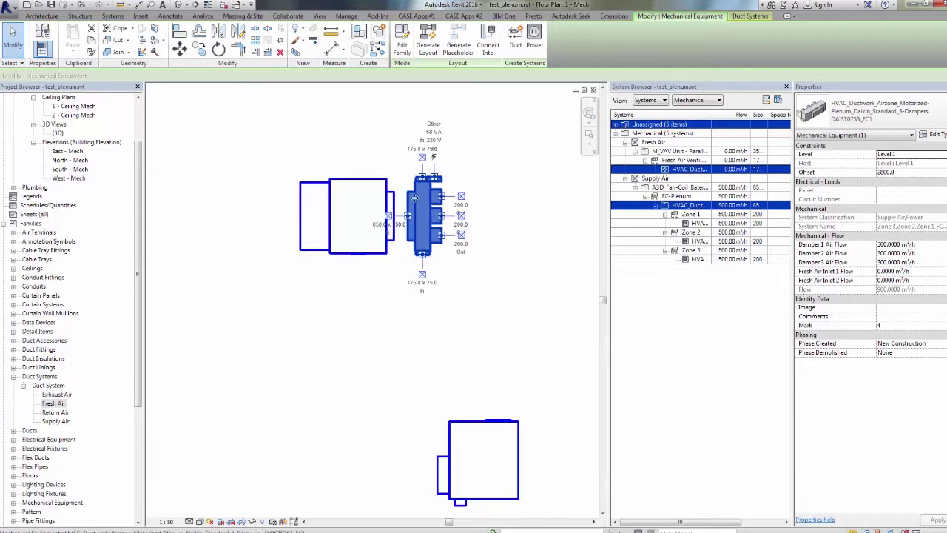
left_click(399, 230)
left_click(395, 228)
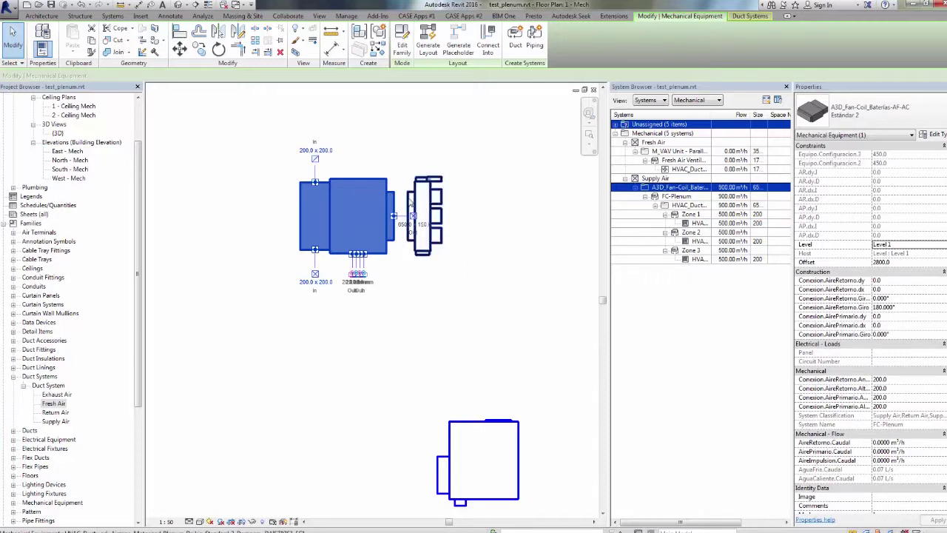
left_click(410, 205)
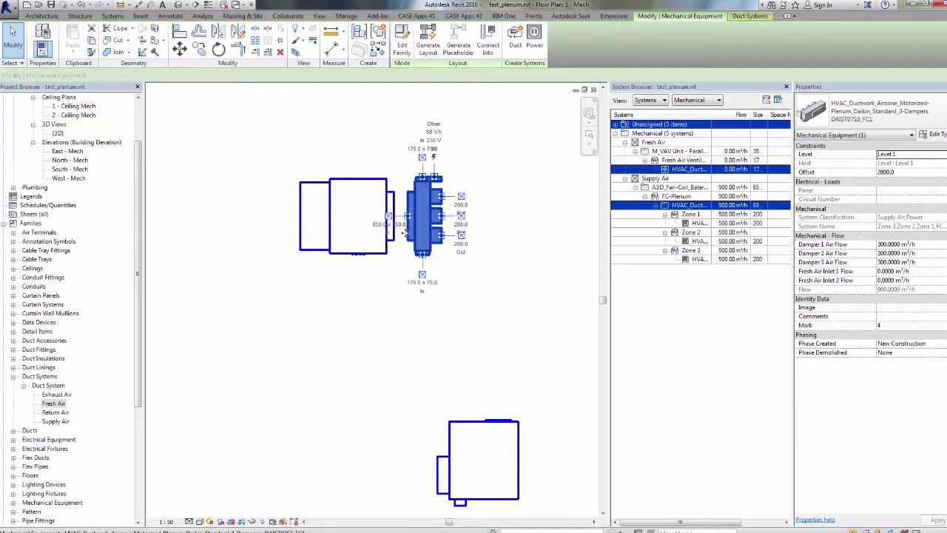
left_click(411, 231)
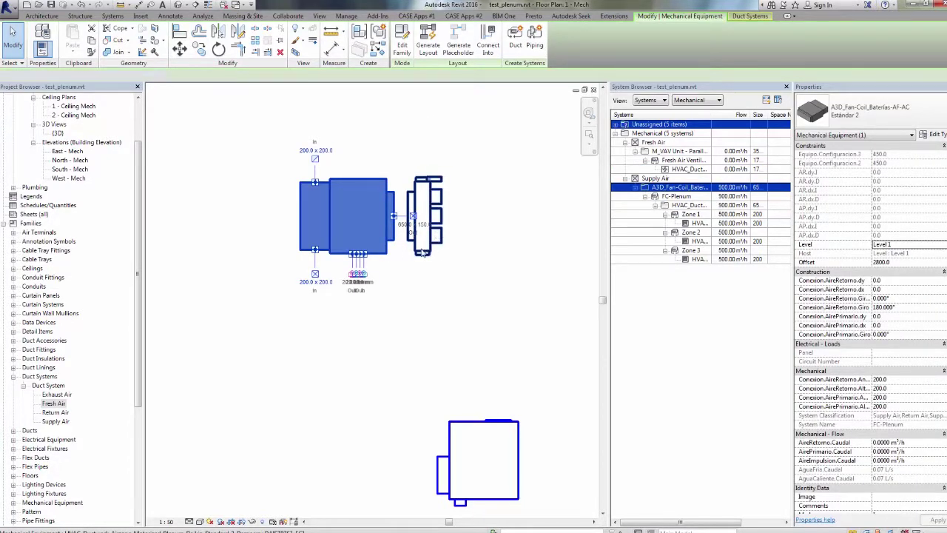
left_click(419, 213)
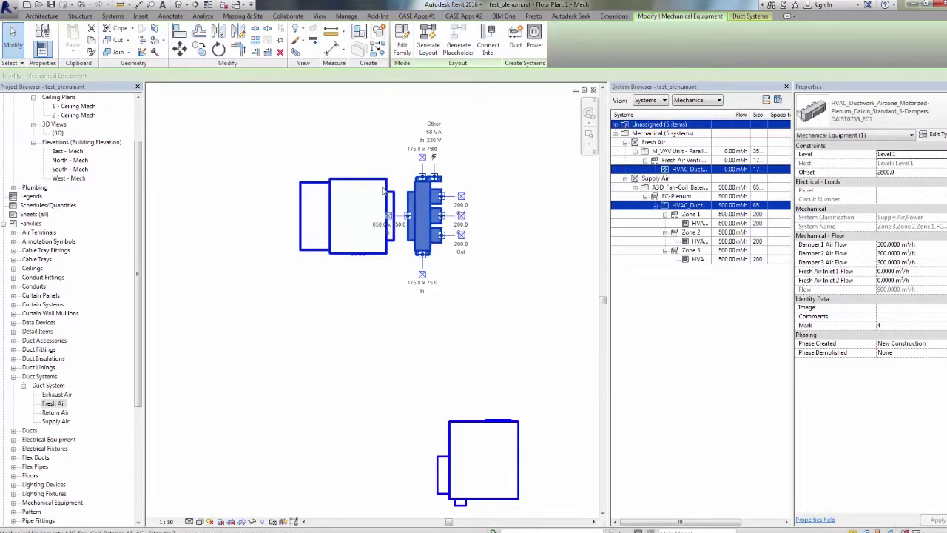
Try moving the plenum by its 650 x 150 inlet connector onto the fan coil's outlet, and bring it back.
scroll(381, 188, "up", 3)
left_click_drag(426, 239, 403, 239)
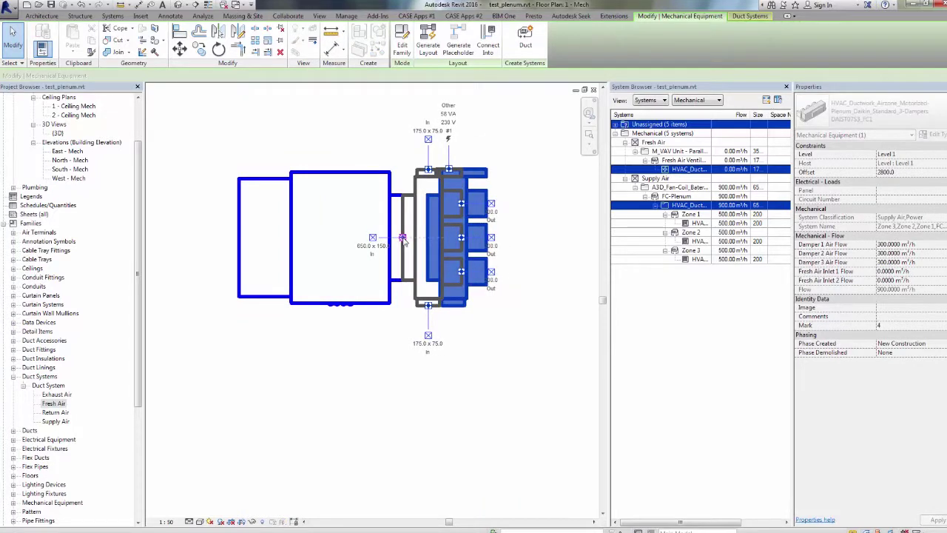
left_click_drag(403, 240, 426, 238)
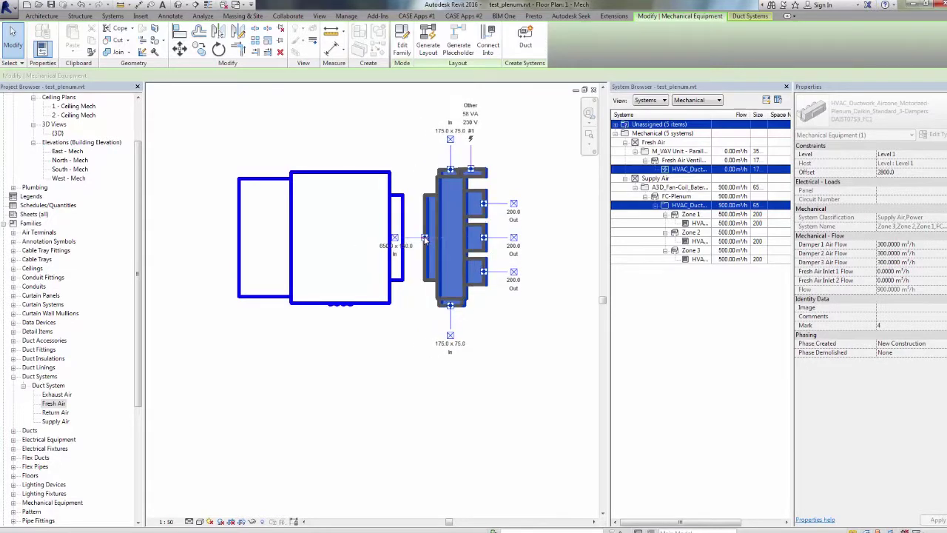
Show duct disconnect warnings for the equipment and diffusers in the floor plan.
left_click(450, 239)
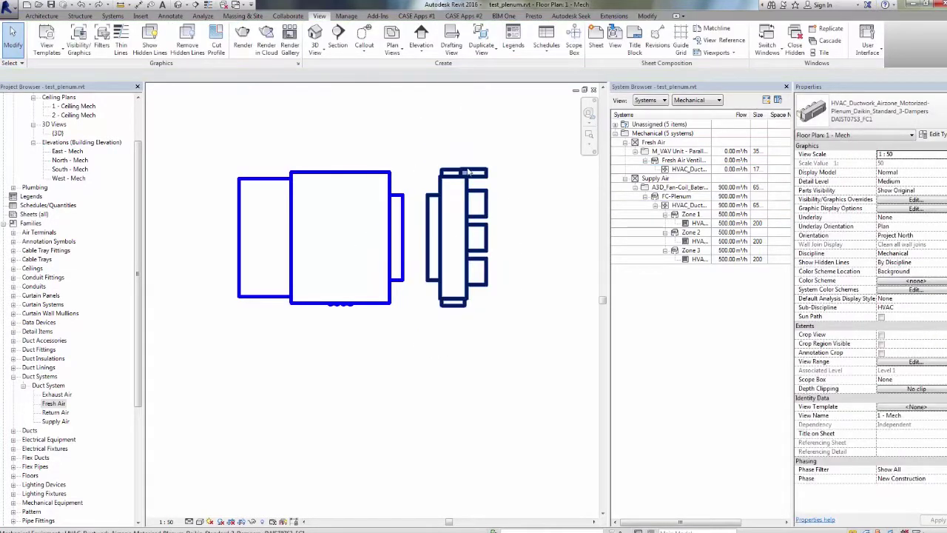
scroll(449, 239, "down", 4)
middle_click_drag(418, 194, 370, 227)
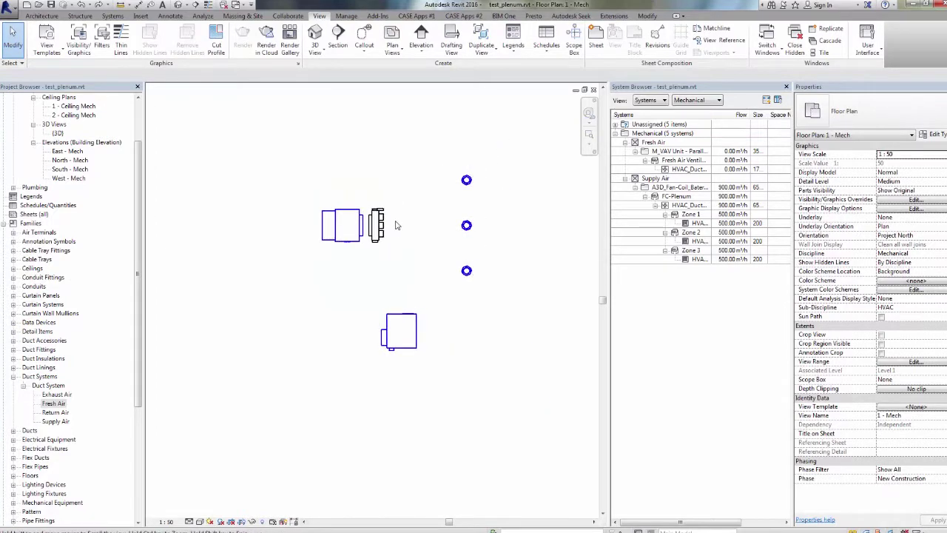
scroll(378, 216, "up", 2)
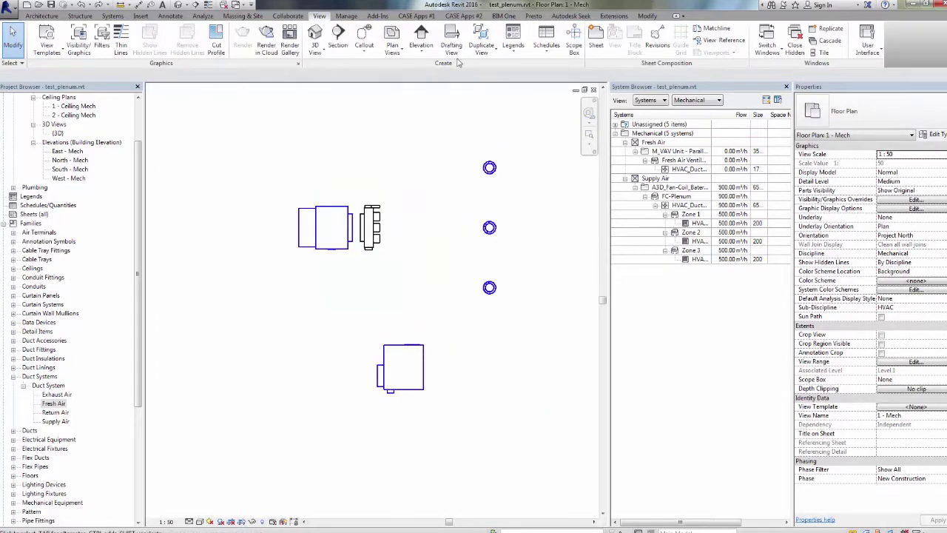
left_click(203, 16)
left_click(630, 51)
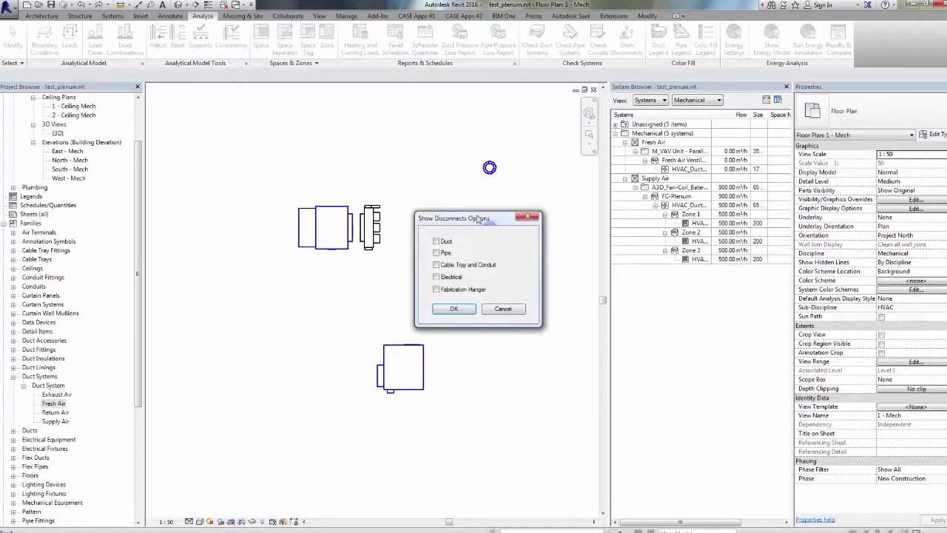
left_click(455, 310)
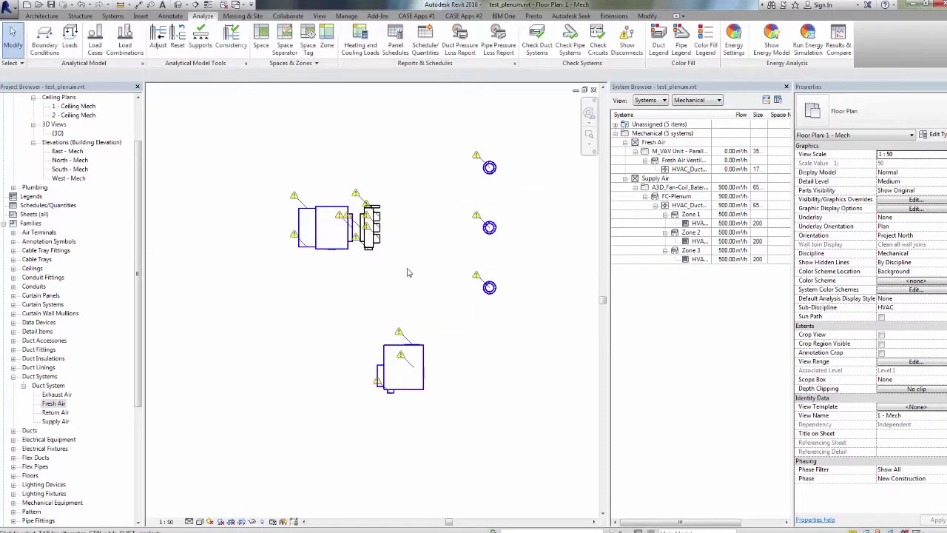
Connect the plenum directly to the fan coil by moving its 650 x 150 inlet connector onto the fan coil's outlet.
scroll(405, 270, "up", 5)
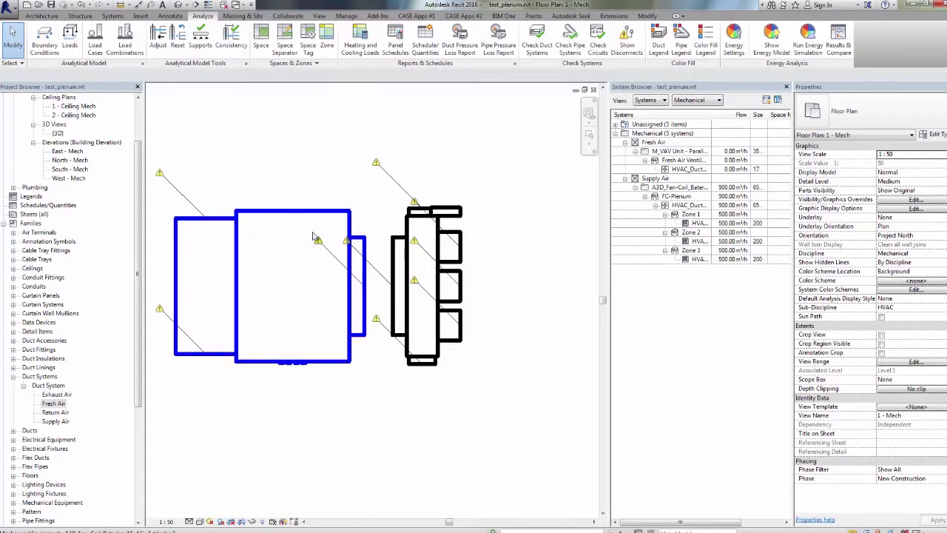
left_click(398, 296)
left_click_drag(392, 289, 363, 287)
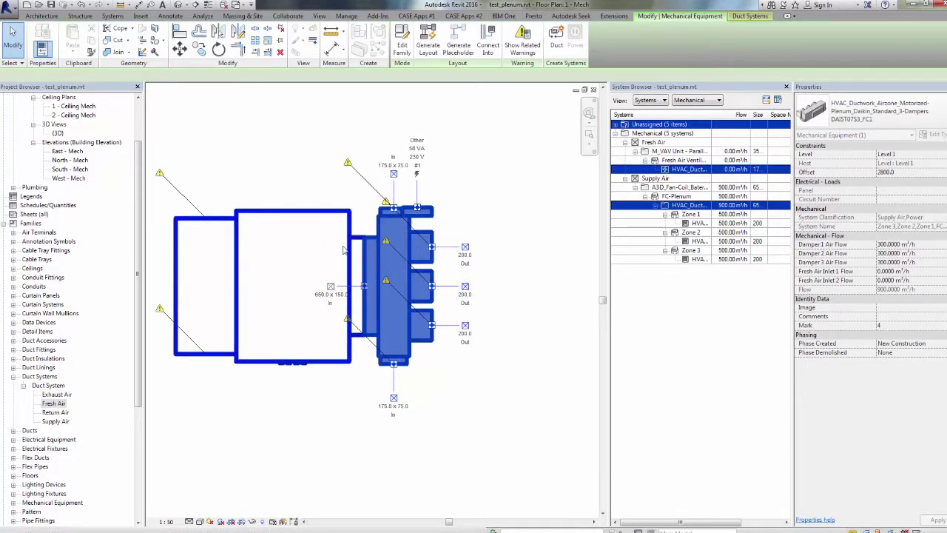
left_click(518, 240)
Draw a 200 mm round duct from the plenum's lowest outlet, about 1840 mm out, down and across to the Zone 3 diffuser.
scroll(482, 264, "down", 5)
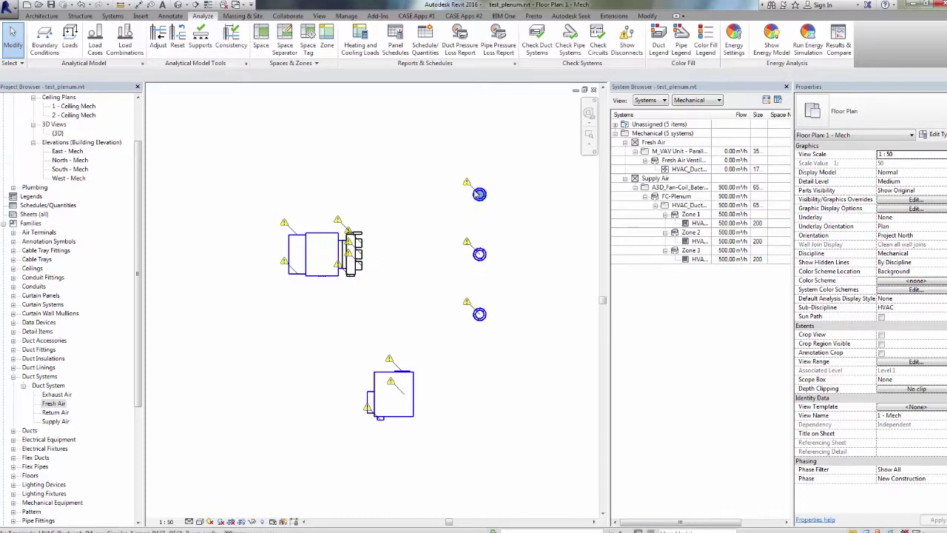
left_click(357, 266)
scroll(378, 270, "up", 3)
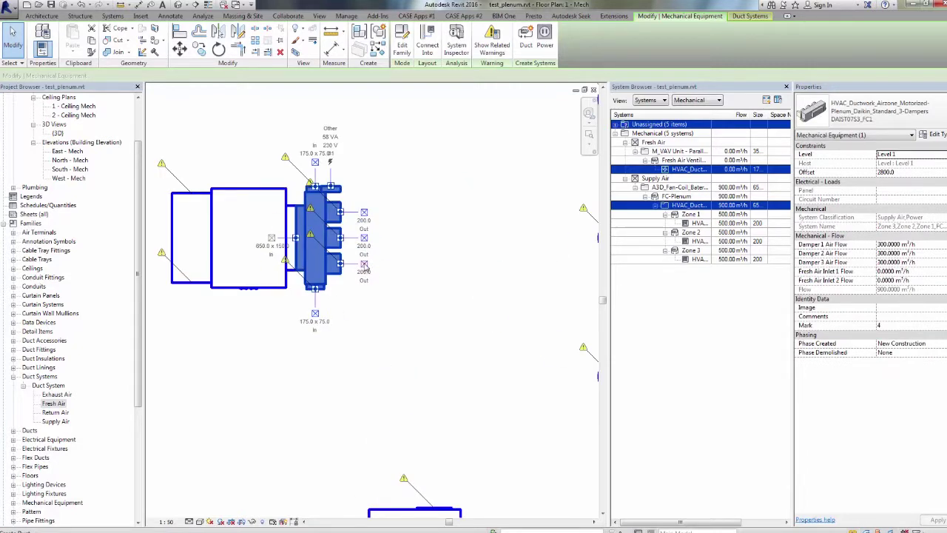
scroll(364, 265, "down", 2)
left_click(352, 265)
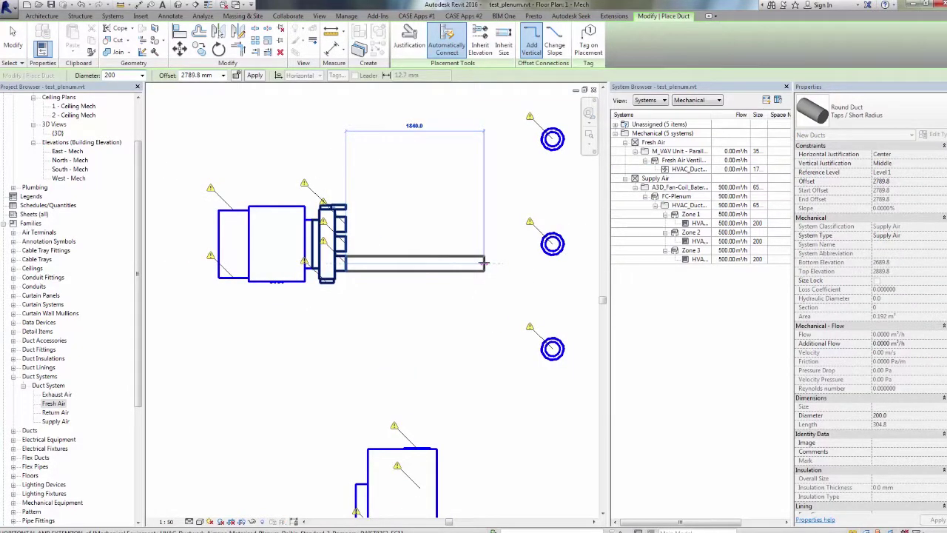
left_click(484, 307)
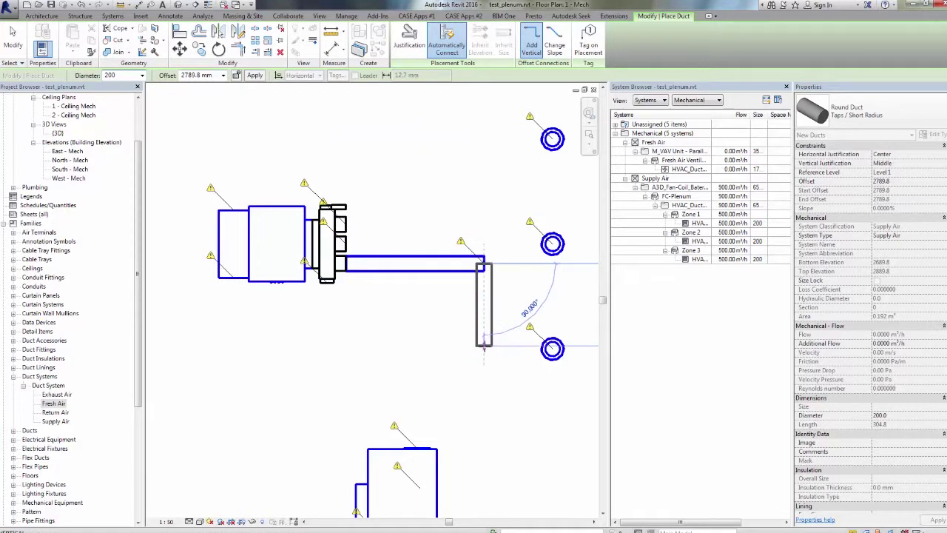
left_click(526, 349)
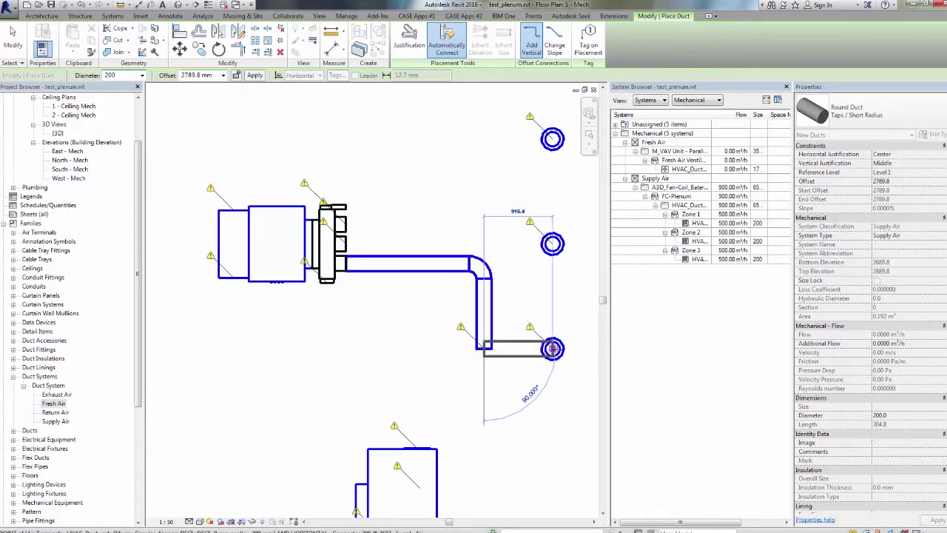
left_click(553, 349)
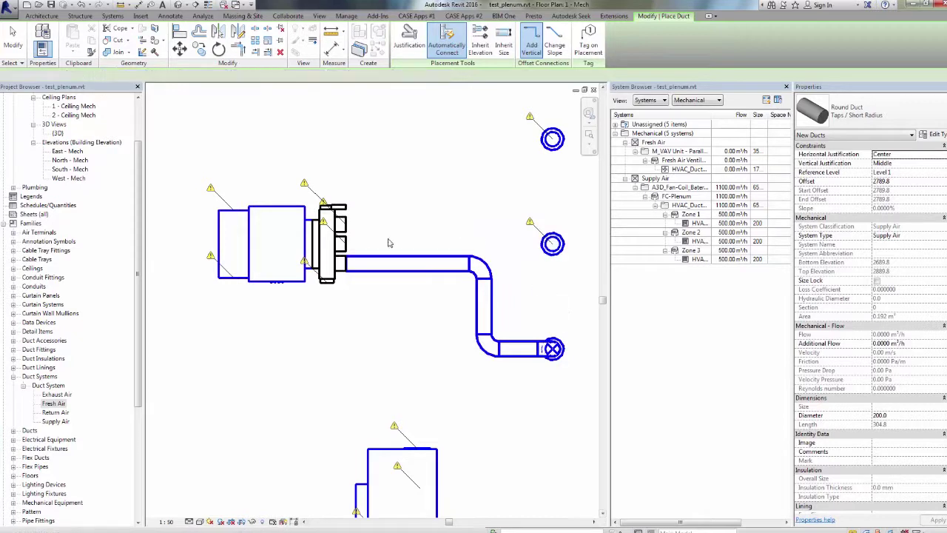
key("Escape")
key("Escape")
Draw a straight 200 mm round duct from the plenum's middle outlet to the Zone 2 diffuser.
left_click(362, 247)
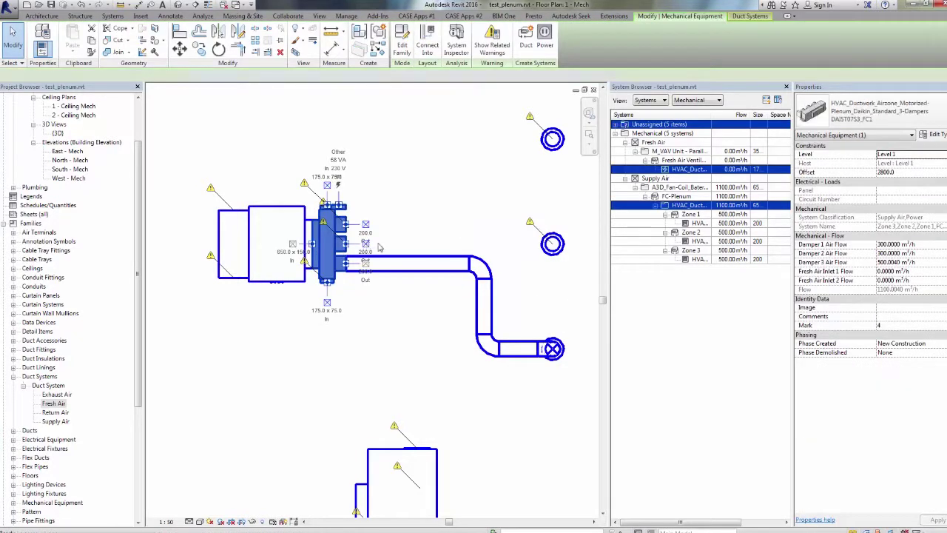
left_click(365, 243)
left_click(500, 242)
left_click(582, 291)
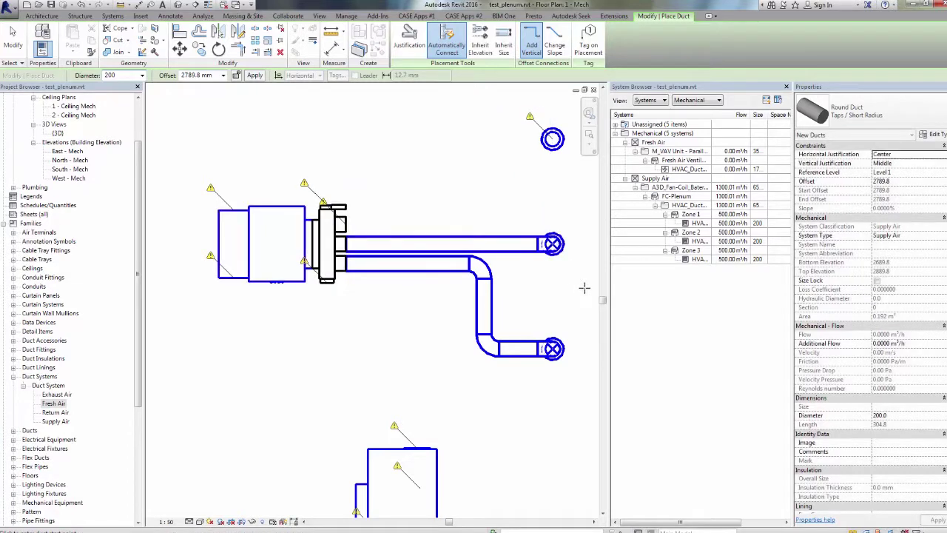
key("Escape")
key("Escape")
Draw a 200 mm round duct from the plenum's uppermost outlet, about 1840 mm out, up and across to the Zone 1 diffuser.
left_click(338, 231)
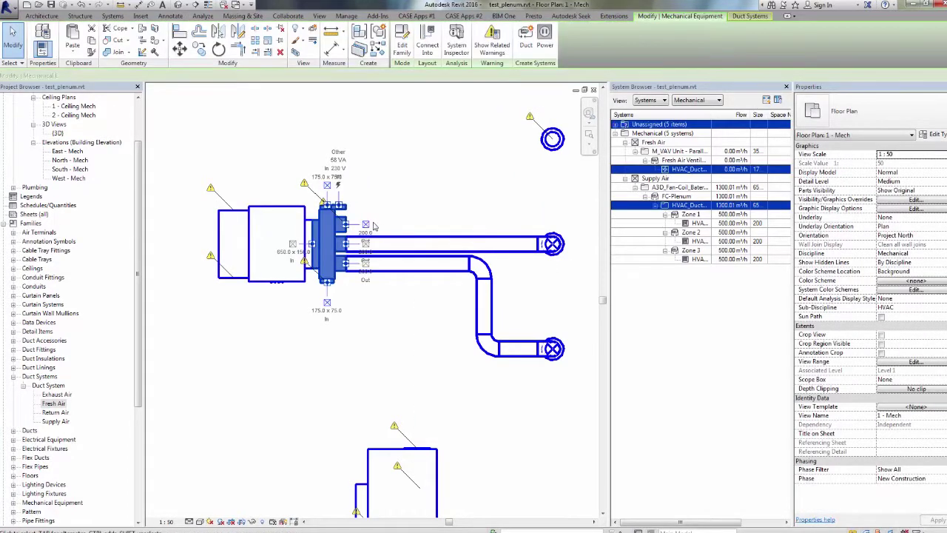
left_click(366, 223)
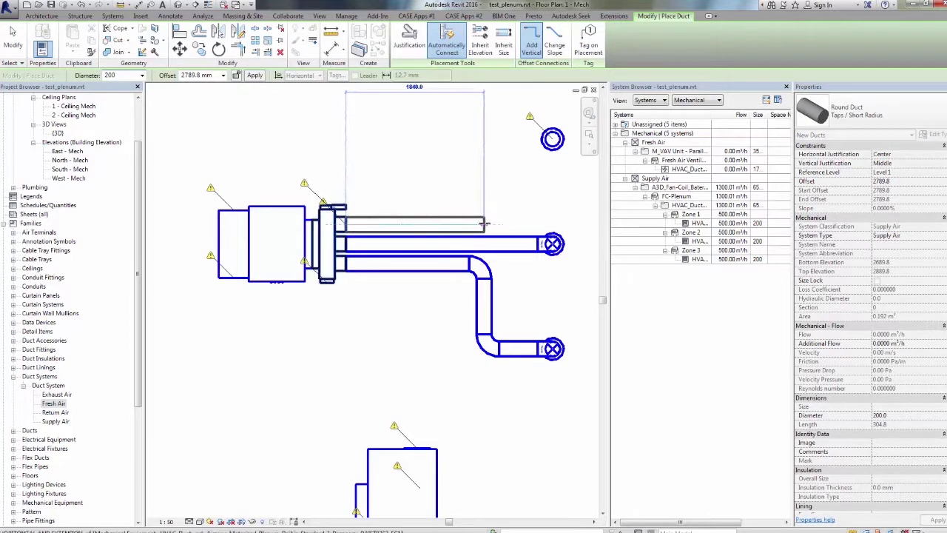
left_click(485, 221)
left_click(485, 138)
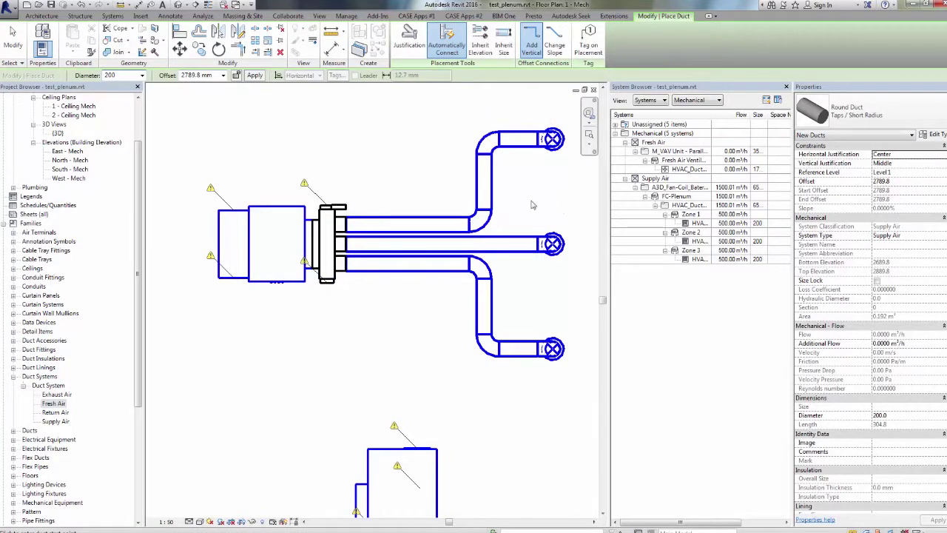
key("Escape")
key("Escape")
Set the flow (Flujo) of the Zone 3 diffuser to 500 m³/h.
middle_click_drag(528, 217, 500, 204)
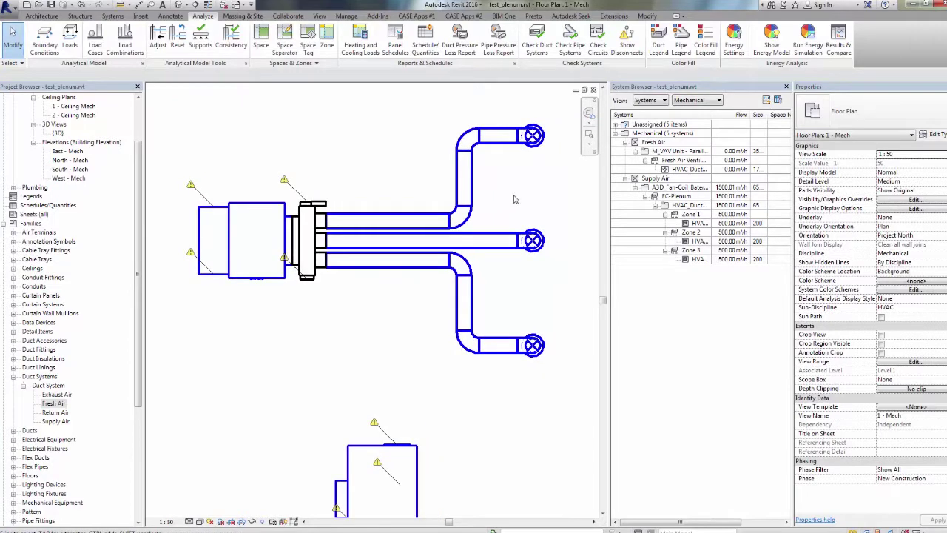
middle_click_drag(597, 271, 592, 268)
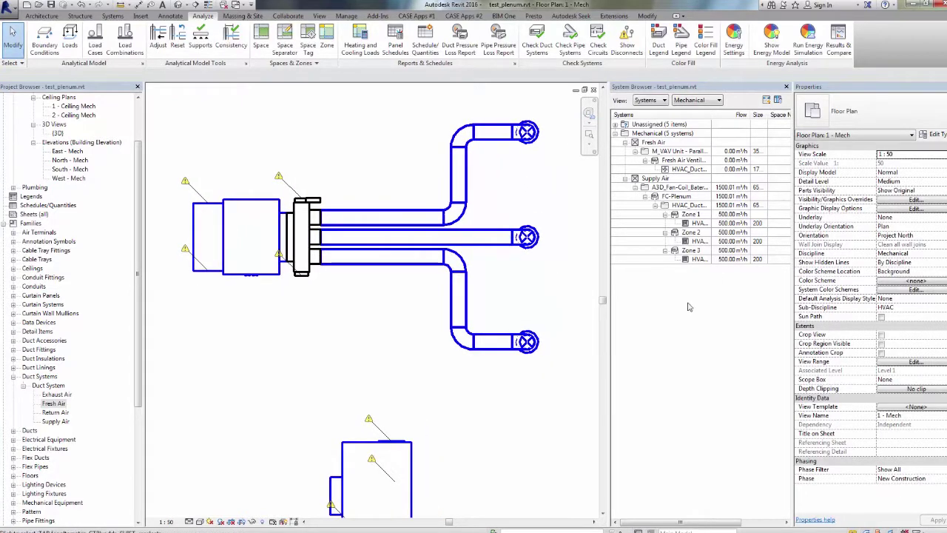
left_click(527, 342)
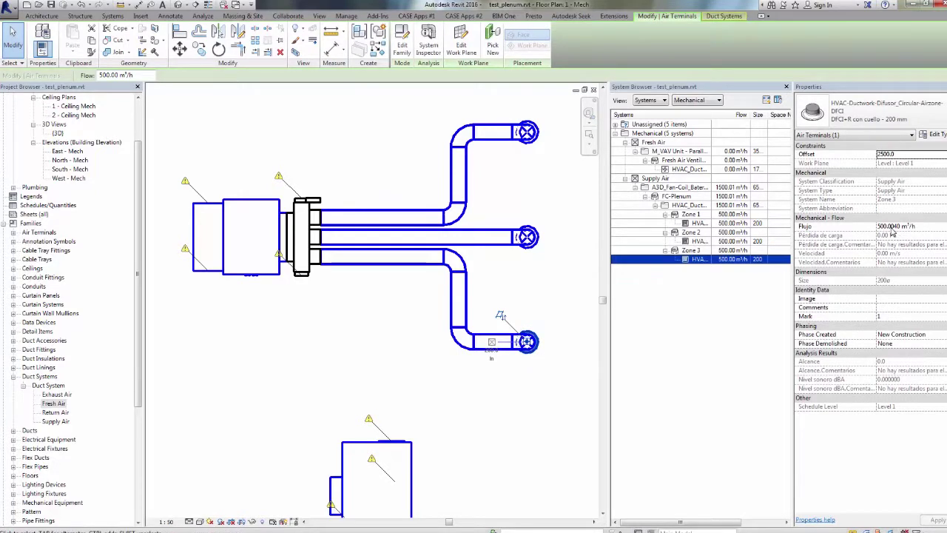
left_click(924, 227)
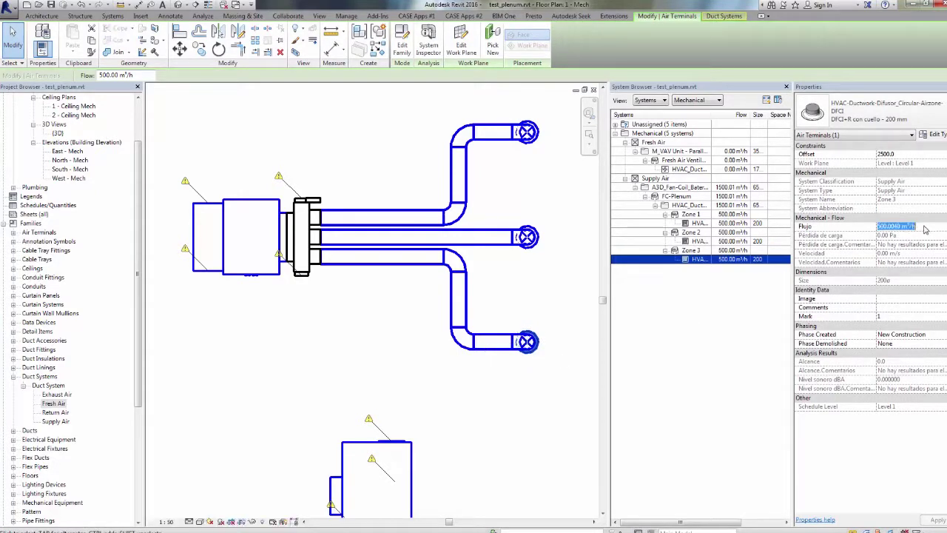
type("500")
key("Return")
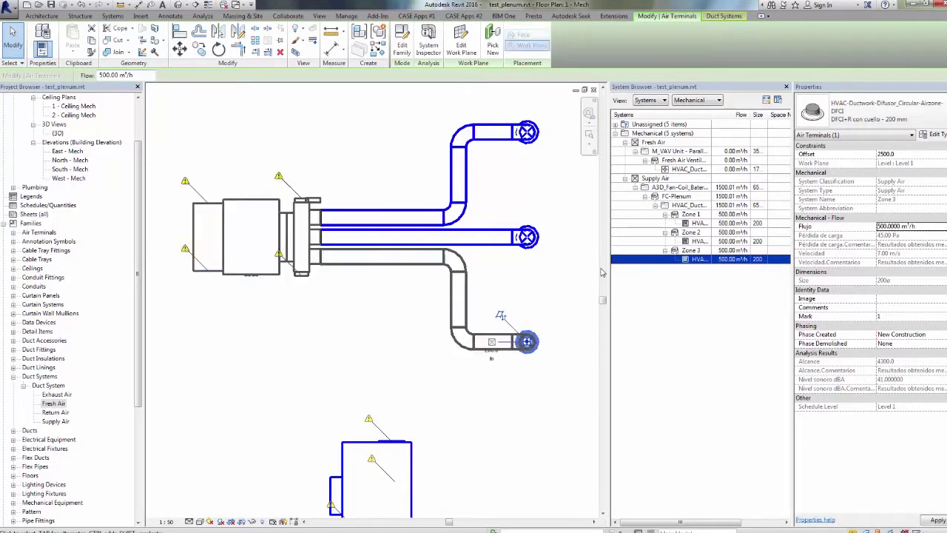
Set the flow (Flujo) of the Zone 2 and Zone 1 diffusers to 500 m³/h each.
left_click(536, 250)
left_click(929, 227)
type("500")
key("Return")
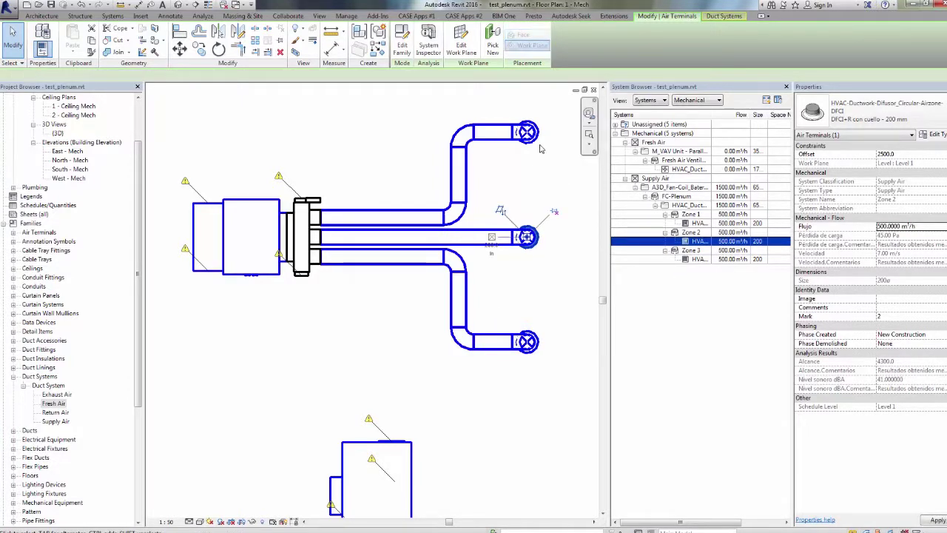
left_click(540, 148)
left_click(928, 227)
type("500")
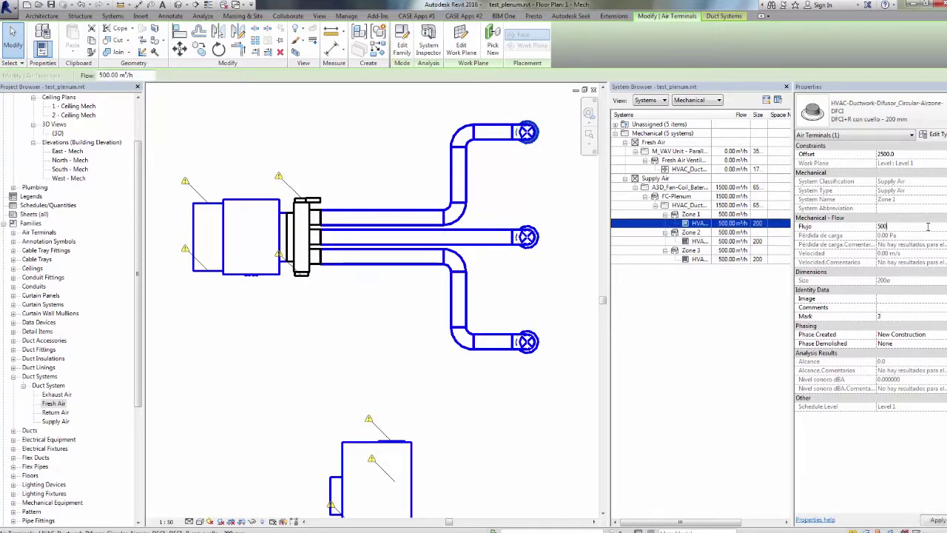
key("Return")
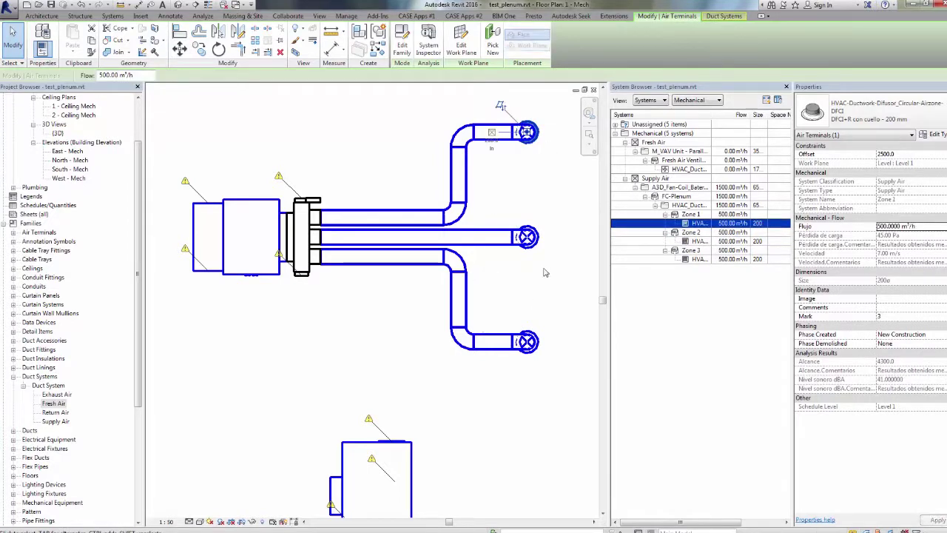
Examine the flows of the three zone diffusers in the System Browser and the plenum's damper and total air flows.
left_click(731, 259)
left_click(732, 241)
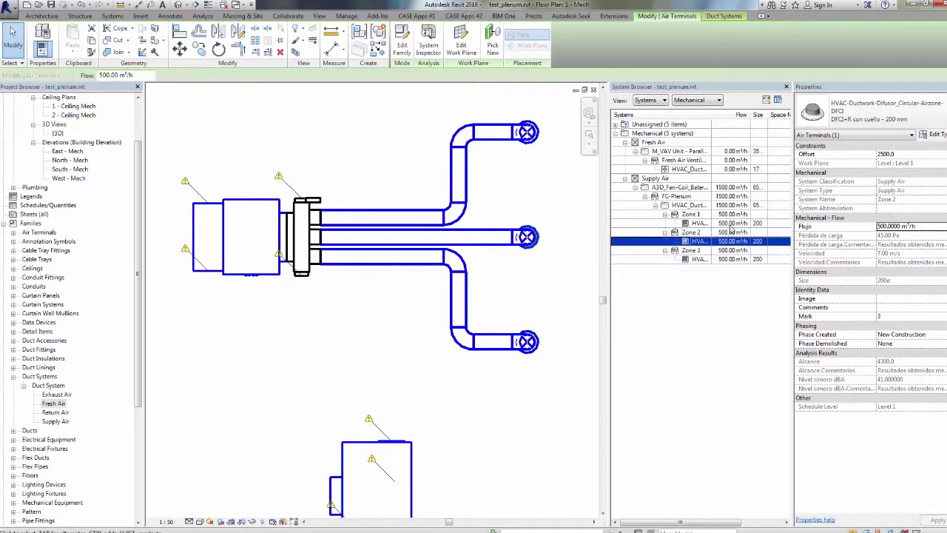
left_click(736, 223)
left_click(731, 207)
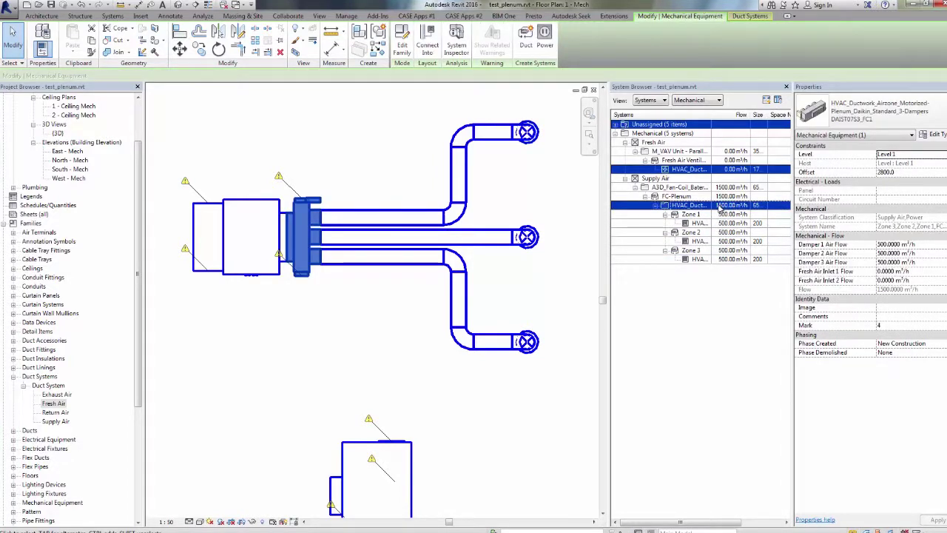
left_click(314, 219)
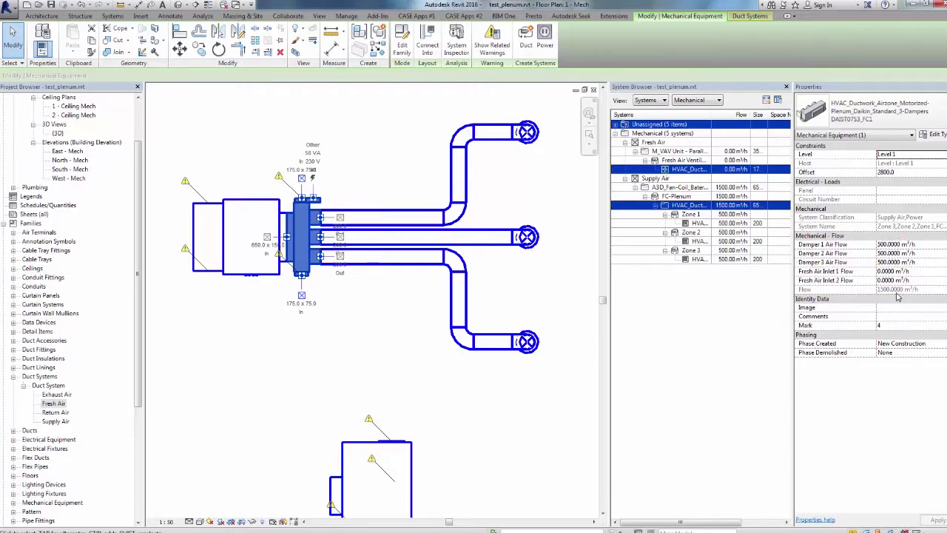
middle_click_drag(334, 310, 347, 308)
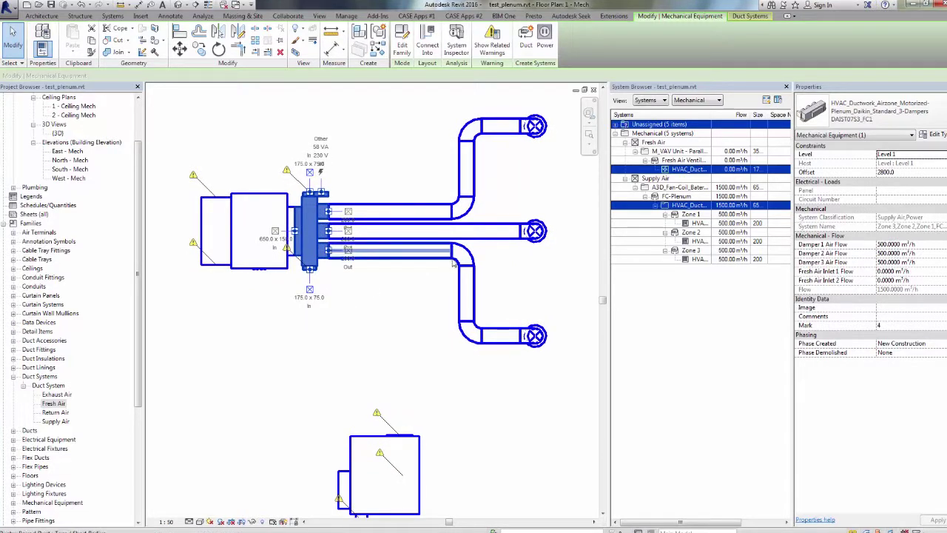
Examine the fan coil's AireImpulsion.Caudal flow against the System Browser flows, and clear the selection.
left_click(287, 204)
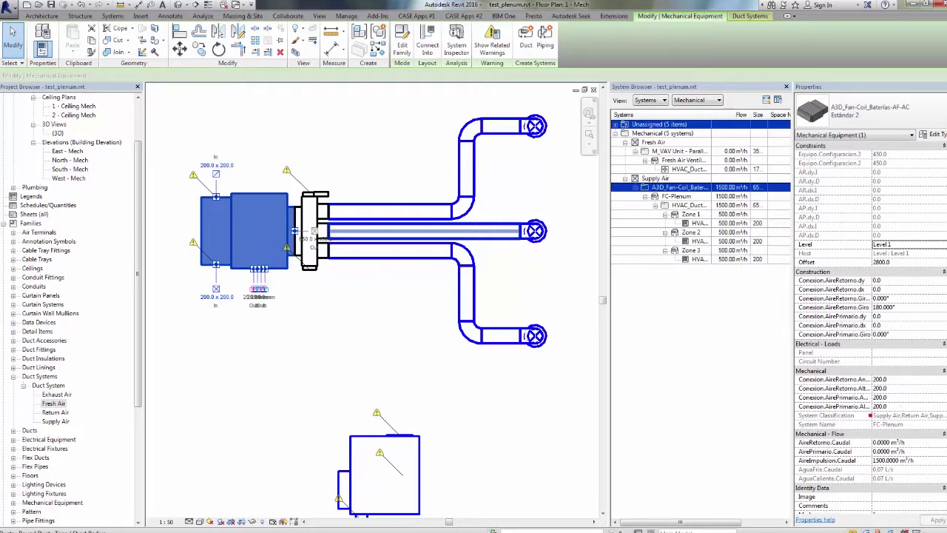
left_click_drag(790, 456, 946, 467, "ctrl")
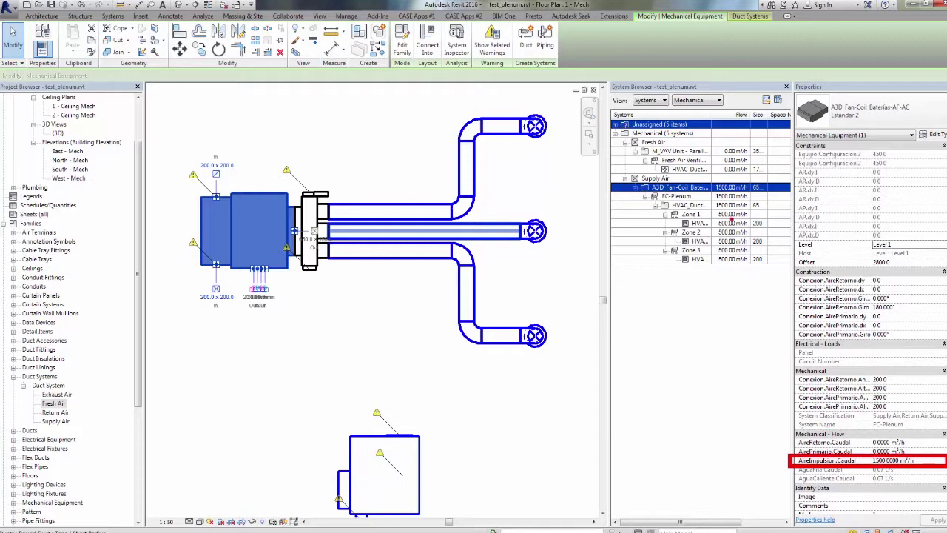
mouse_move(741, 198)
left_mouse_down()
mouse_move(721, 209)
mouse_move(755, 204)
mouse_move(703, 182)
mouse_move(753, 197)
mouse_move(717, 180)
left_mouse_up()
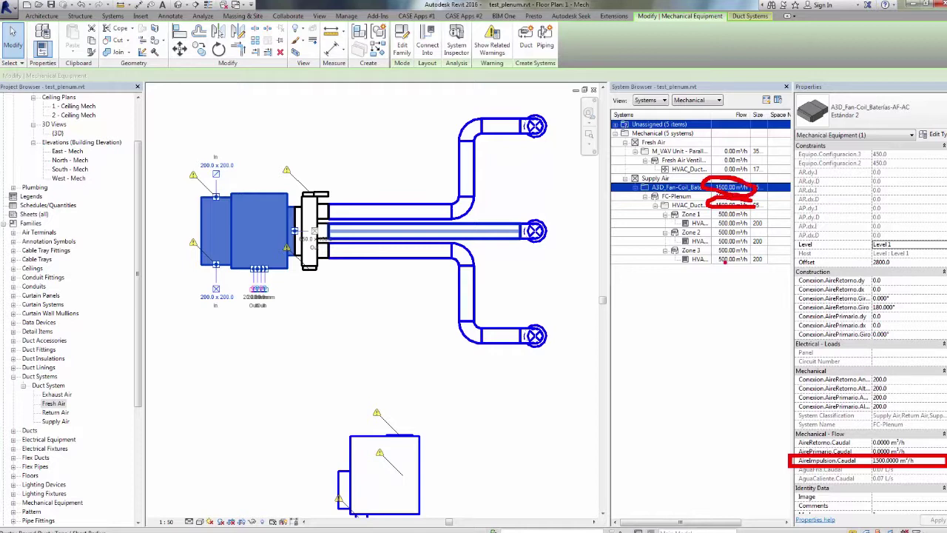
mouse_move(756, 260)
left_mouse_down()
mouse_move(749, 219)
mouse_move(769, 224)
left_mouse_up()
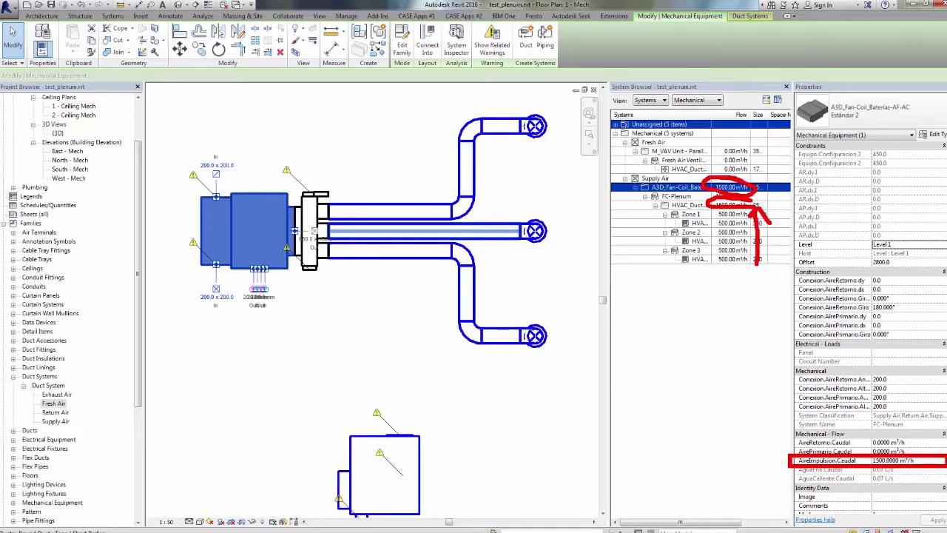
key("Escape")
left_click(372, 319)
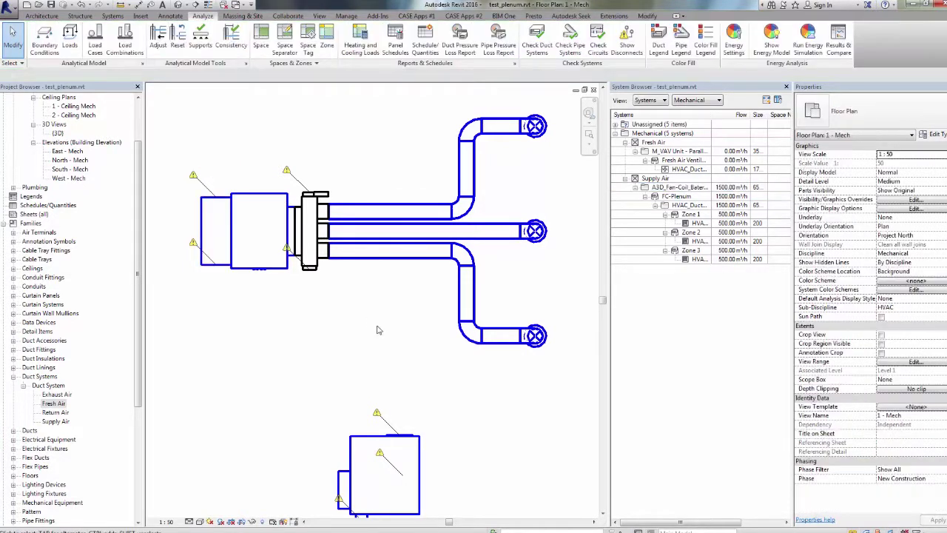
Set the Airzone plenum's Fresh Air Inlet 2 Flow to 200 m³/h.
middle_click_drag(385, 330, 389, 321)
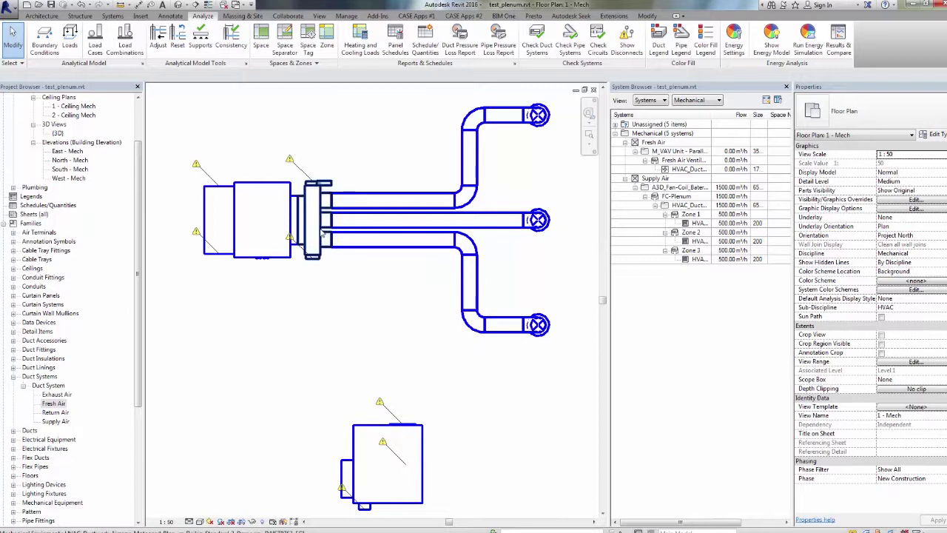
left_click(322, 231)
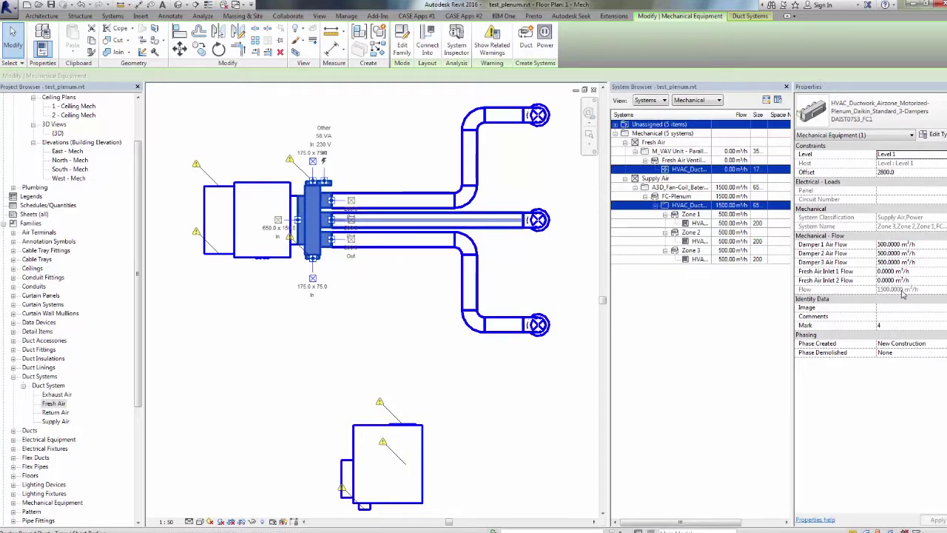
left_click(290, 195)
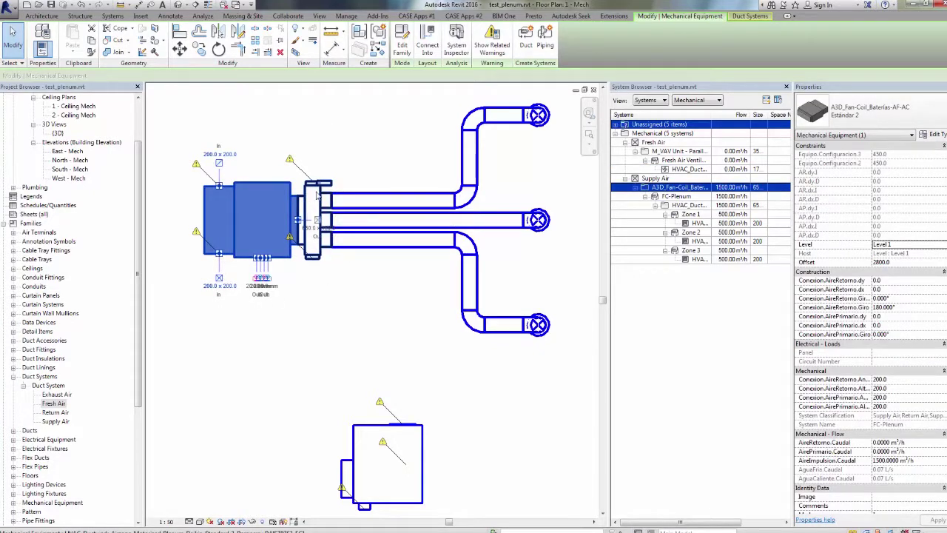
left_click(309, 194)
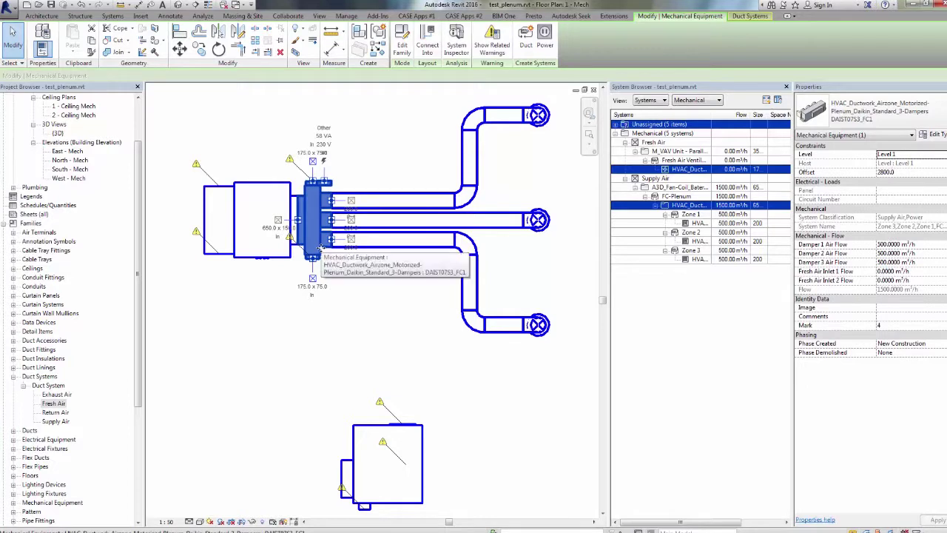
left_click(918, 281)
type("200")
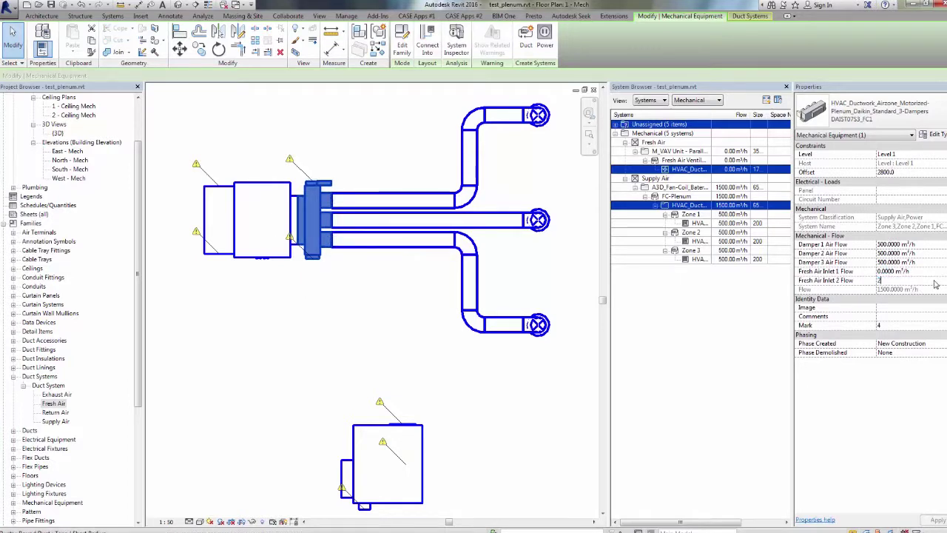
left_click(908, 272)
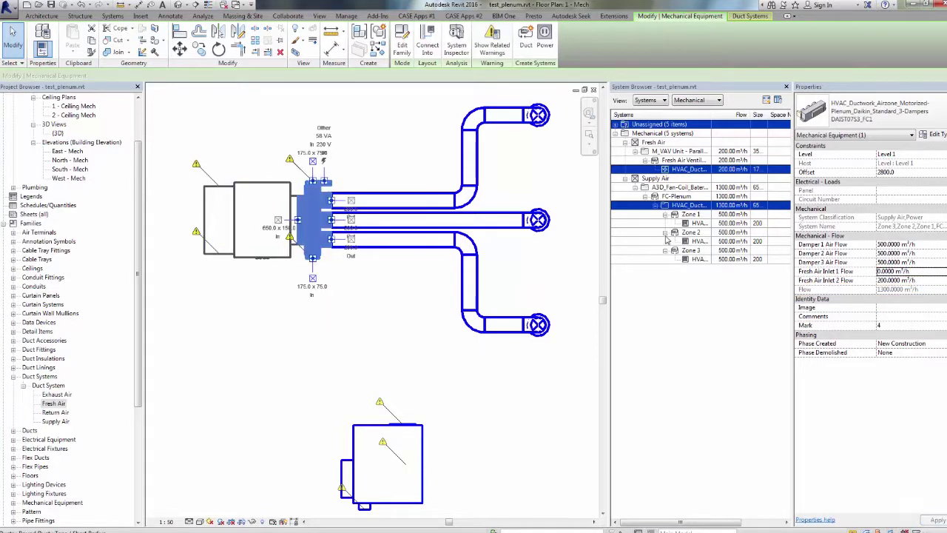
Compare the Fresh Air and FC-Plenum flows in the System Browser with the VAV unit's SupplyAirFlow while the unit is not ducted to the plenum.
left_click(731, 197)
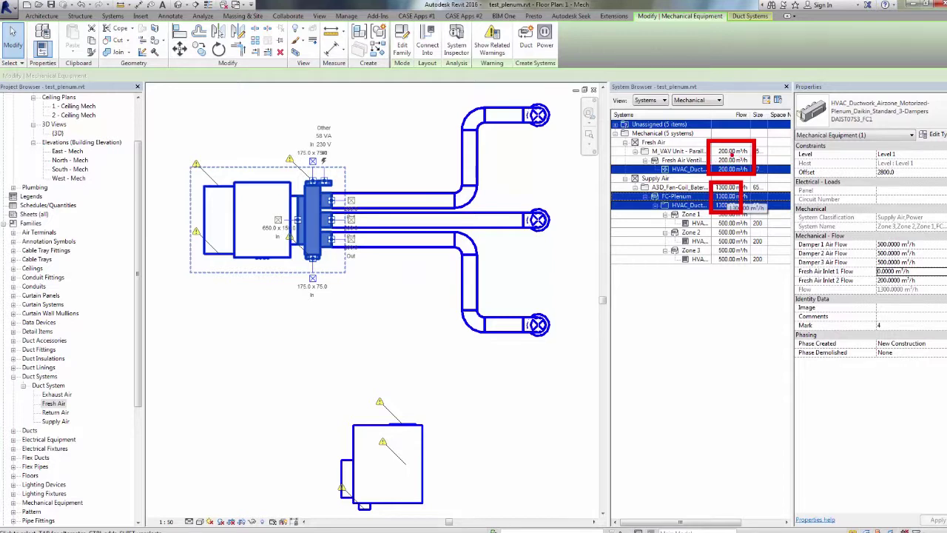
key("Escape")
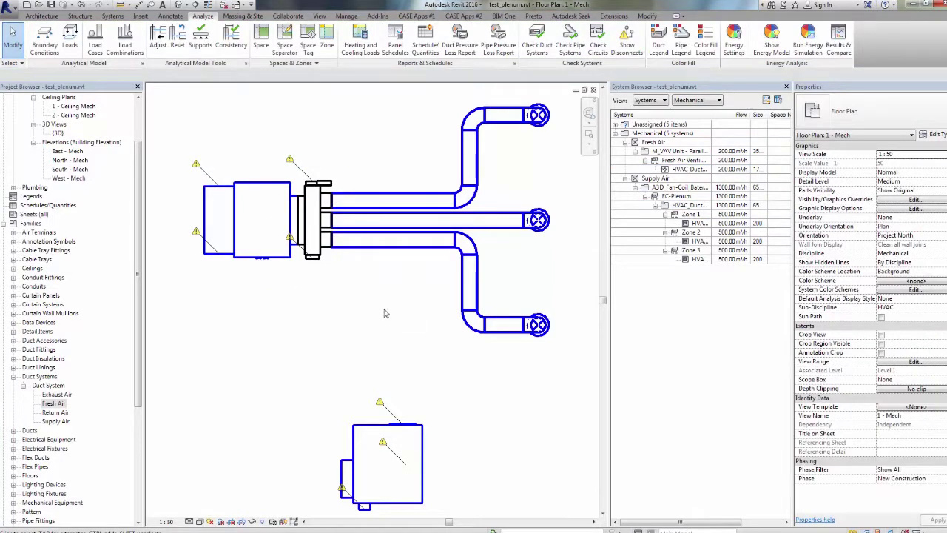
left_click(421, 427)
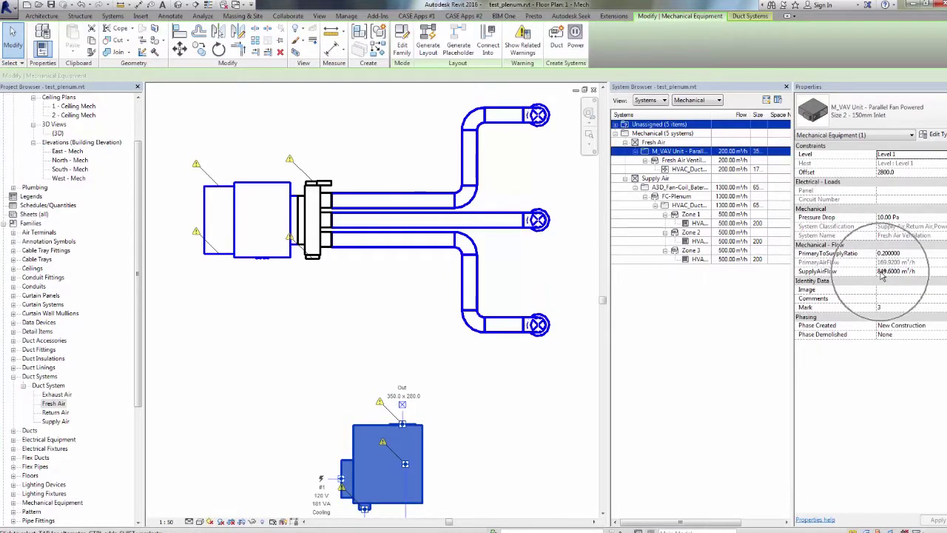
left_click(505, 289)
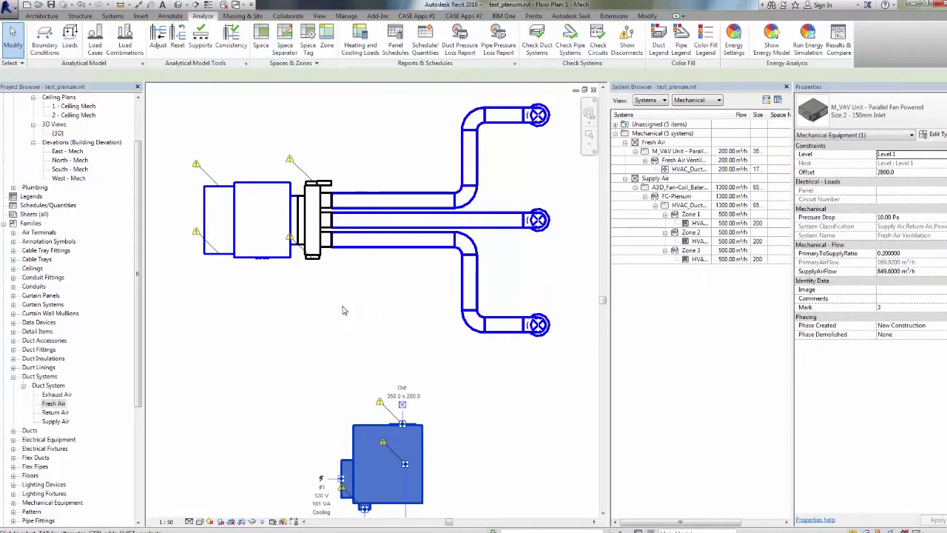
left_click(325, 250)
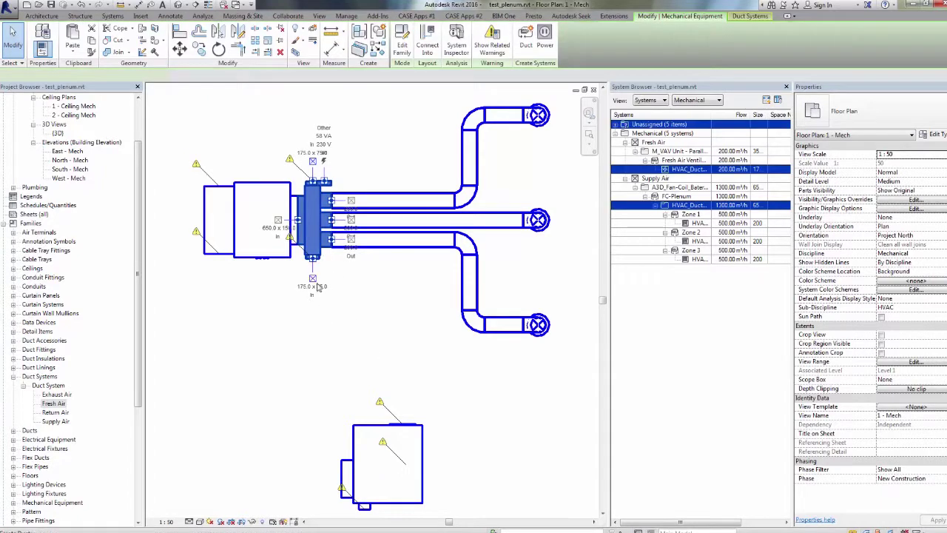
left_click(413, 429)
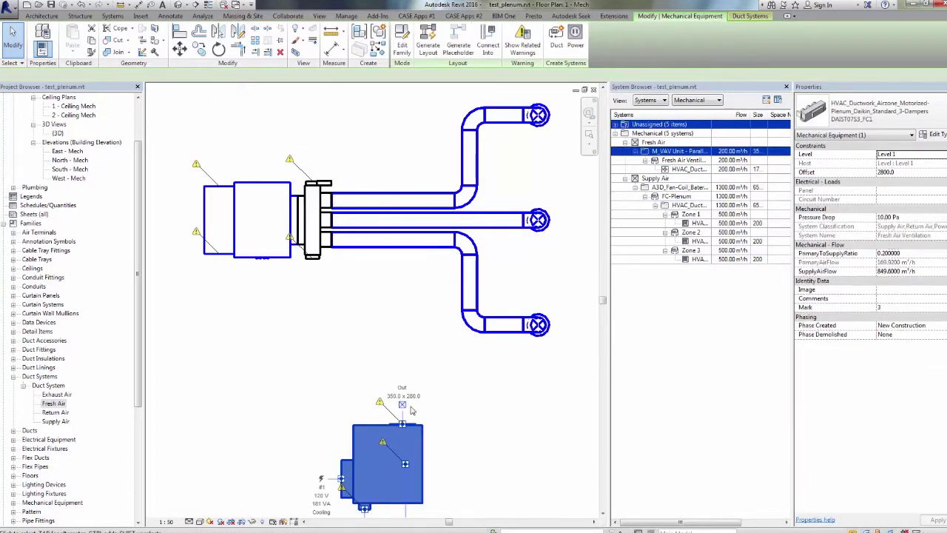
left_click(317, 256)
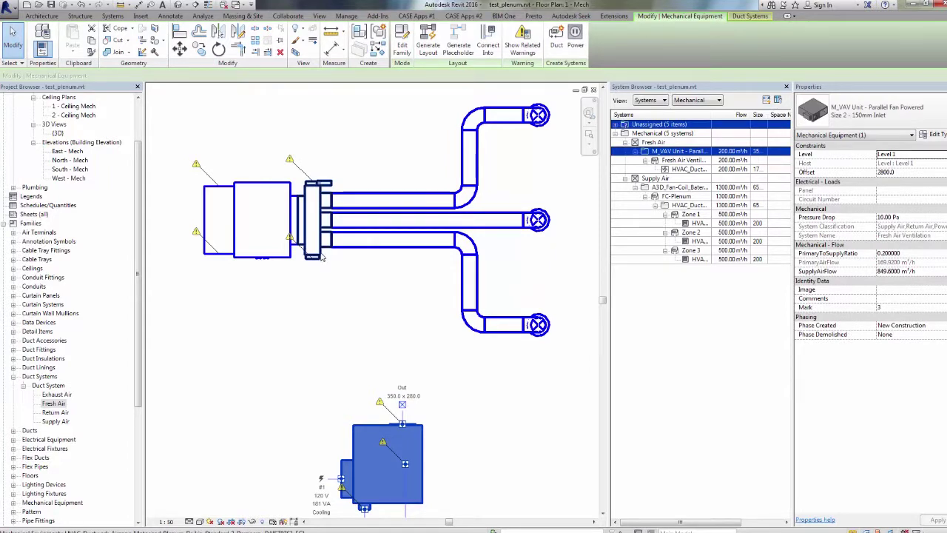
Draw a 350 x 280 rectangular duct from the VAV unit's outlet, about 740 mm out, across into line with the plenum's facing fresh air inlet, and up towards it.
left_click(422, 430)
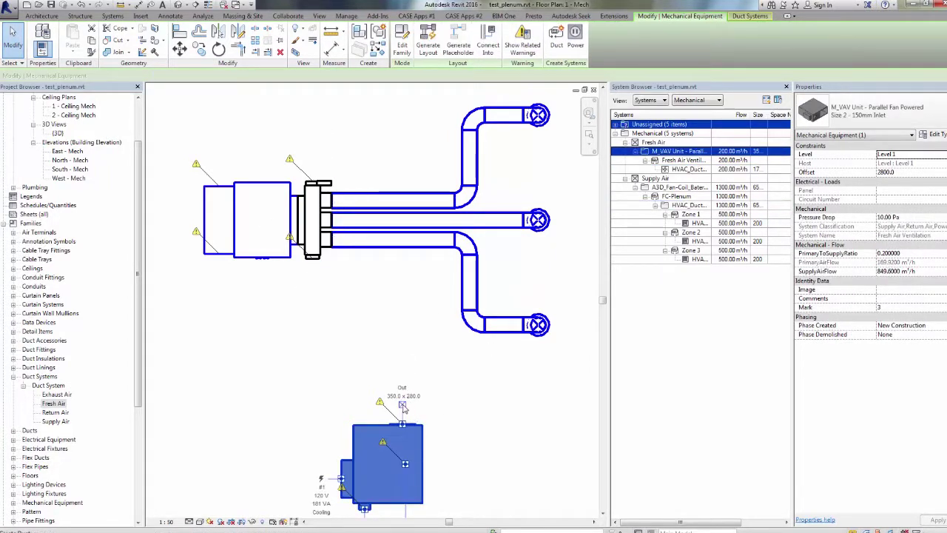
left_click(402, 402)
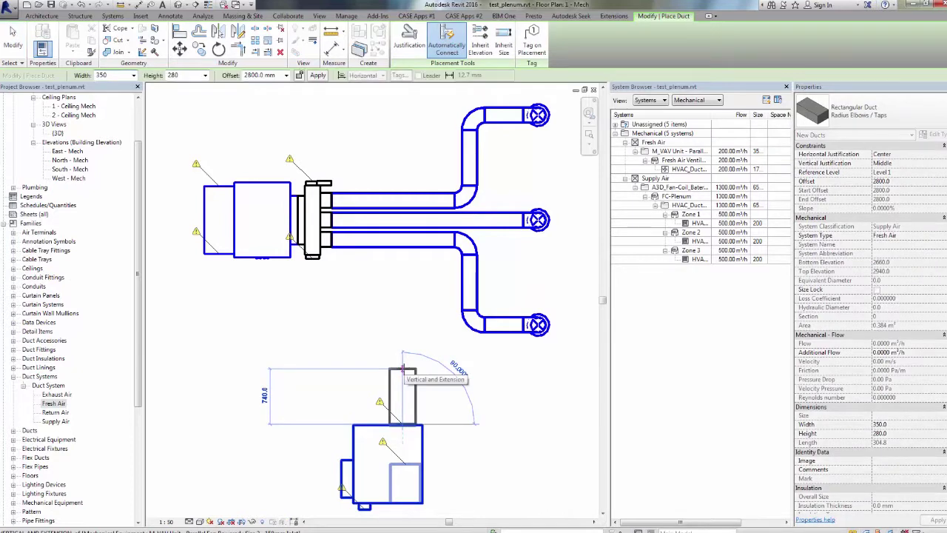
left_click(402, 369)
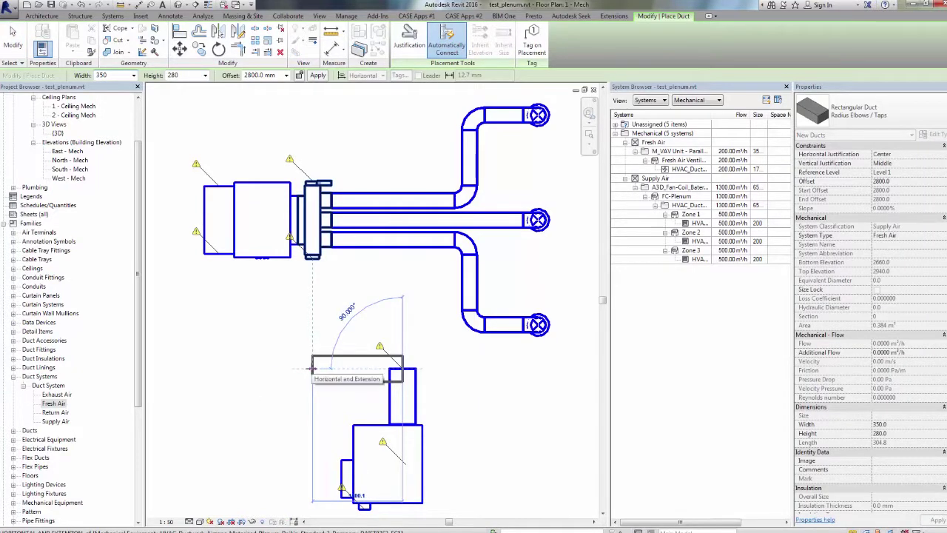
left_click(312, 367)
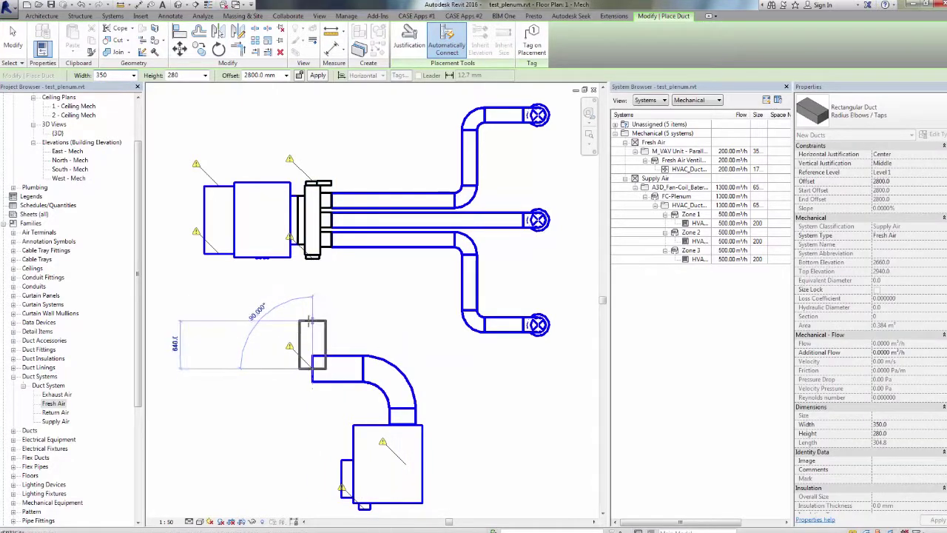
left_click(329, 322)
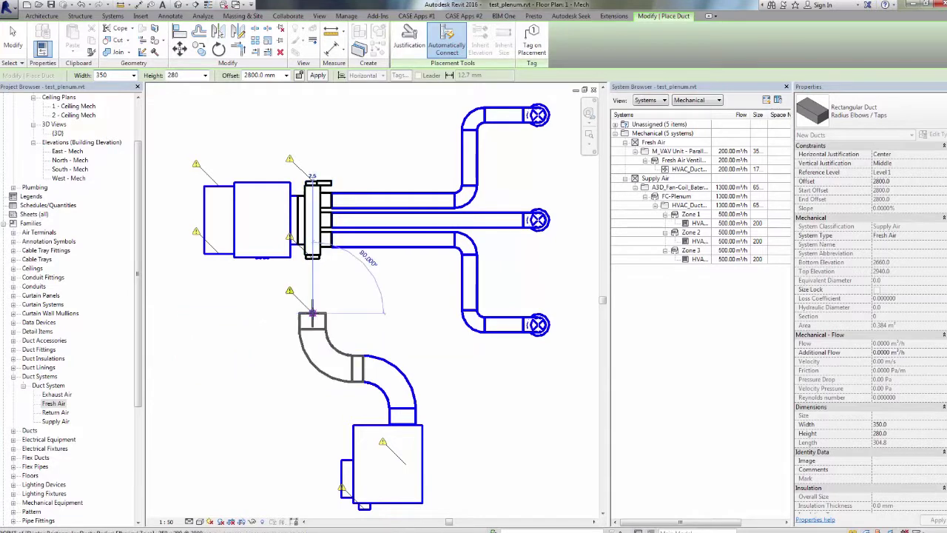
left_click(13, 41)
Connect the open end of the rectangular duct to the plenum's facing fresh air inlet with a round flex duct, diameter 350.
left_click(314, 320)
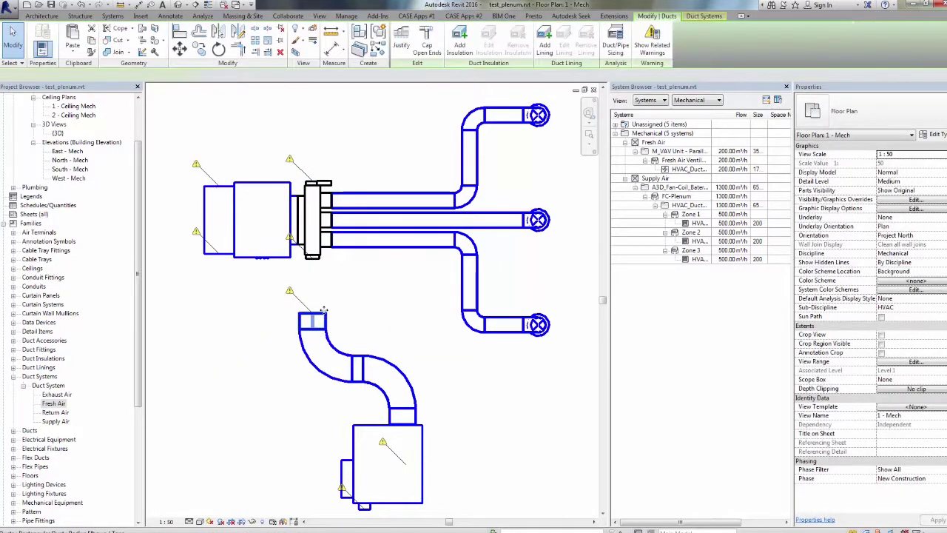
right_click(312, 312)
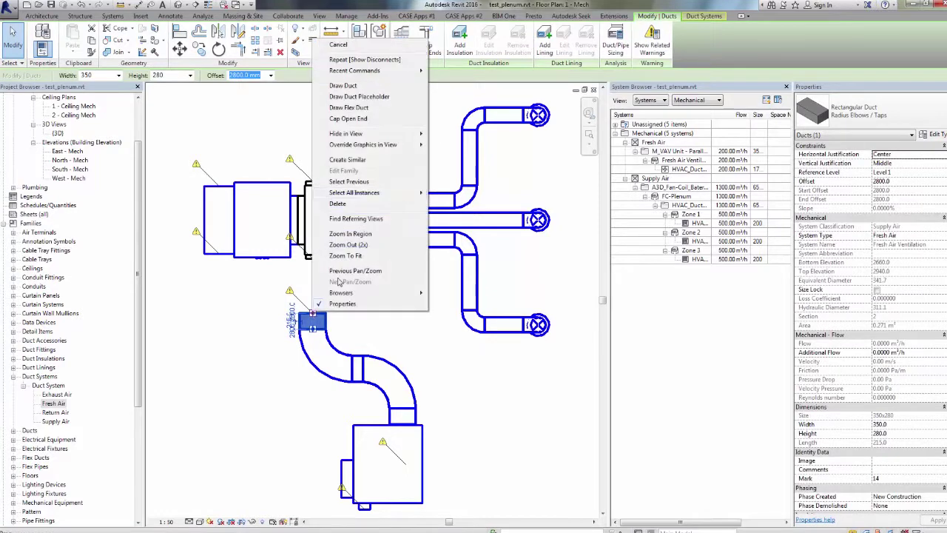
left_click(348, 107)
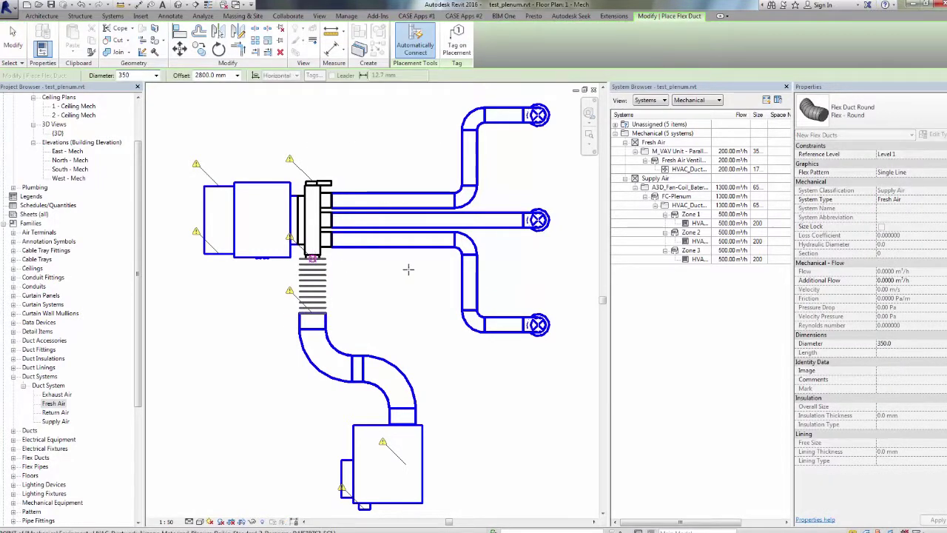
key("Escape")
key("Escape")
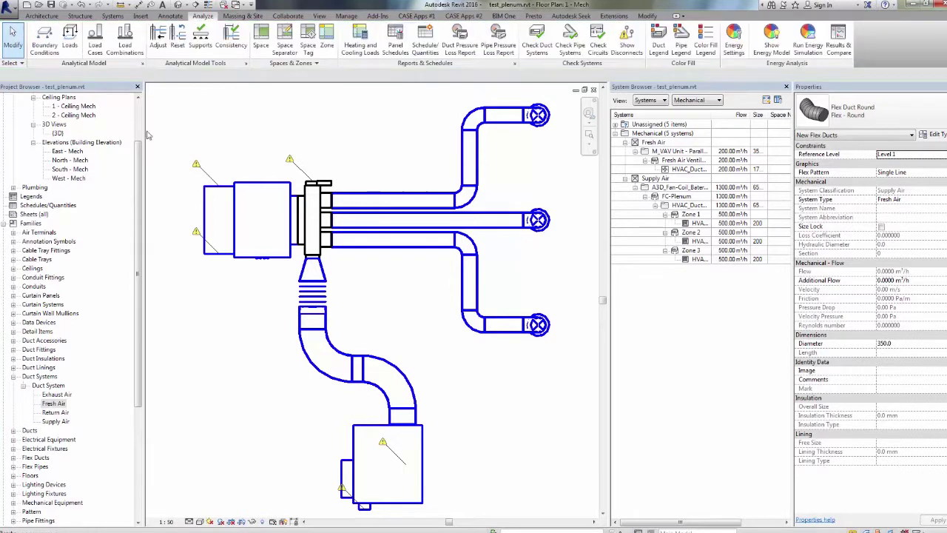
Open the default 3D view and orbit it to inspect the connected duct network.
middle_click_drag(370, 260, 363, 236)
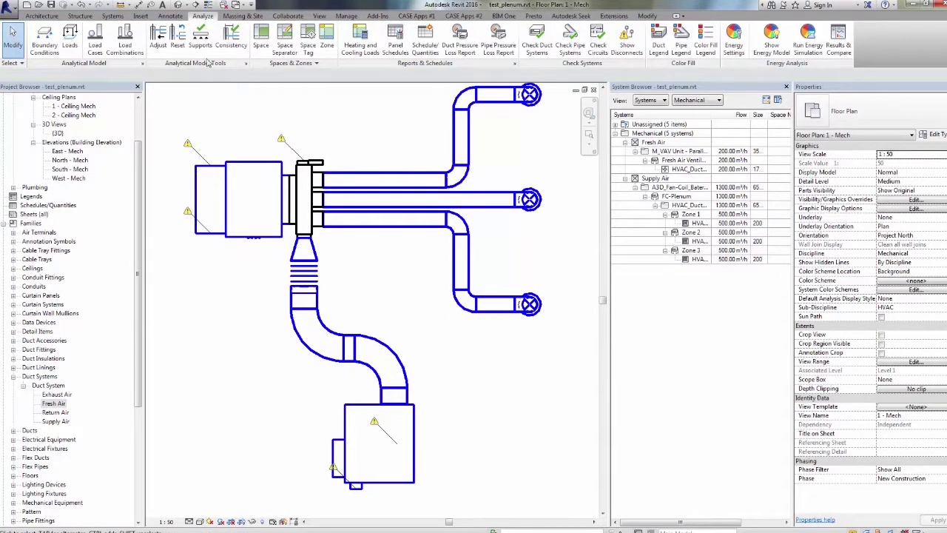
left_click(174, 5)
middle_click_drag(492, 373, 435, 315)
scroll(431, 302, "down", 2)
middle_click_drag(473, 385, 381, 365, "shift")
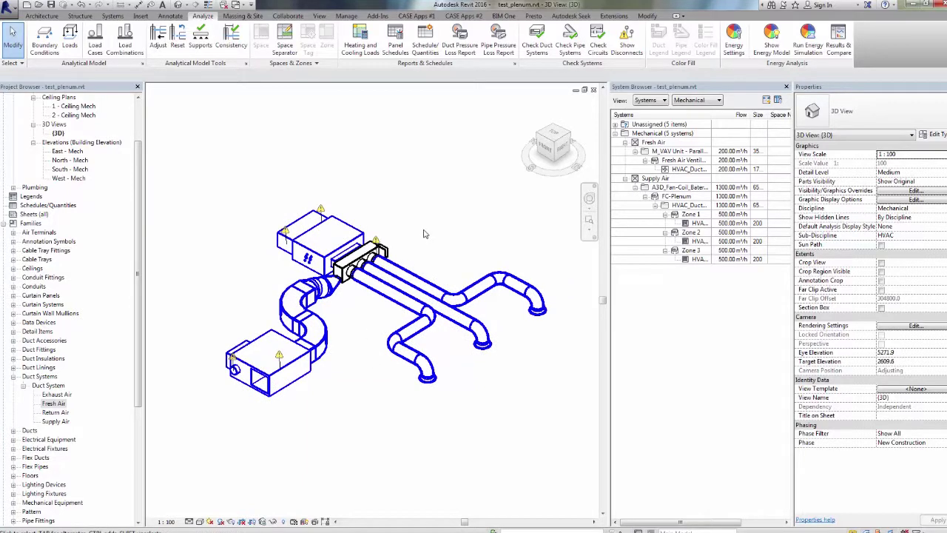
Examine the flow properties of the plenum, the fan coil and the VAV unit against the System Browser.
left_click(378, 235)
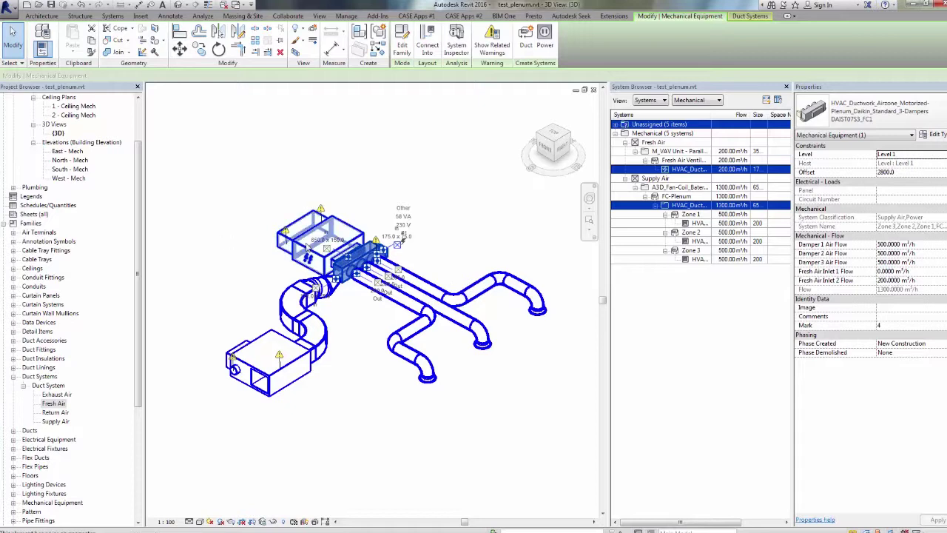
left_click(337, 242)
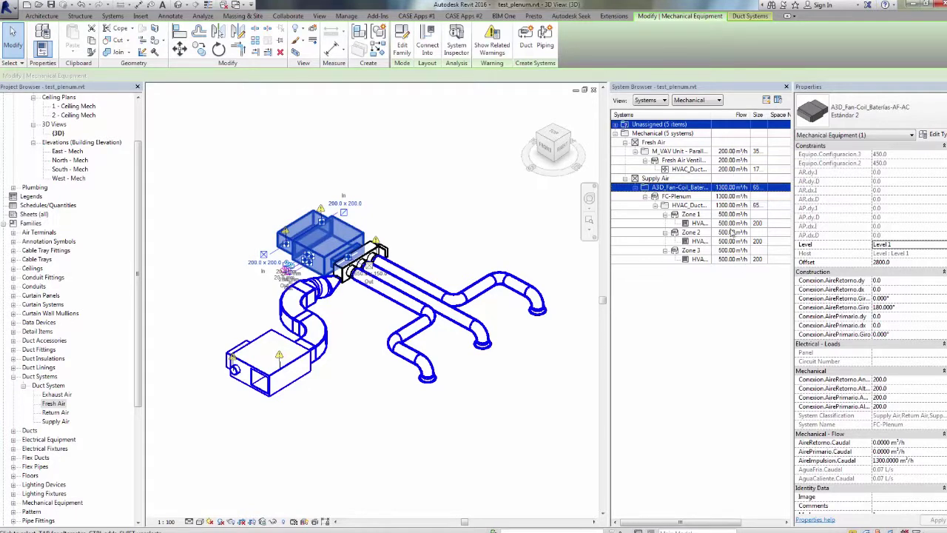
left_click(268, 381)
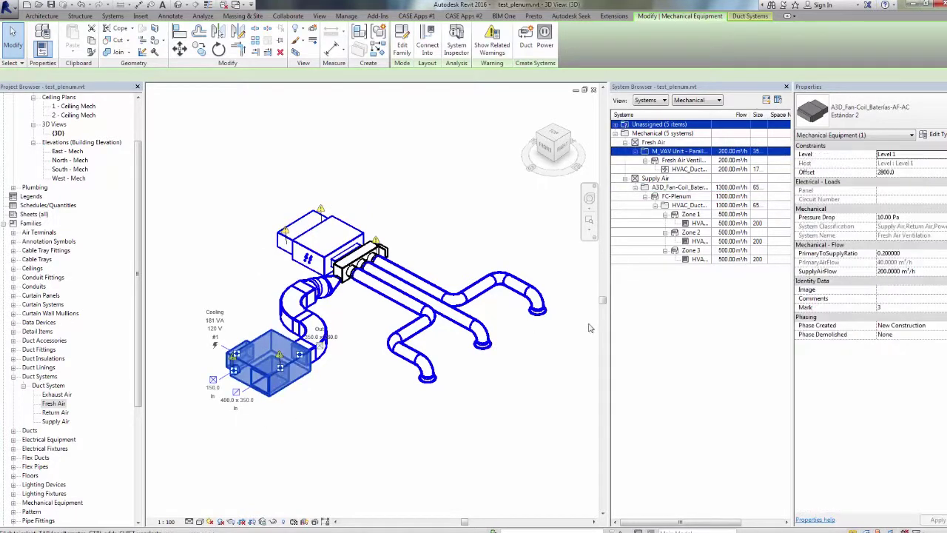
key("ctrl")
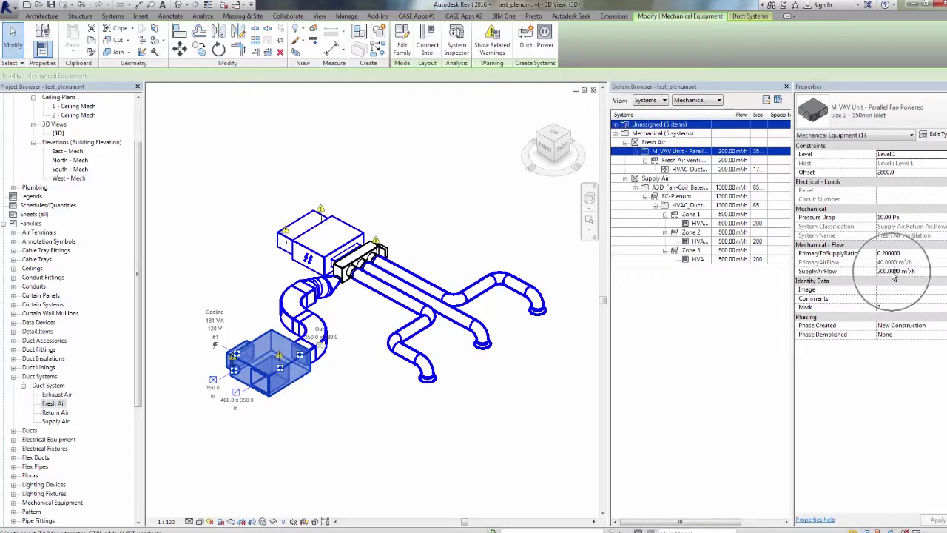
left_click(460, 241)
Set the flow (Flujo) of the Zone 3 diffuser to 300 m³/h.
left_click(428, 379)
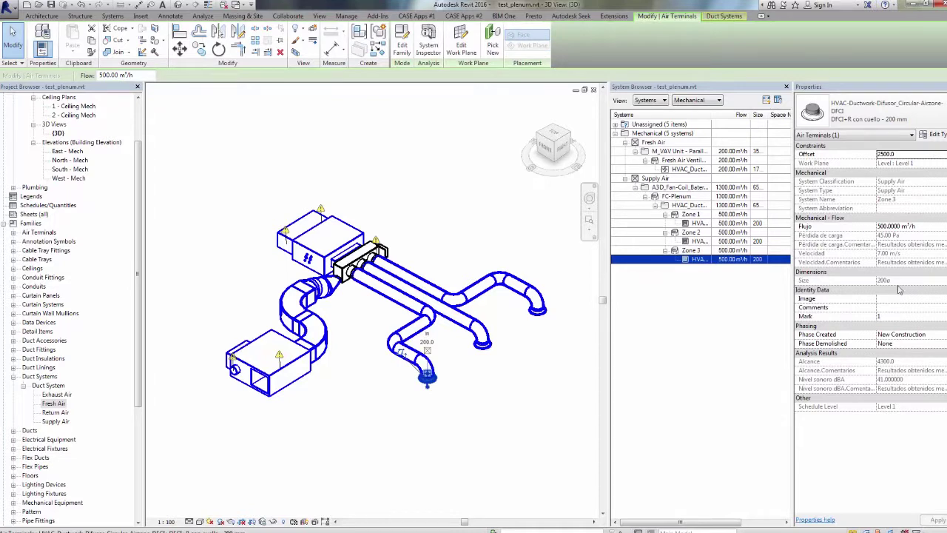
left_click(928, 225)
type("30")
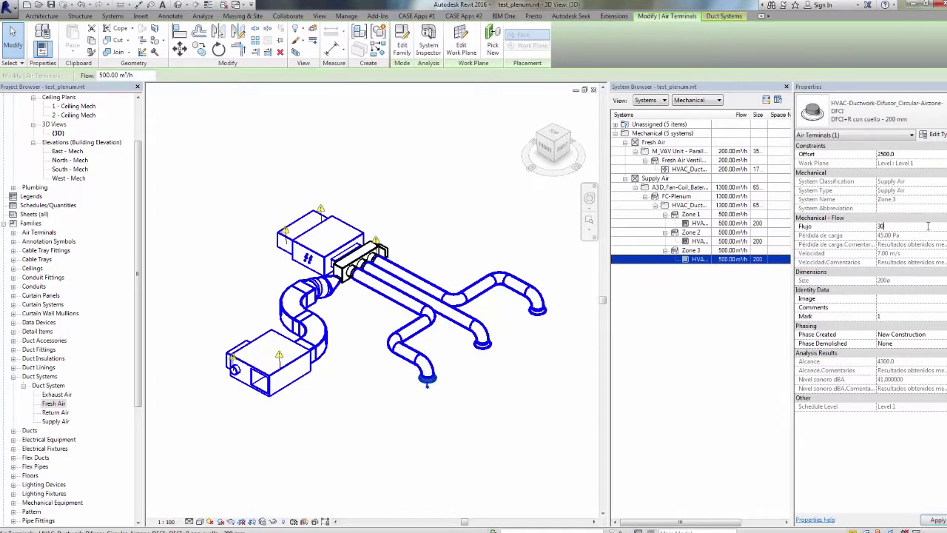
type("0.0000 m³/h")
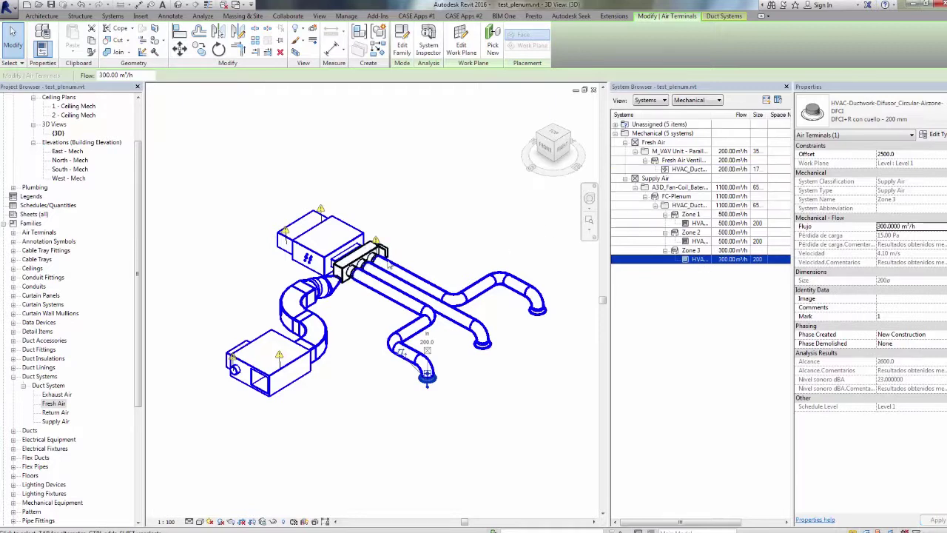
Check the plenum's Damper 3 Air Flow and total flow and the fan coil's AireImpulsion.Caudal, and clear the selection.
left_click(362, 260)
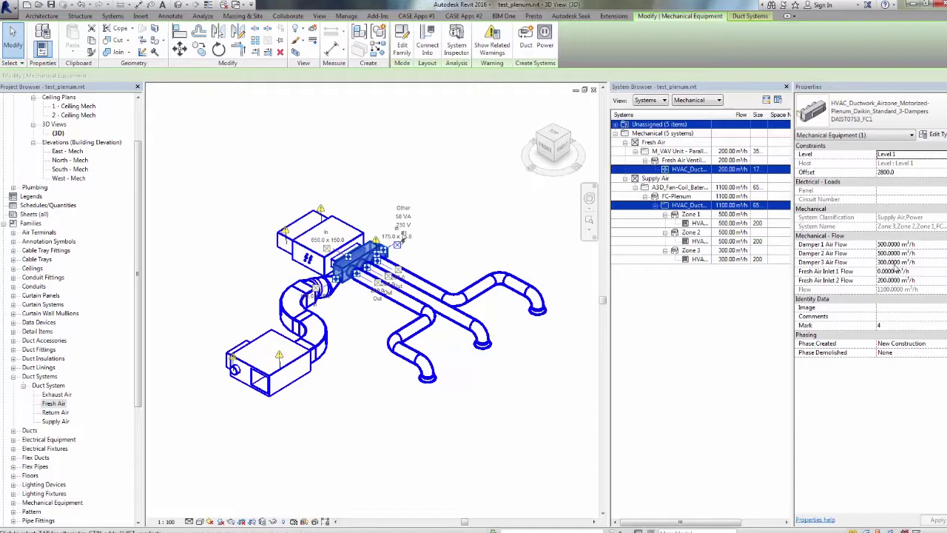
left_click(343, 272)
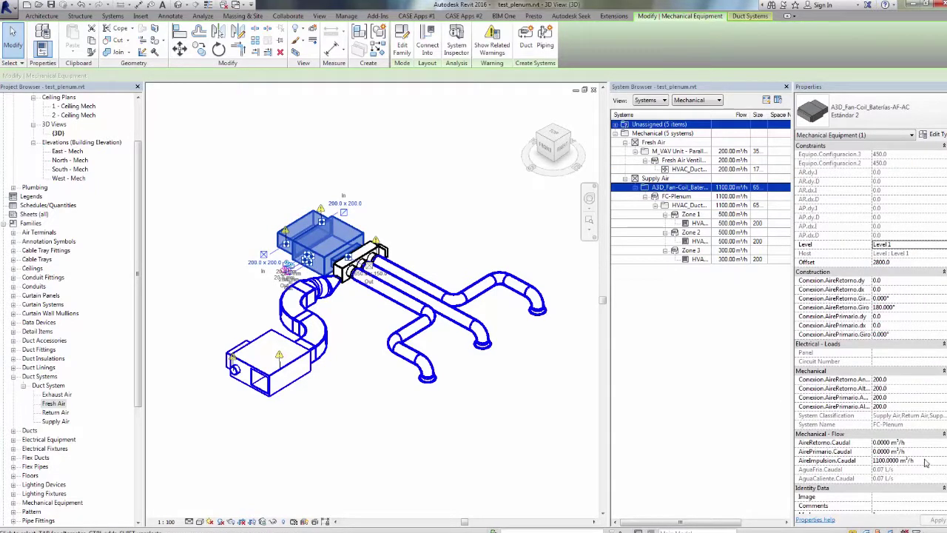
left_click(335, 399)
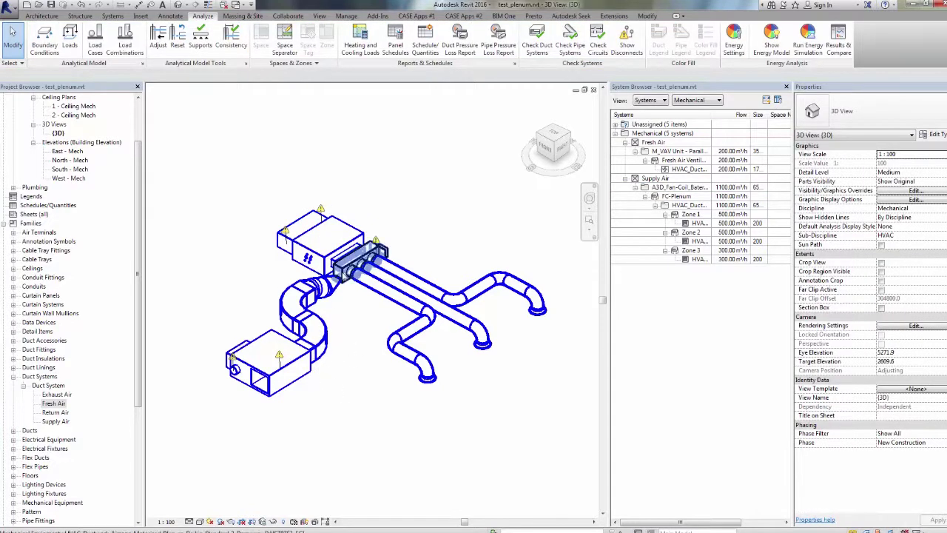
Set the Airzone plenum's Fresh Air Inlet 2 Flow to 300 m³/h.
left_click(359, 260)
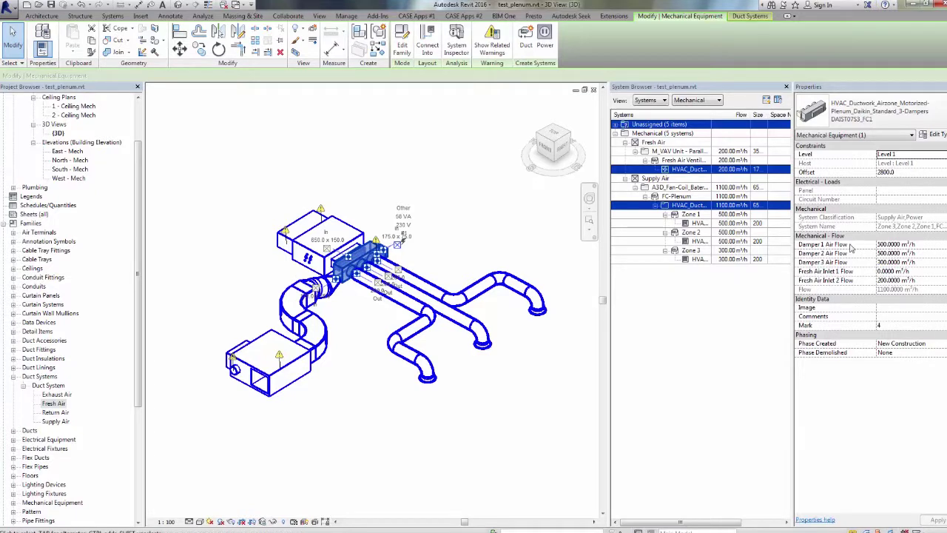
left_click(934, 283)
type("300")
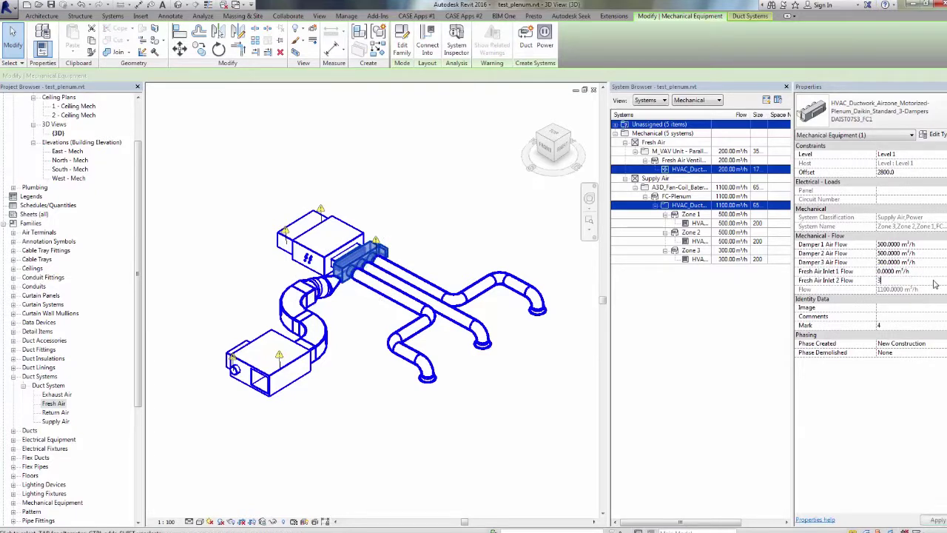
key("Return")
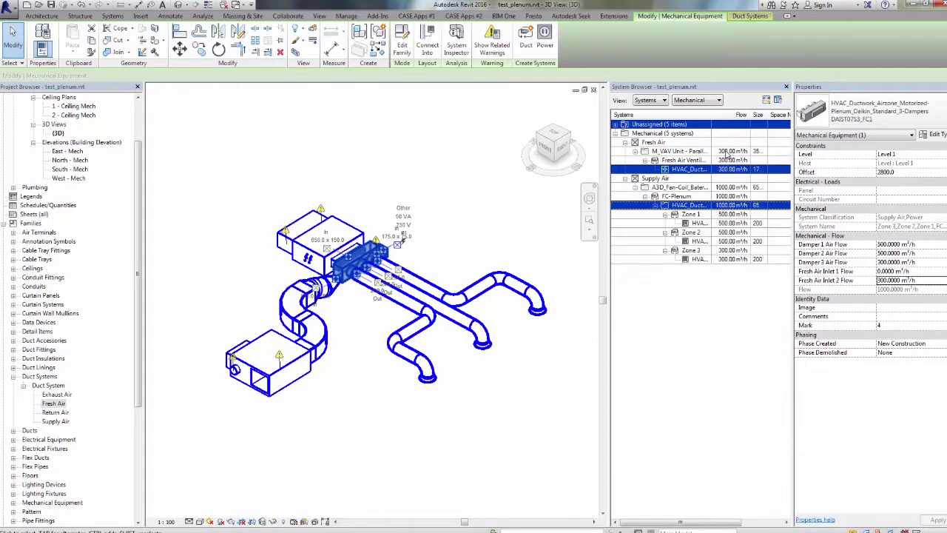
Examine the VAV unit's Fresh Air flow in the System Browser and clear the selection.
left_click(729, 152, "ctrl")
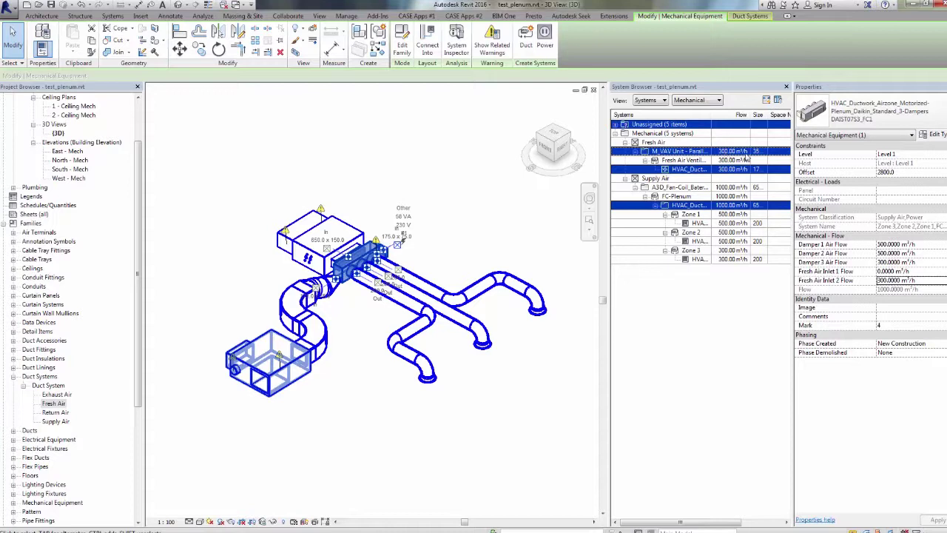
left_click(744, 155, "shift")
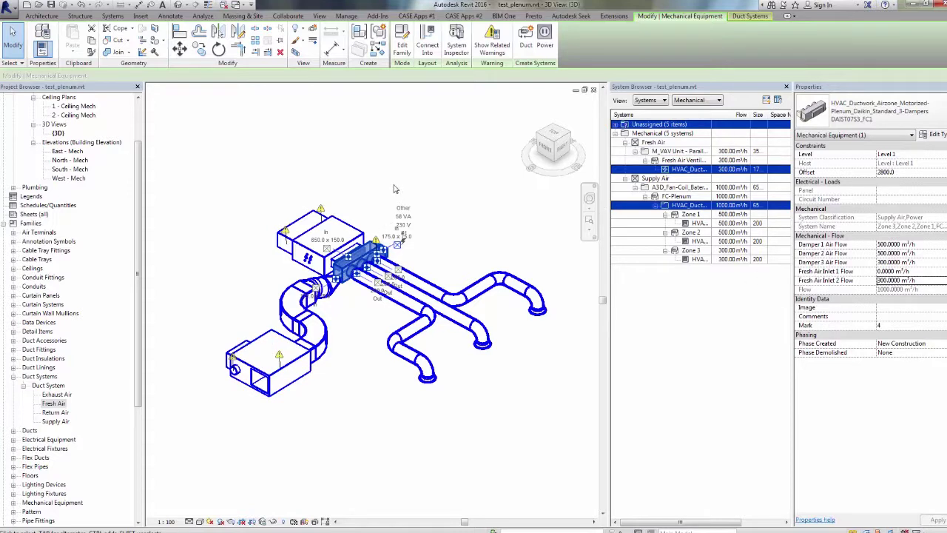
left_click(394, 188)
middle_click_drag(452, 221, 456, 213)
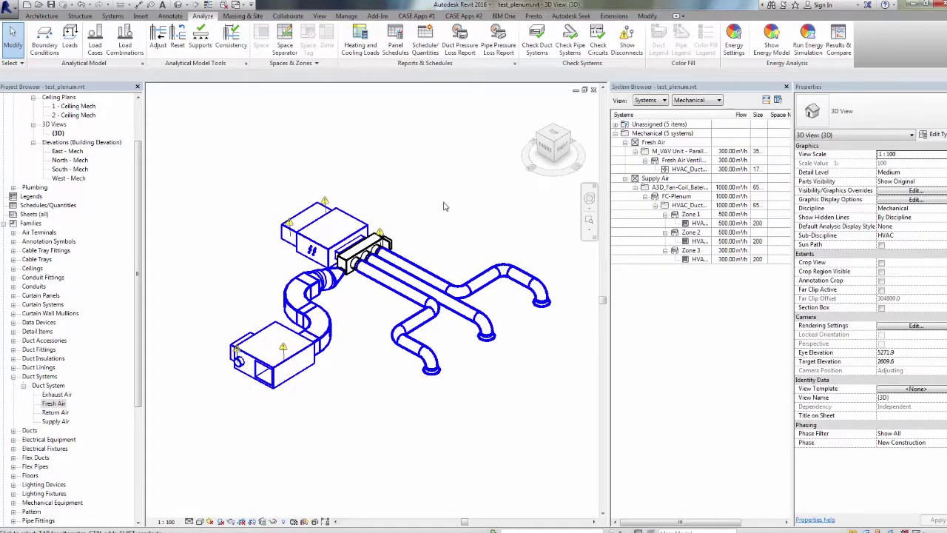